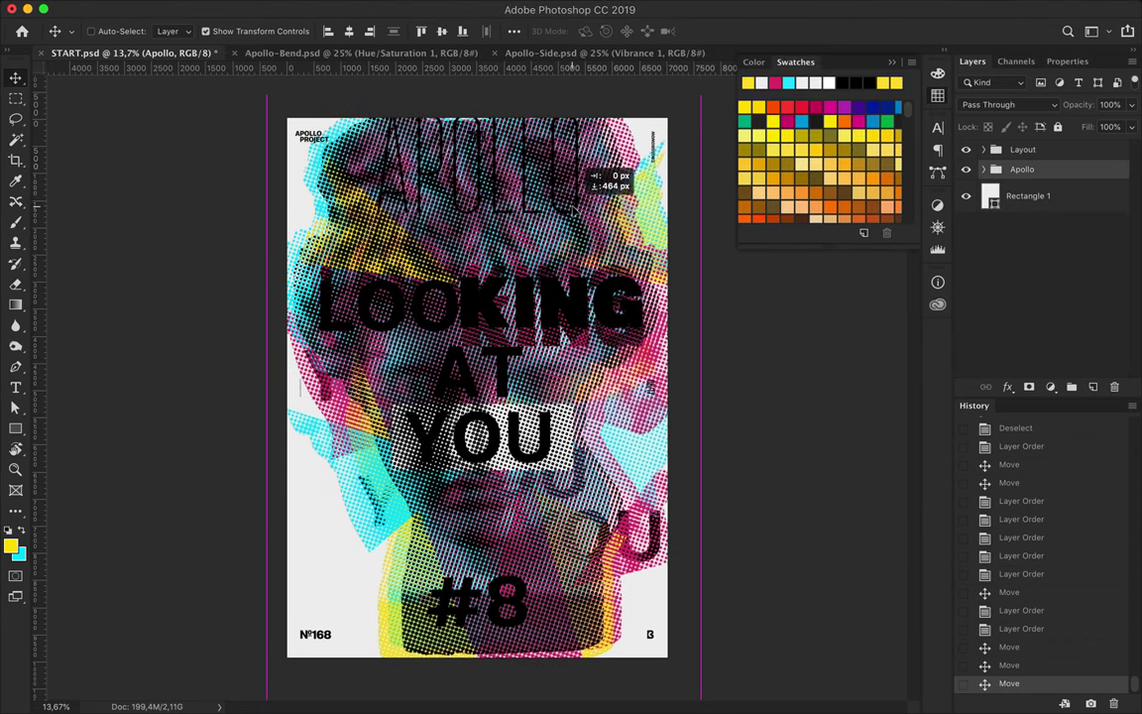
- Nudge the Apollo artwork slightly into place and select the YOU text layer
left_click_drag(578, 210, 575, 208)
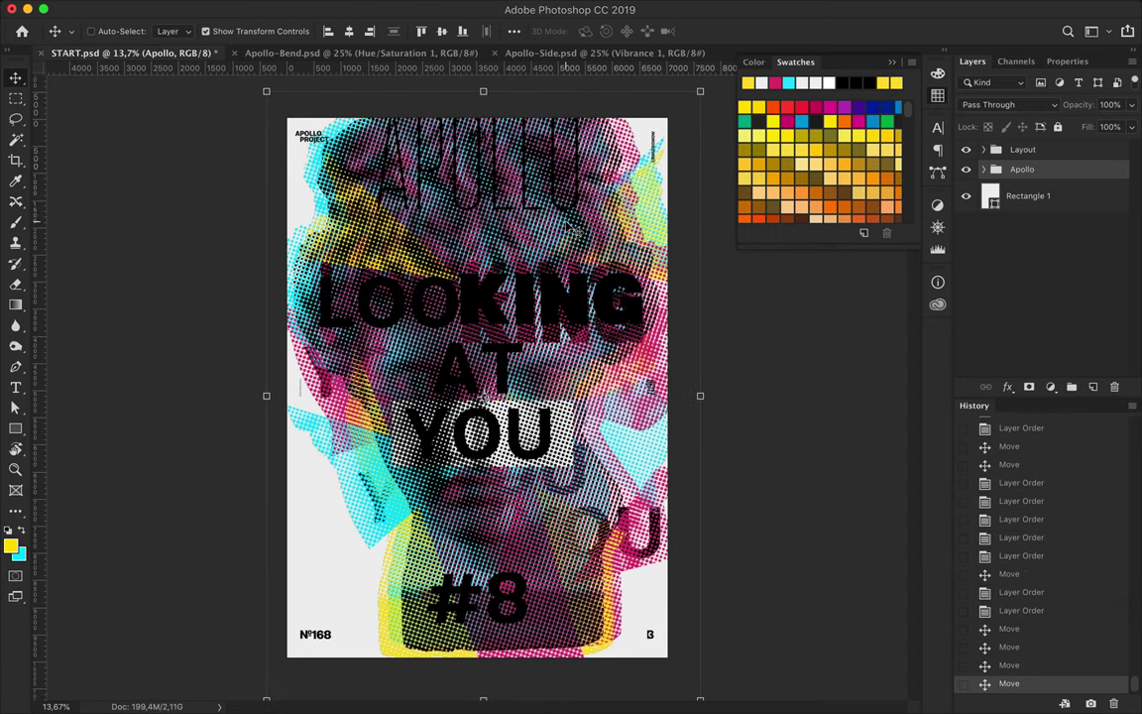
left_click(513, 400, "ctrl")
scroll(515, 402, "up", 5)
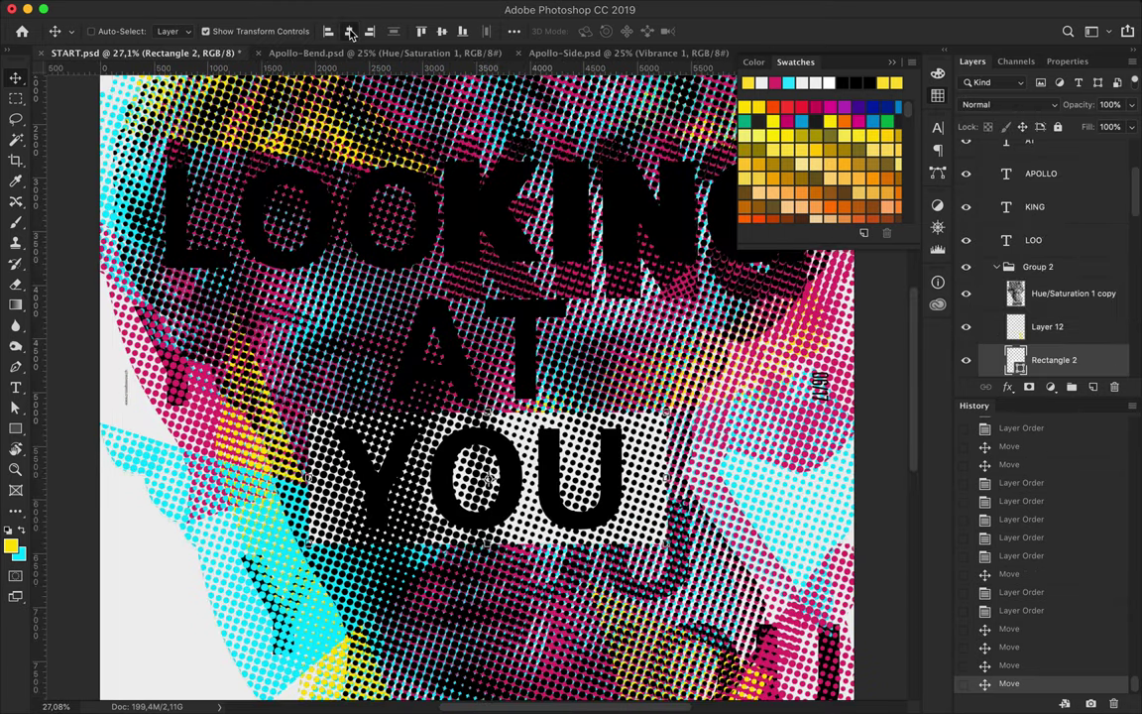
left_click(345, 446)
- Drop the AT text layer beneath the artwork layers so AT is hidden
mouse_move(1034, 222)
left_mouse_down()
mouse_move(1034, 309)
mouse_move(1024, 314)
left_mouse_up()
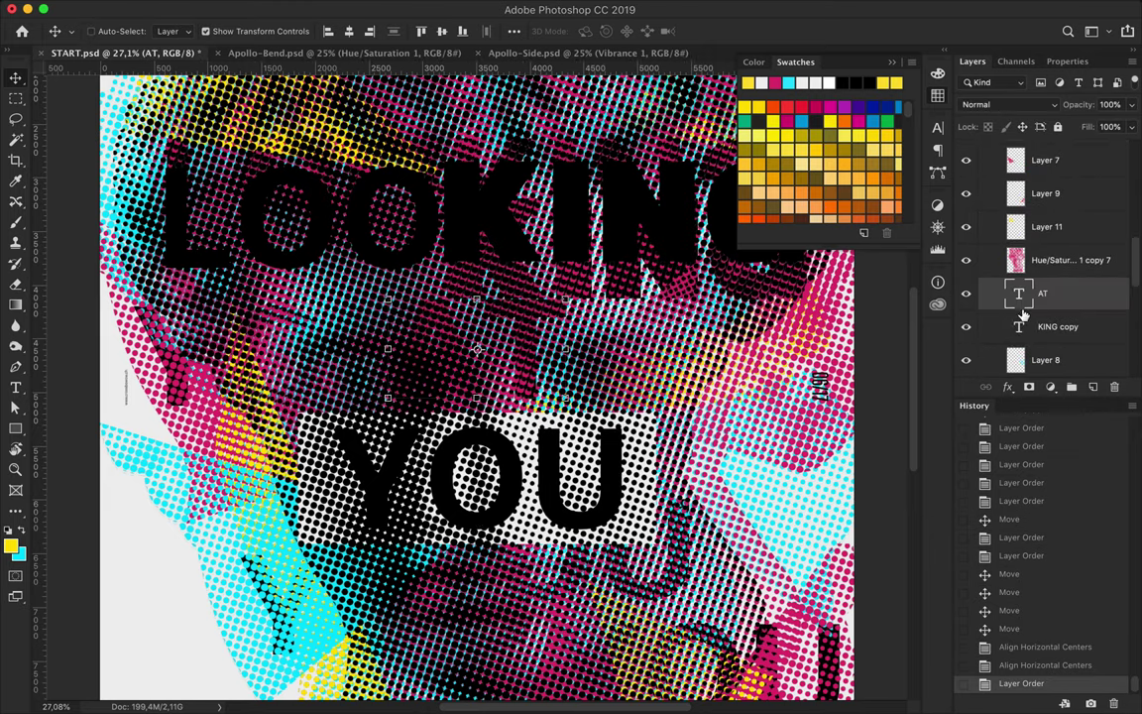
key("ctrl+0")
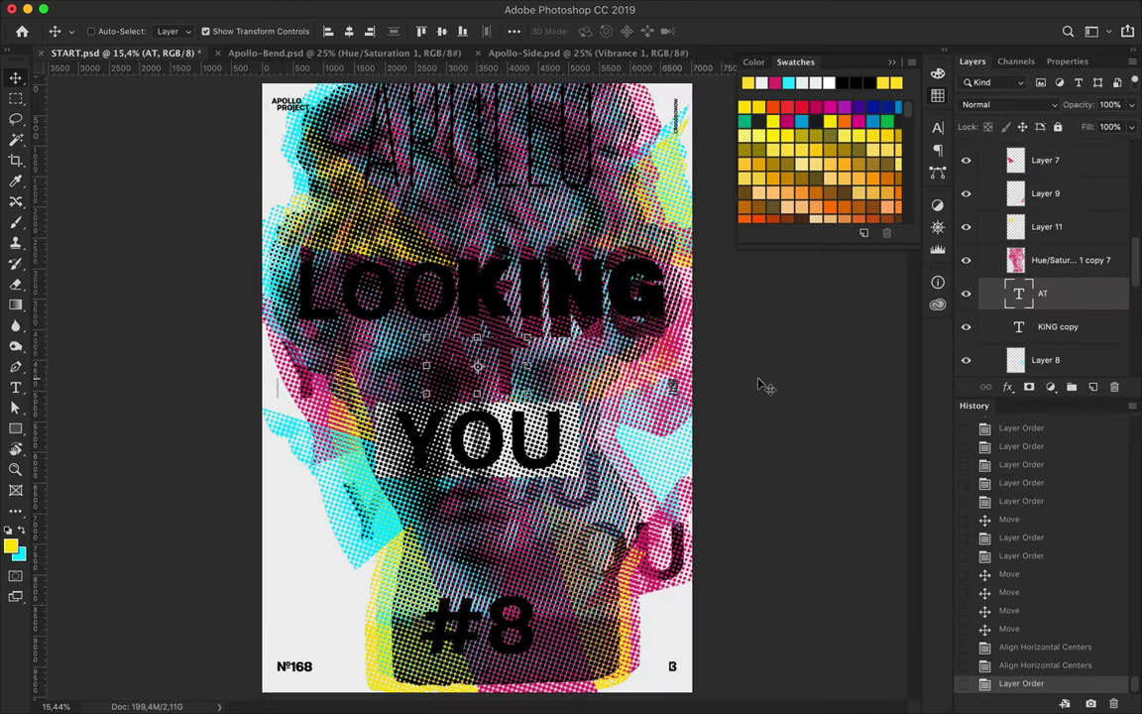
scroll(477, 391, "up", 4)
left_click(462, 381, "ctrl")
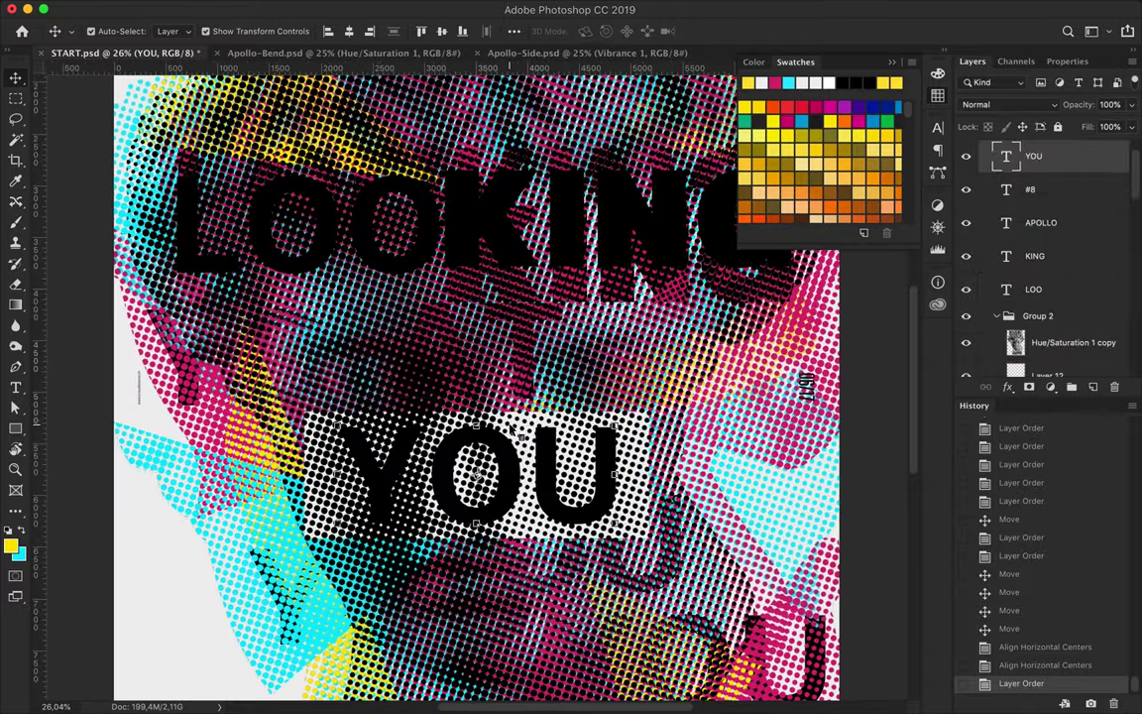
- Duplicate the white box behind LOOKING, widen it, and raise the copy above the artwork
left_click_drag(474, 412, 374, 176)
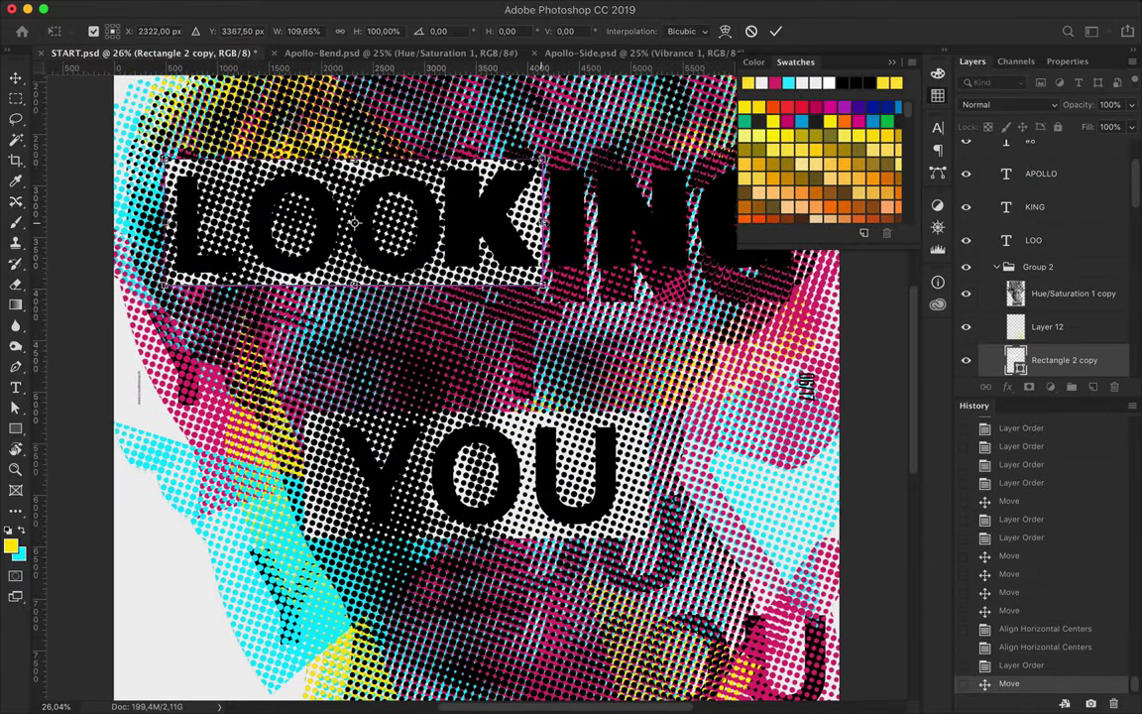
key("Return")
left_click_drag(1064, 360, 1044, 181)
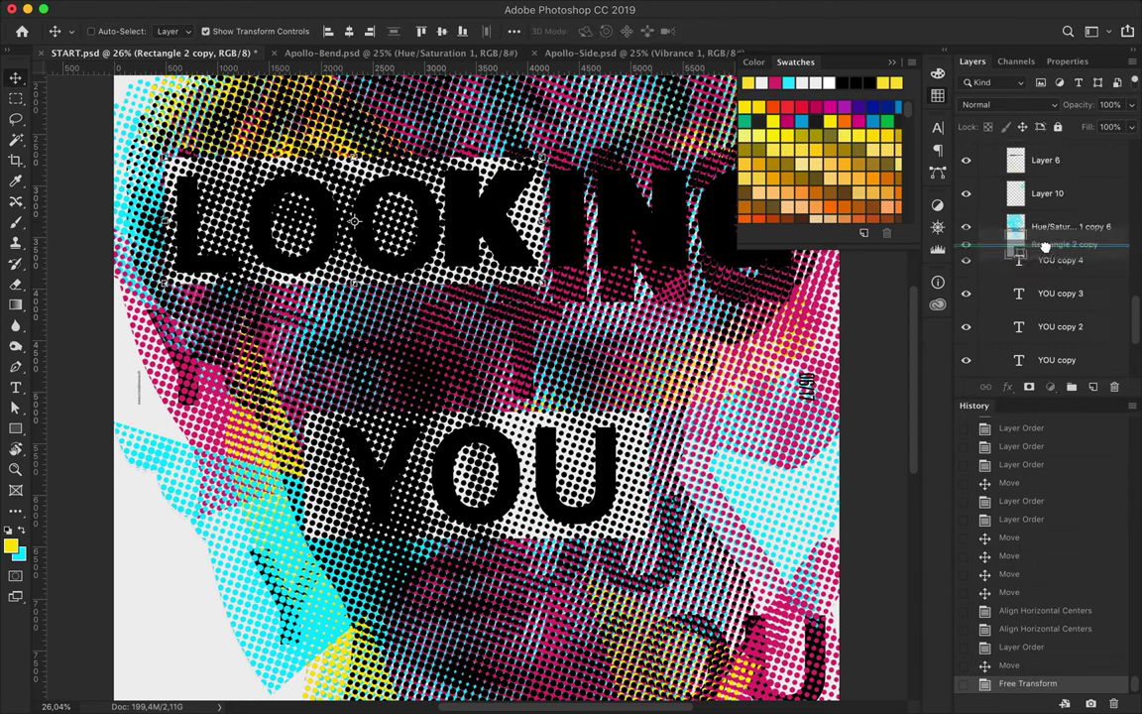
left_click_drag(1044, 181, 1044, 230)
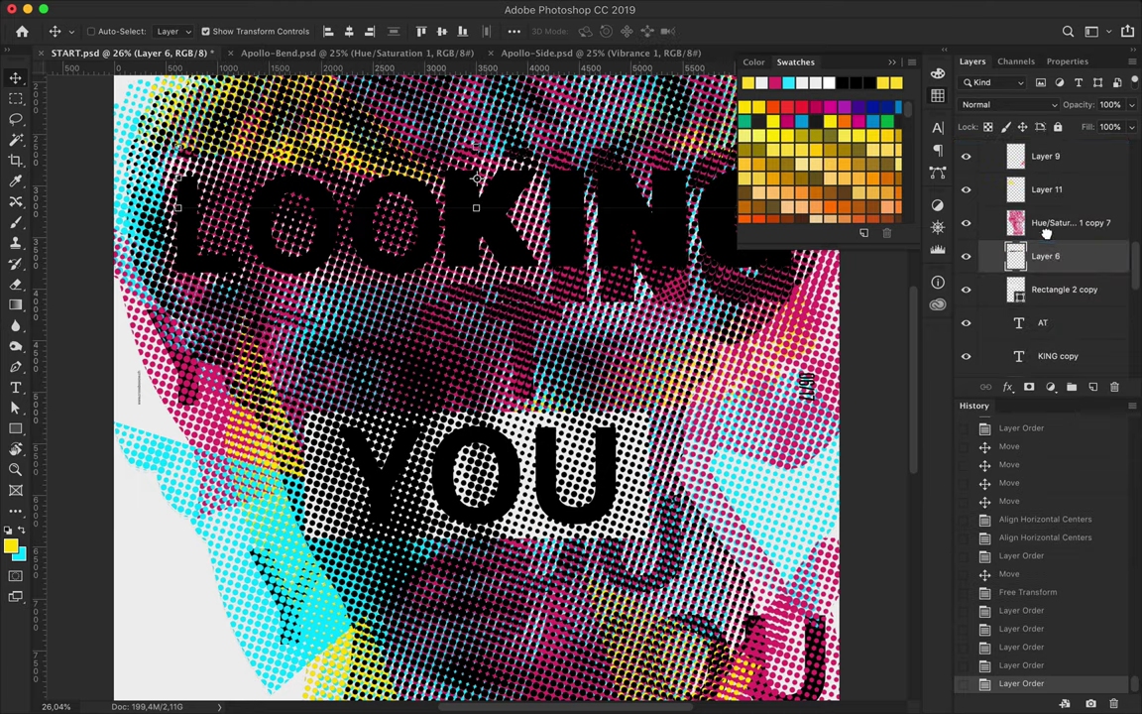
left_click_drag(1050, 288, 1043, 194)
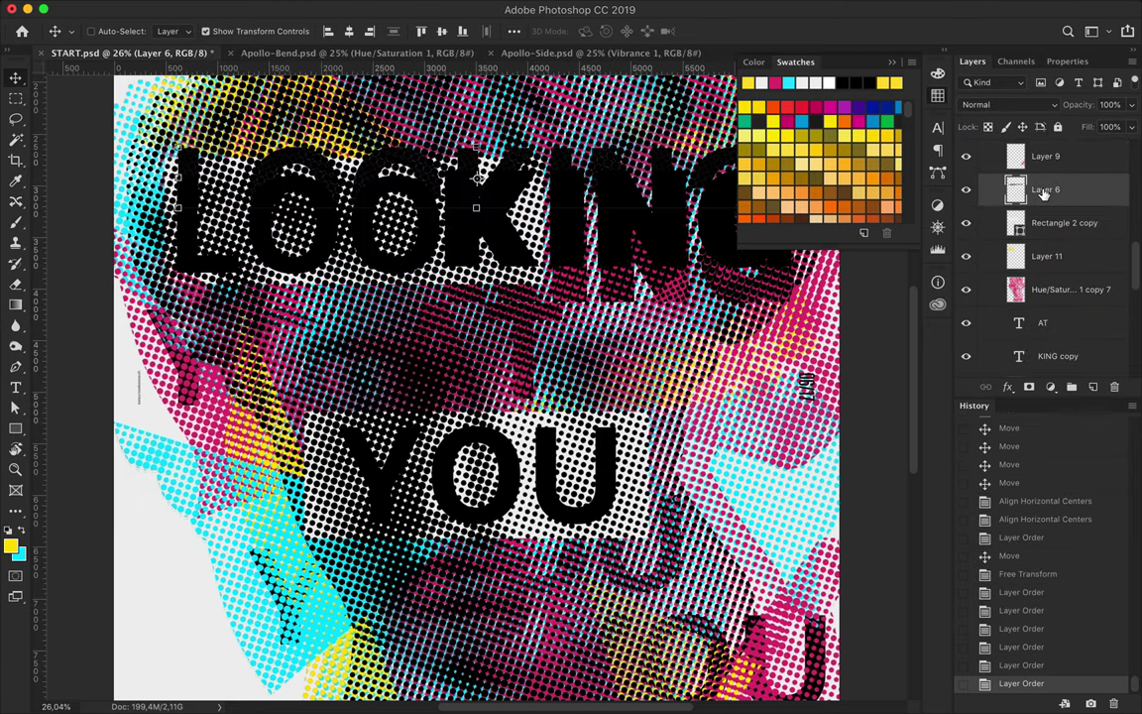
- Shift the white backing up behind LOOKING and move Layer 6 below Hue/Saturation
left_click_drag(570, 158, 568, 130)
left_click_drag(1044, 189, 1041, 292)
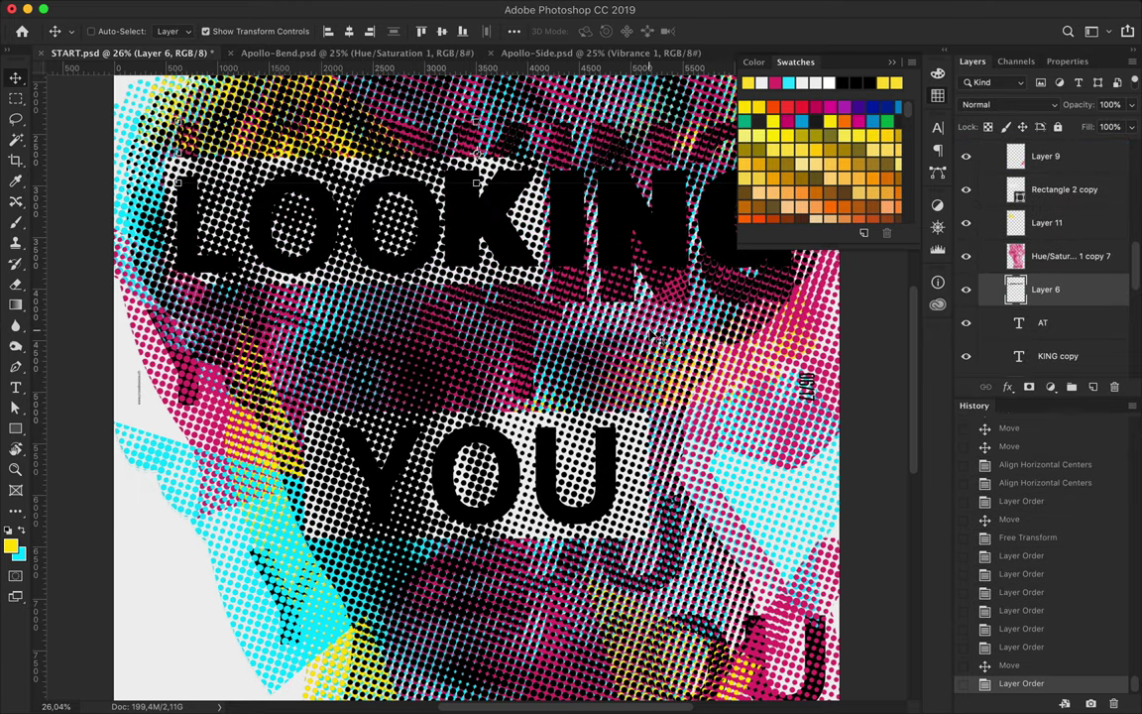
scroll(659, 340, "down", 3)
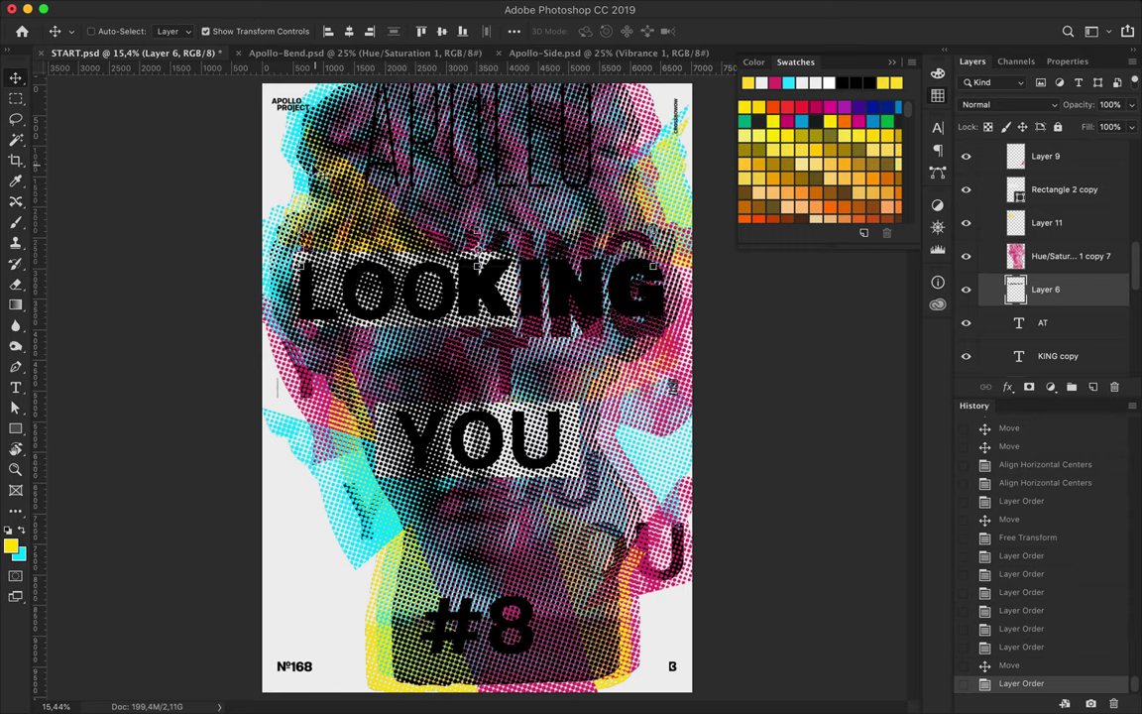
left_click(476, 411, "super")
- Duplicate the YOU text toward the top right and drop the copy beneath the artwork
left_click_drag(476, 411, 590, 193)
left_click_drag(1046, 155, 1061, 339)
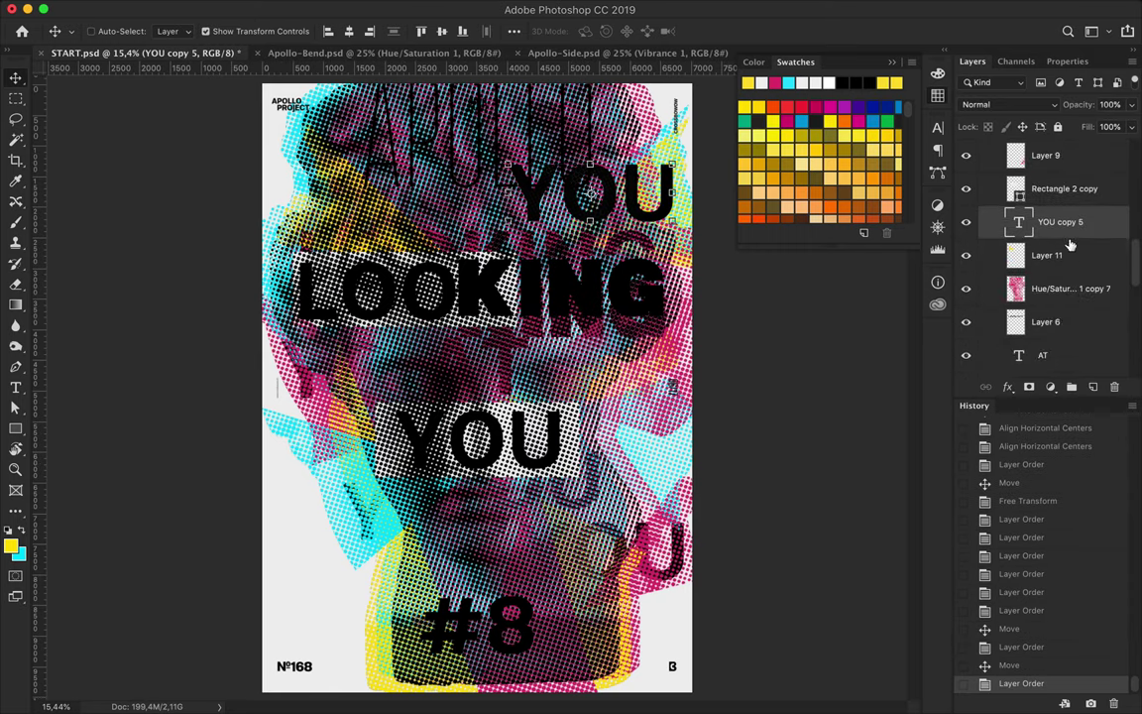
left_click_drag(1068, 388, 1065, 371)
left_click_drag(1054, 319, 1054, 317)
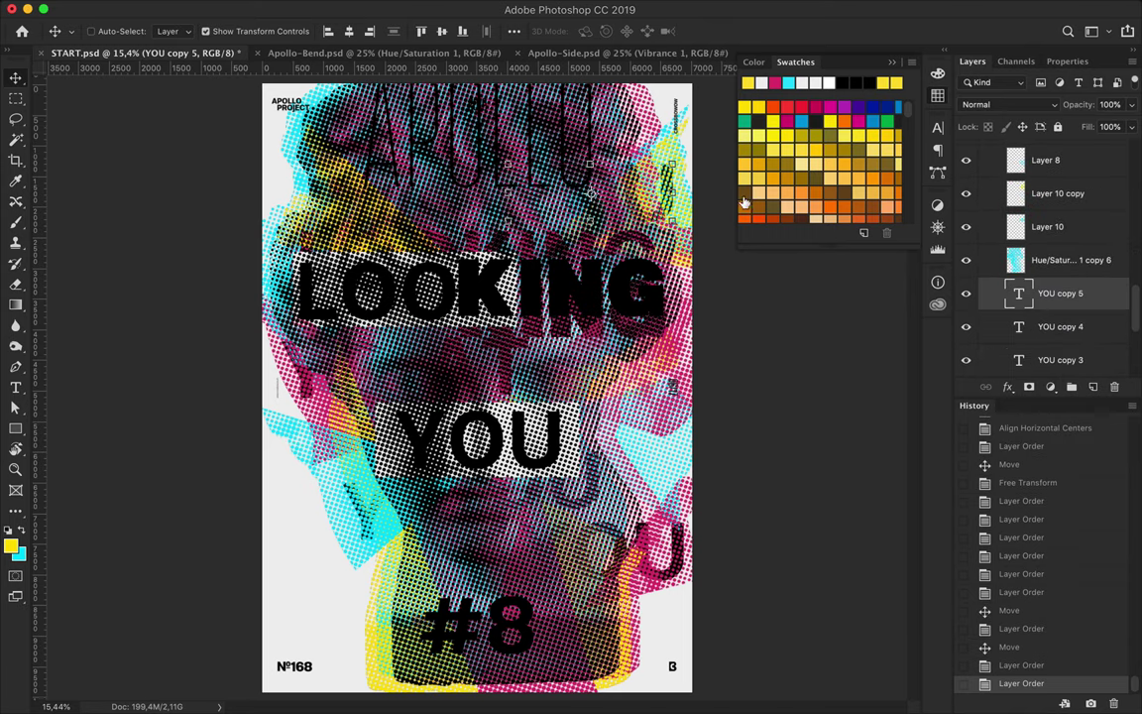
- Add another YOU copy beside the main YOU and move the left statue head up-left
left_click_drag(436, 121, 428, 186)
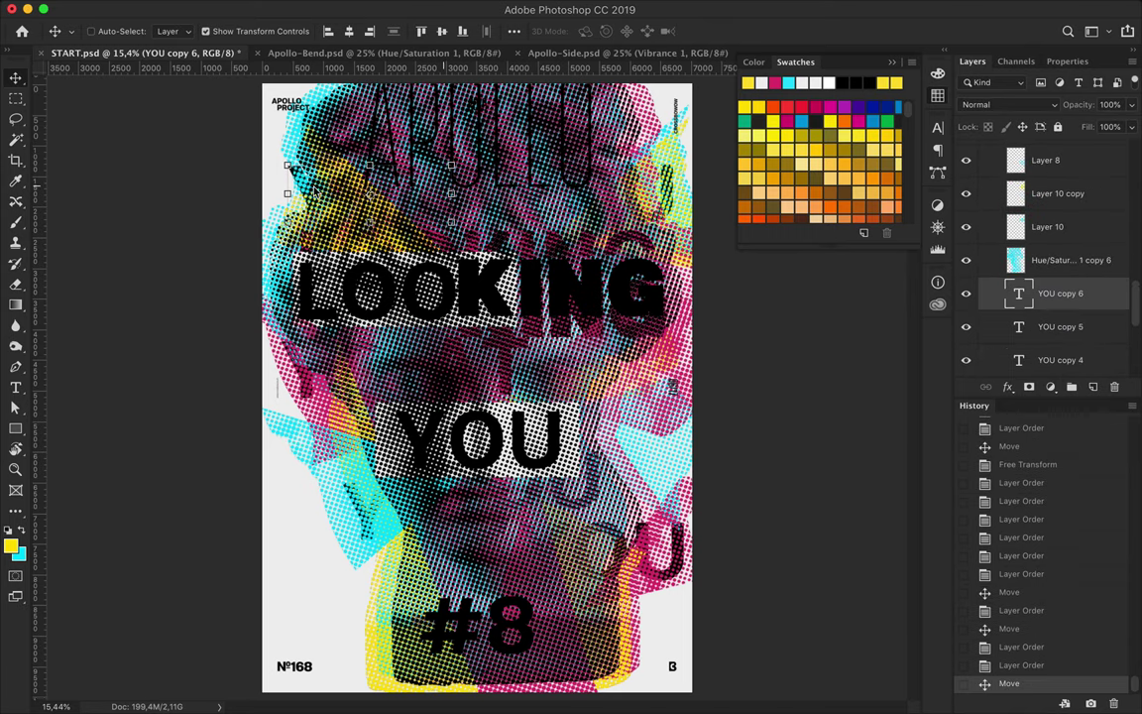
left_click_drag(454, 394, 496, 392)
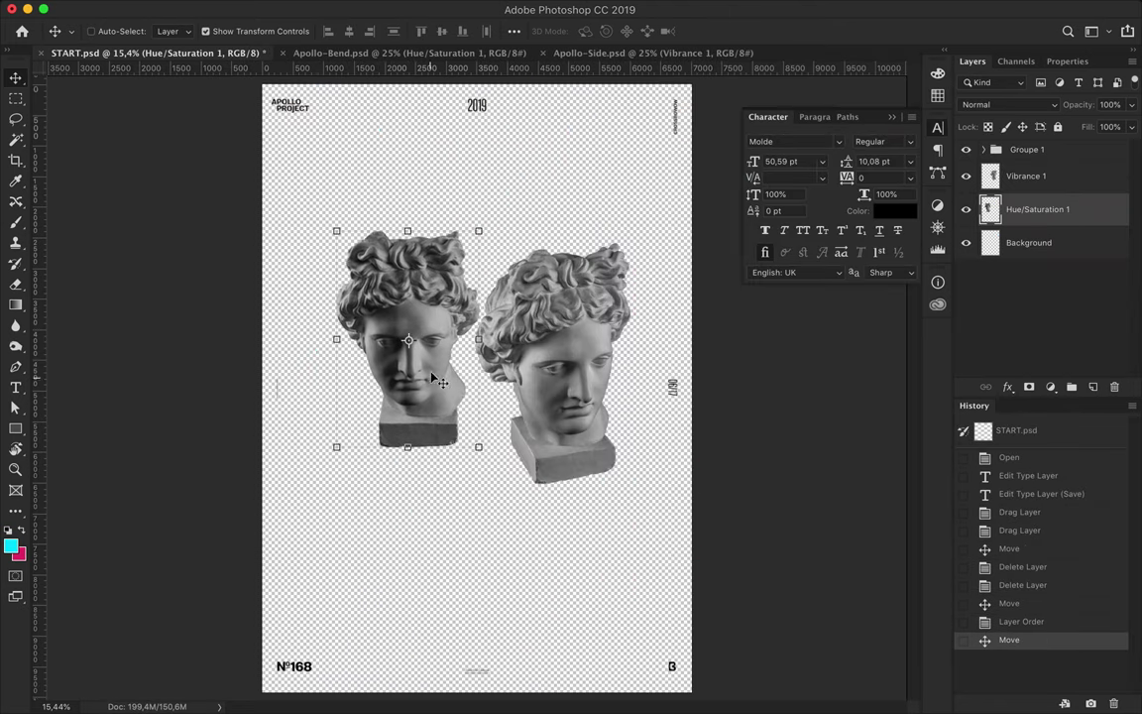
left_click_drag(389, 339, 368, 315)
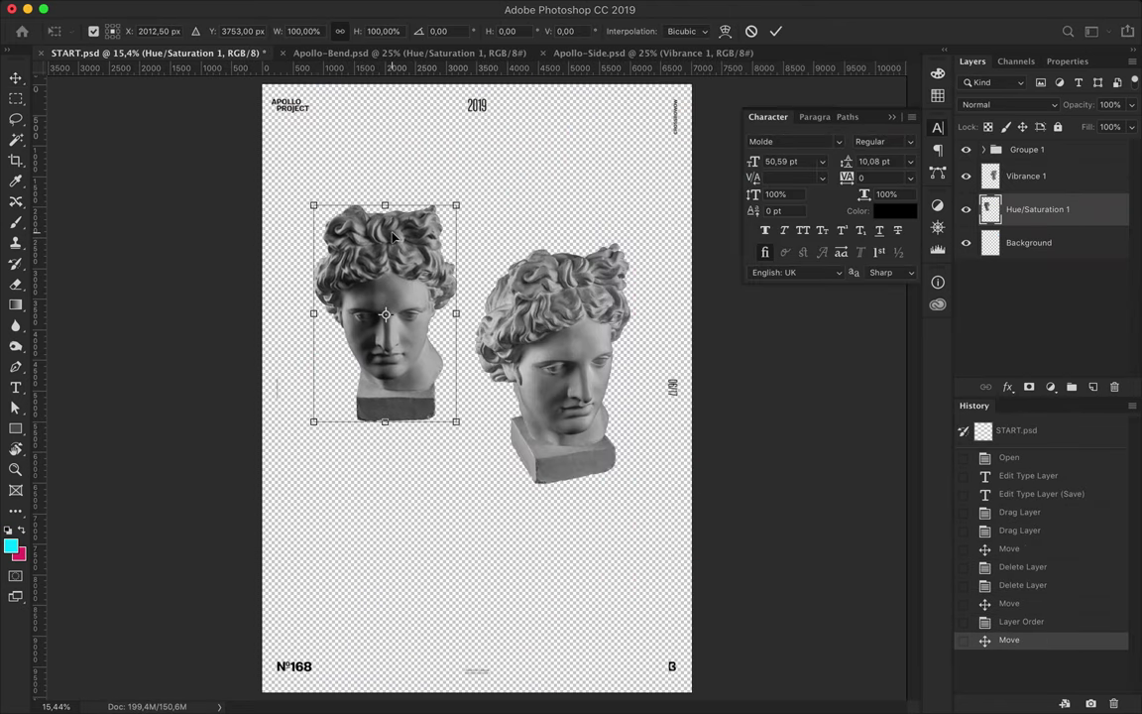
- Scale the left head up about 20%, then try a Color Halftone (radius 22) and undo it
left_click_drag(314, 205, 299, 182)
key("Return")
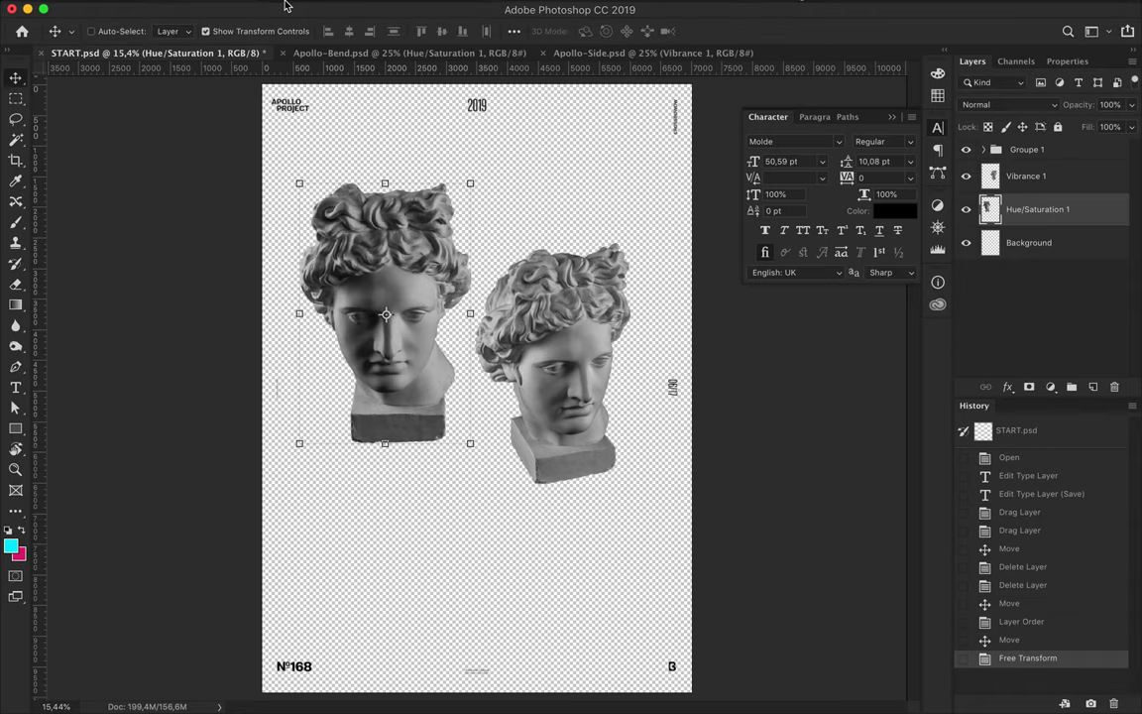
left_click(390, 10)
left_click(553, 241)
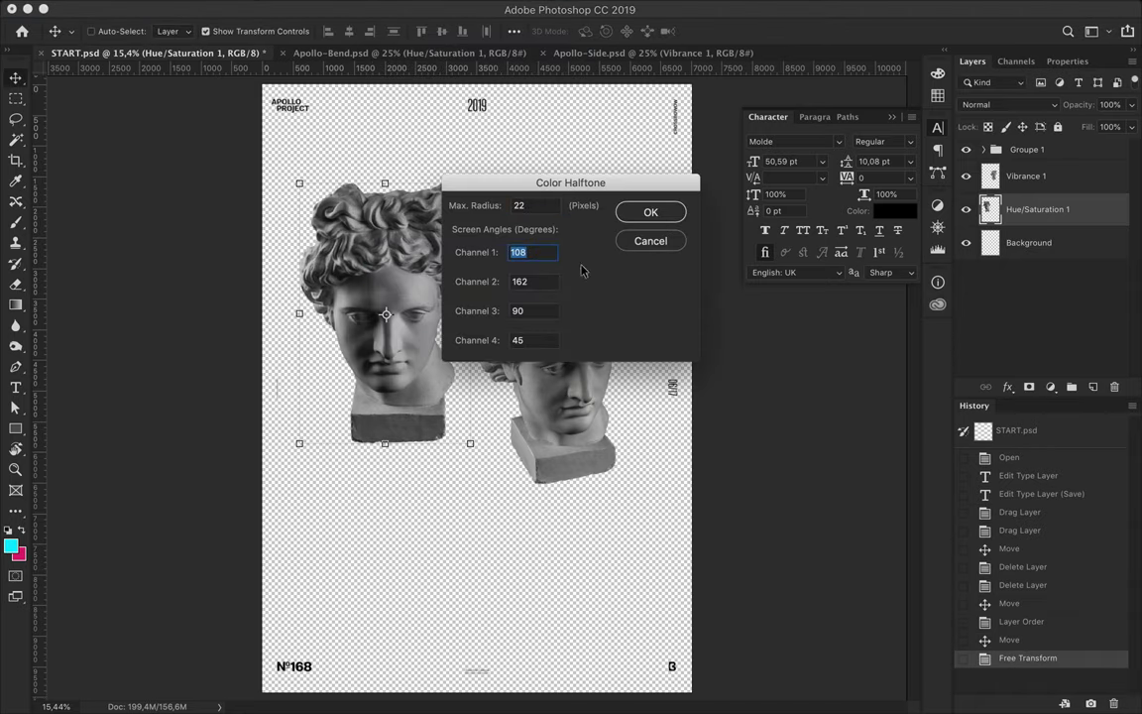
left_click(650, 211)
scroll(399, 108, "up", 5)
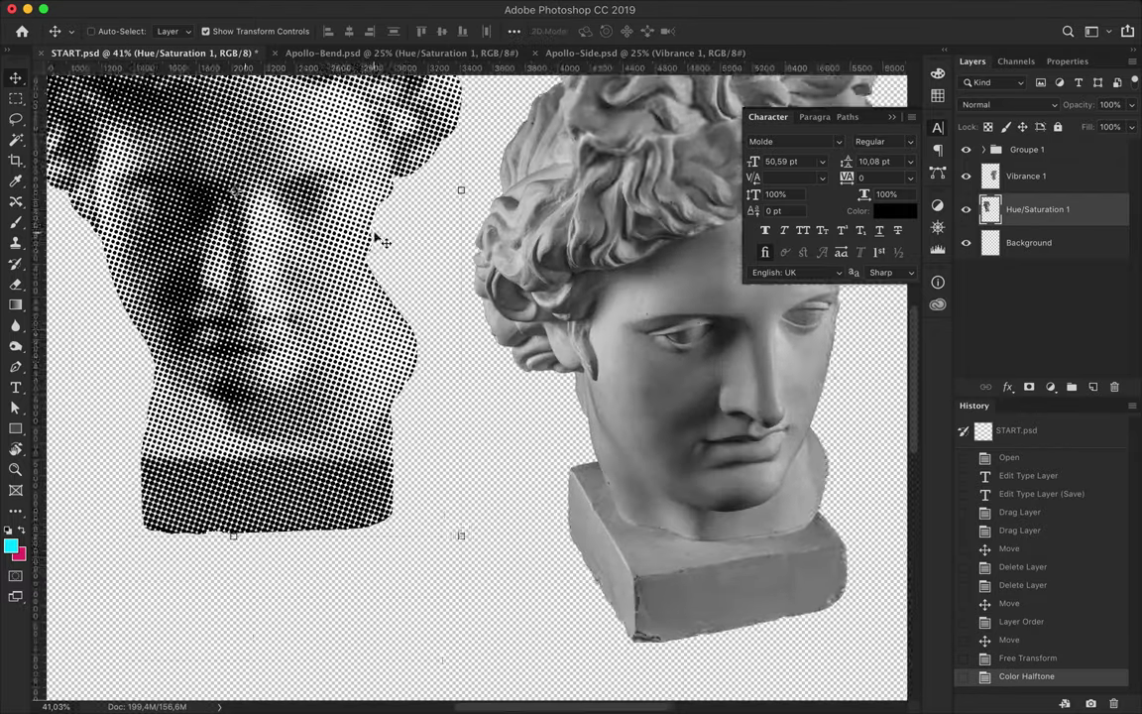
key("ctrl+z")
- Duplicate the left head layer, apply Color Halftone to the copy, and move it right
key("ctrl+j")
left_click(421, 9)
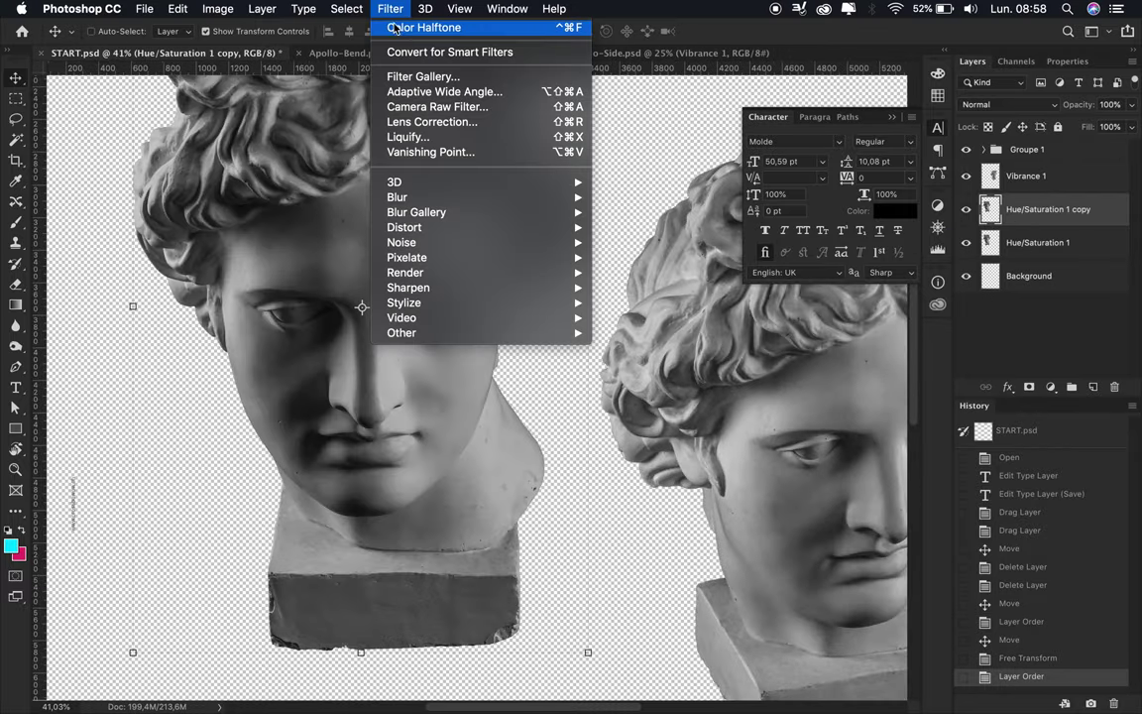
left_click(456, 27)
left_click_drag(363, 307, 561, 307)
scroll(561, 308, "up", 5)
- Magic Wand the white between the dots, raising tolerance to 12 then 24
key("w")
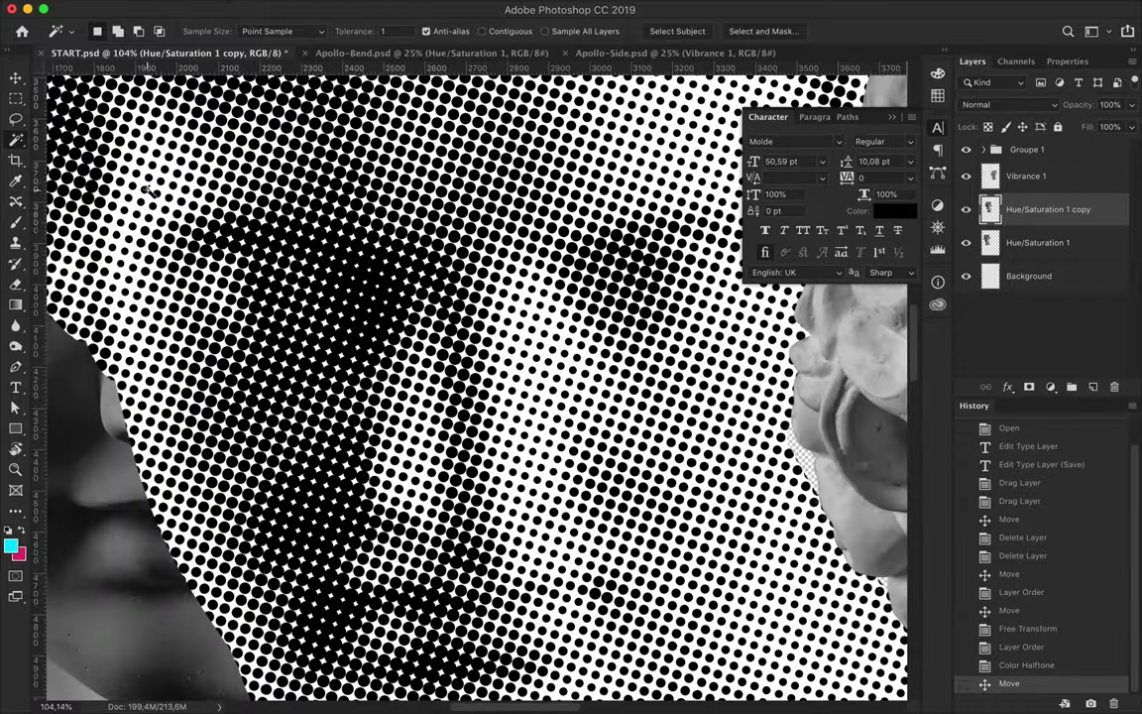
left_click(150, 185)
scroll(159, 186, "up", 3)
scroll(174, 188, "up", 3)
scroll(188, 189, "up", 4)
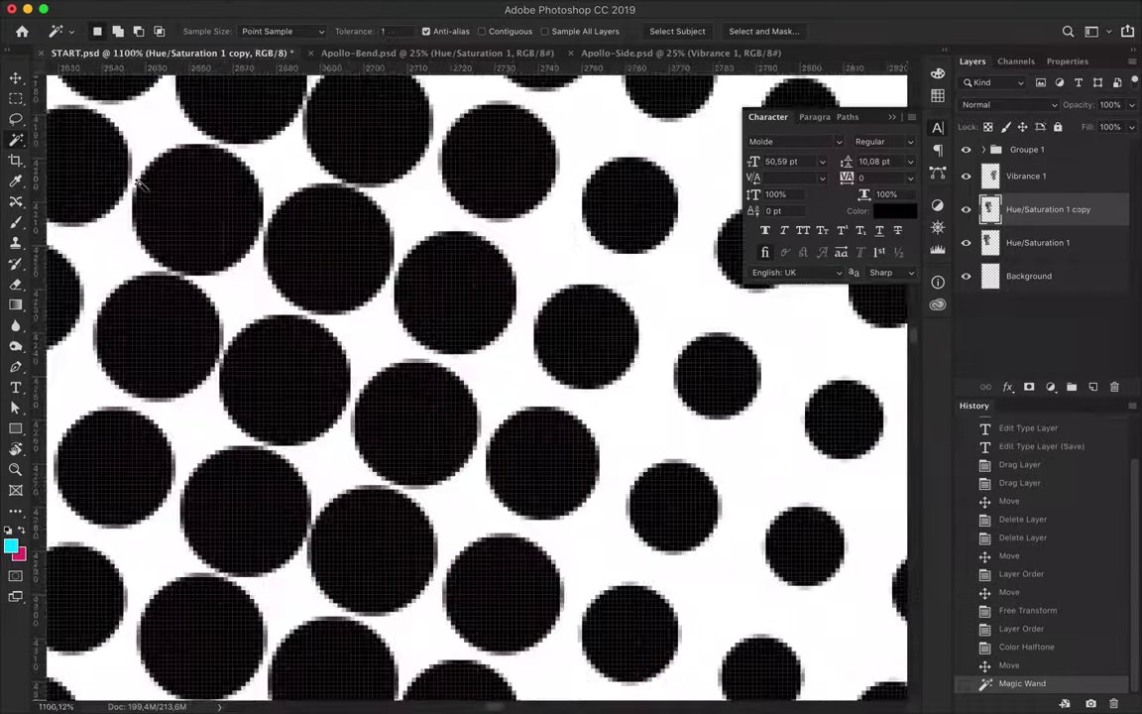
key("ctrl+d")
double_click(385, 31)
type("12")
left_click(420, 191)
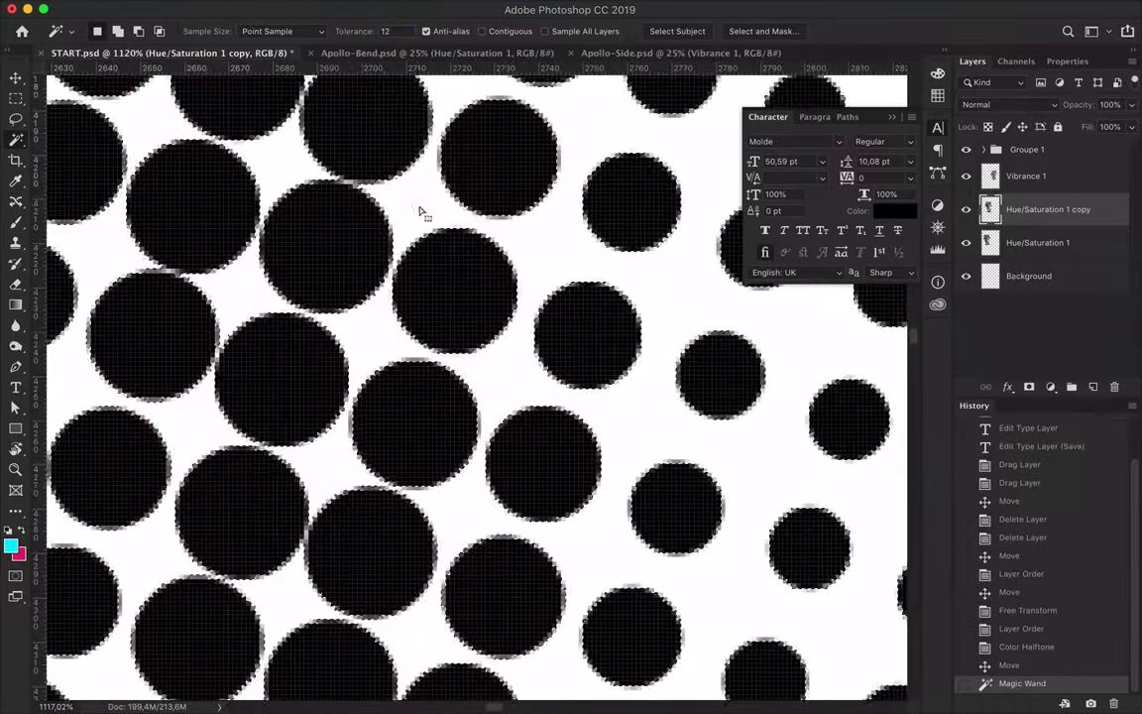
double_click(384, 31)
type("24")
key("ctrl+d")
- Select all the white areas between the dots and smooth the selection
left_click(458, 178)
left_click(512, 155)
key("ctrl+d")
left_click(560, 159)
left_click(543, 209)
left_click(535, 217)
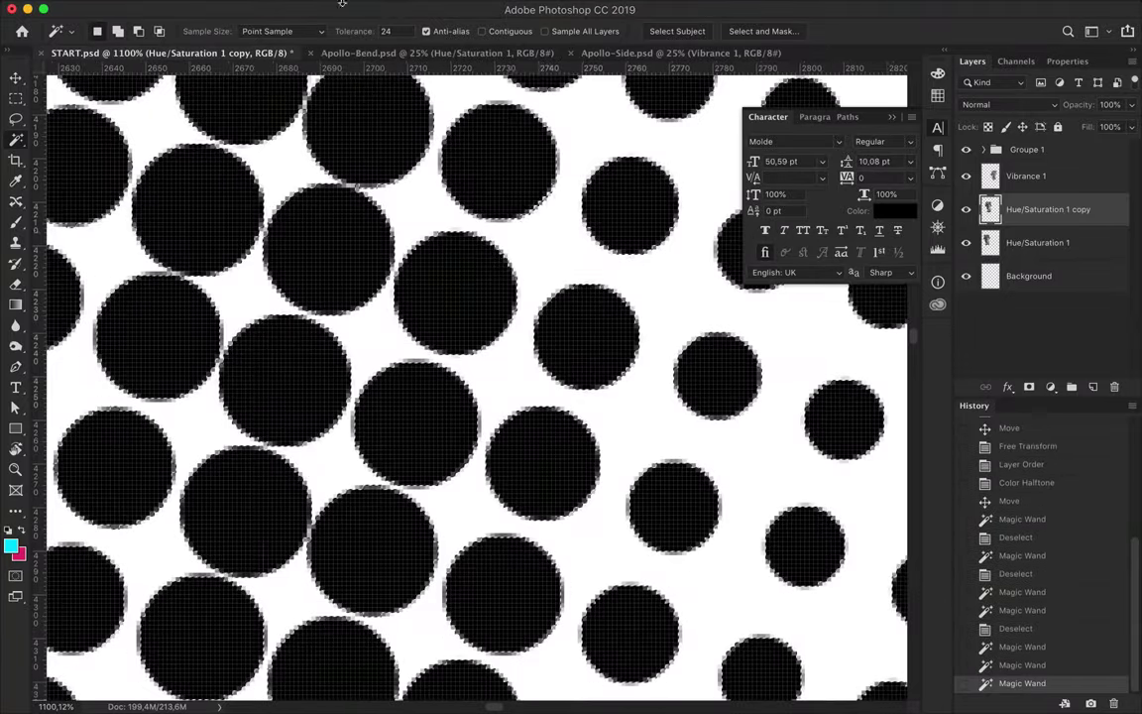
left_click(389, 9)
left_click(544, 255)
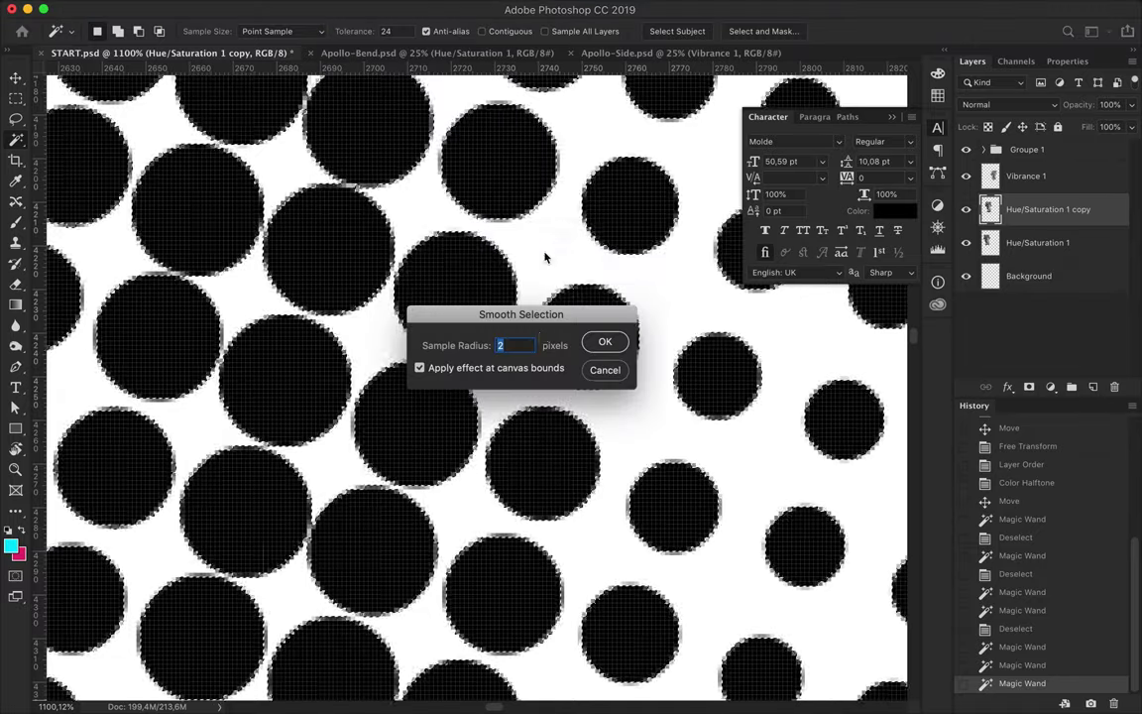
left_click(607, 343)
- Delete the selected white so only black dots remain, then deselect
key("Delete")
key("ctrl+0")
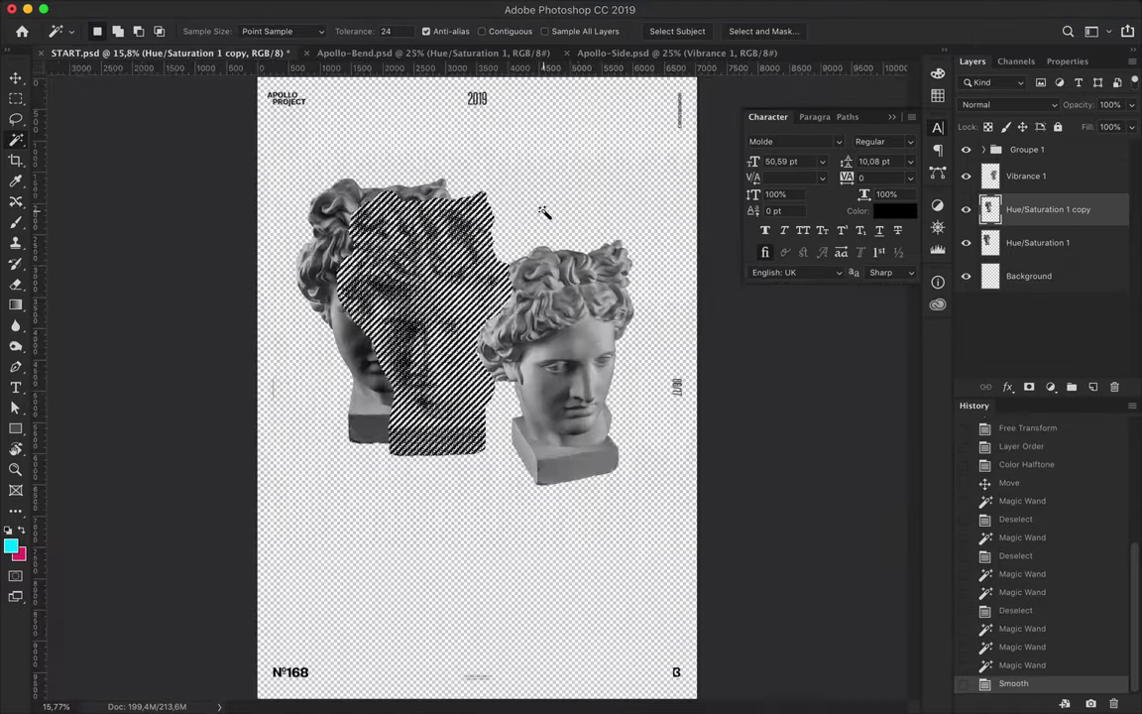
scroll(416, 255, "up", 5)
scroll(416, 256, "down", 2)
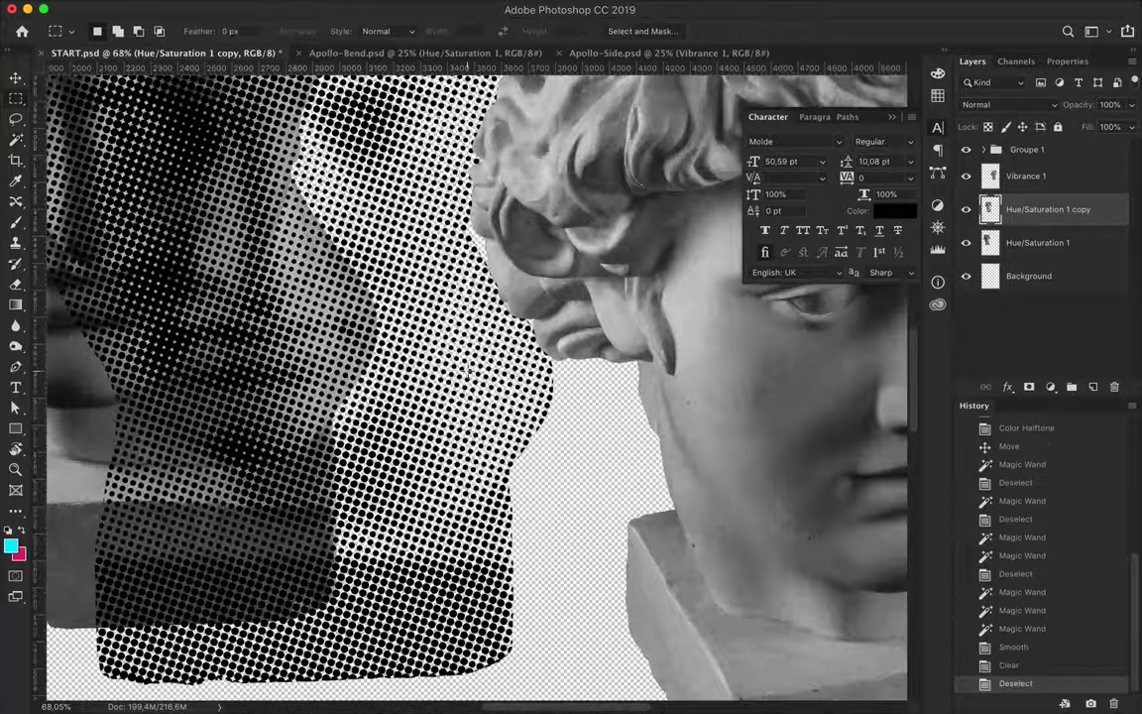
scroll(416, 255, "down", 2)
scroll(416, 255, "down", 2)
key("ctrl+d")
- Move the halftone head toward the centre and duplicate the original head, offset, for a radius-42 halftone
key("v")
left_click_drag(327, 277, 572, 525)
left_click_drag(348, 188, 407, 267)
left_click(262, 8)
left_click(646, 256)
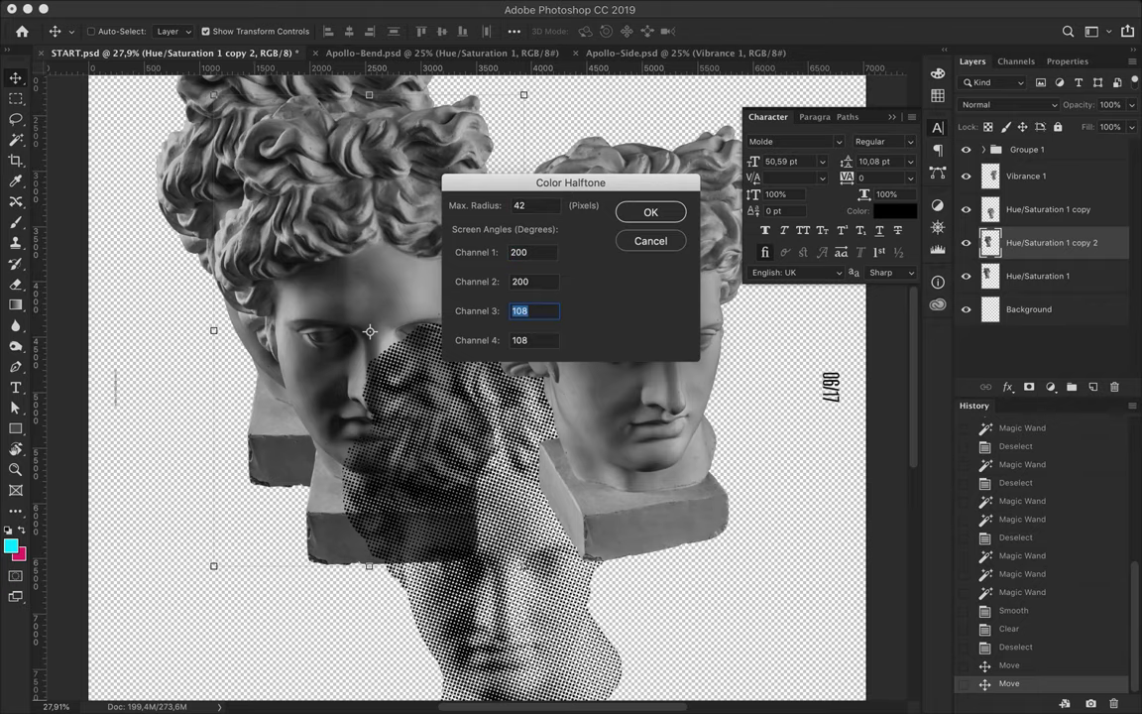
- Apply the coarser halftone to the copy, move it left, and delete its white areas
key("Return")
left_click_drag(327, 298, 213, 297)
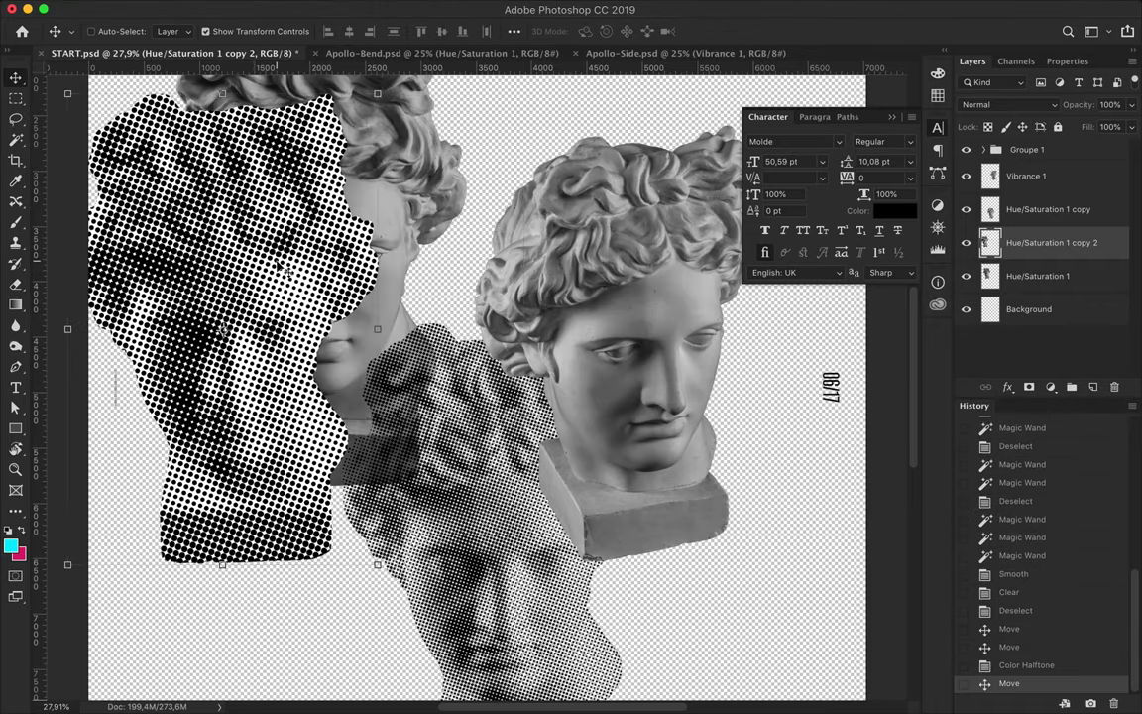
scroll(282, 223, "up", 3)
key("w")
left_click(343, 242)
key("Delete")
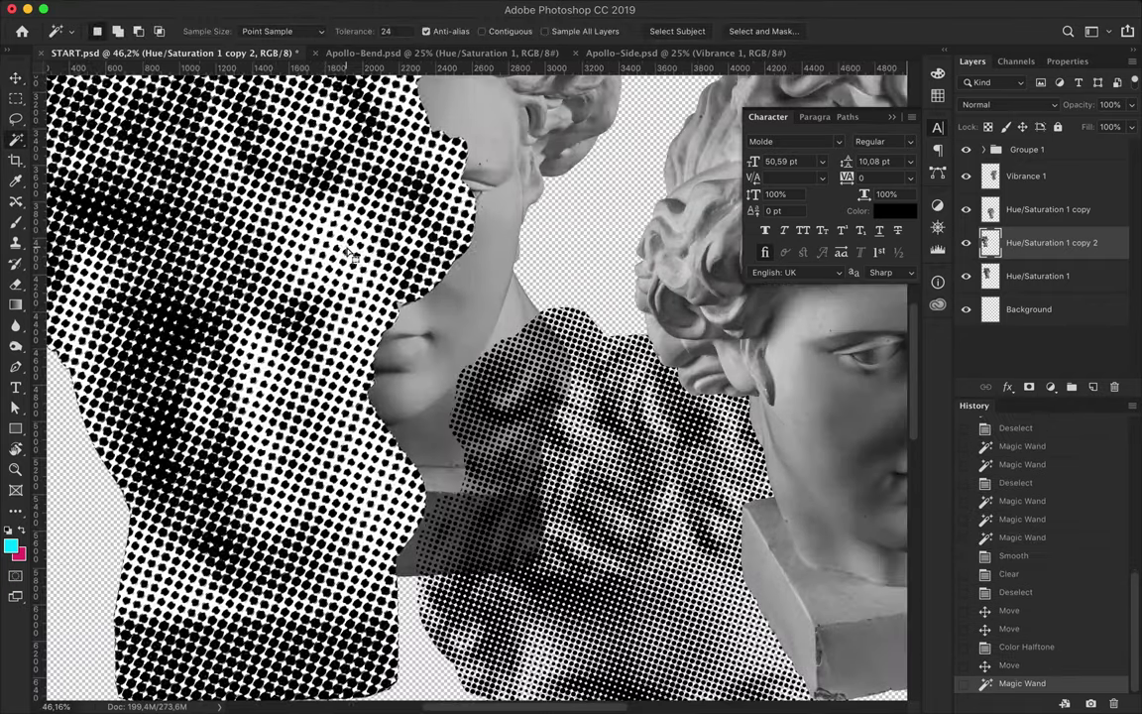
key("ctrl+d")
- Move the halftone bust toward the centre of the poster
key("m")
scroll(336, 304, "down", 1)
scroll(336, 304, "down", 1)
key("v")
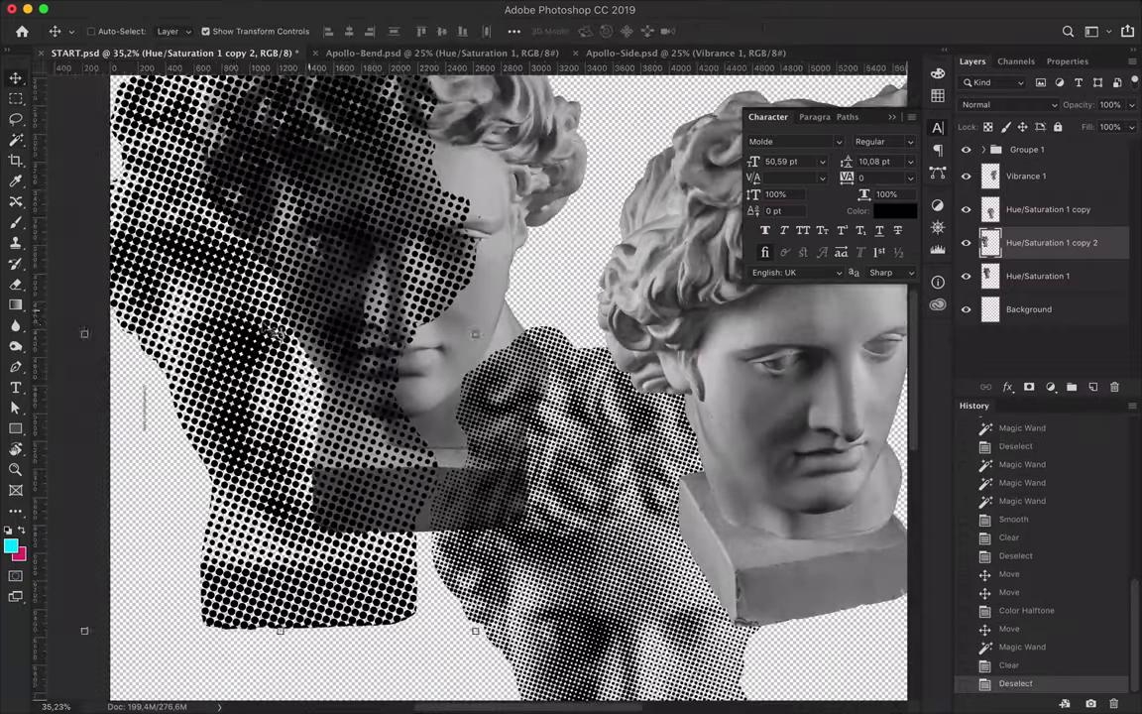
left_click_drag(336, 304, 694, 342)
- Duplicate the left head layer and move the copy up and to the right
key("w")
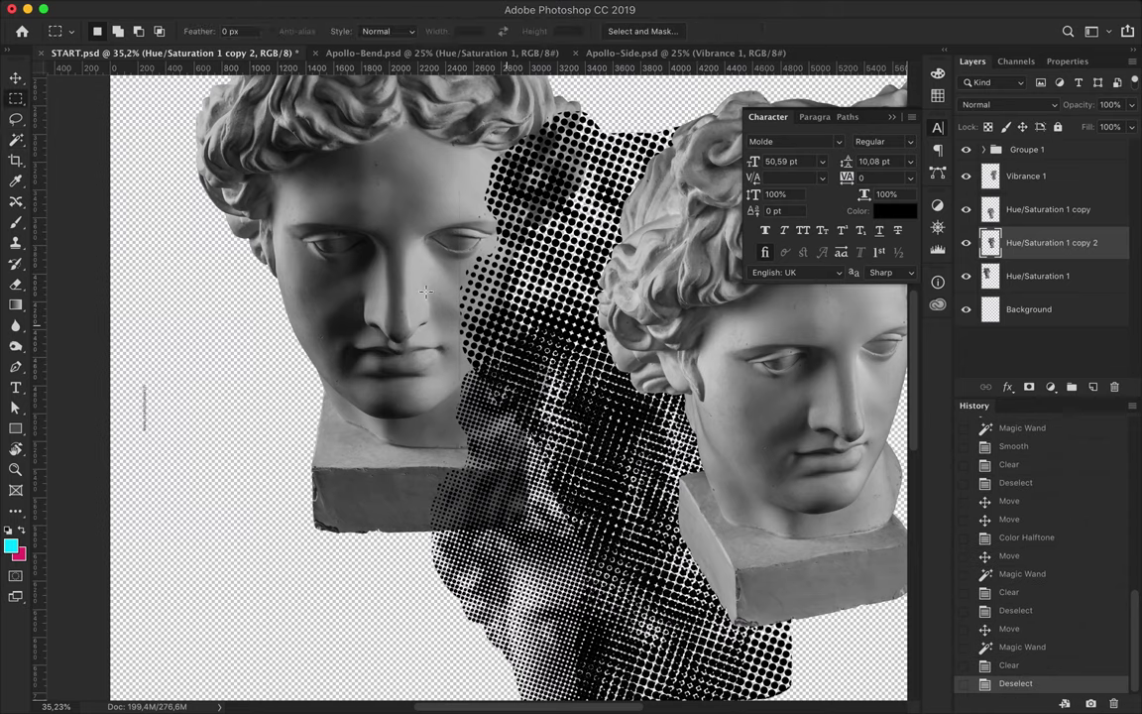
key("v")
scroll(425, 291, "down", 5)
left_click(390, 290)
left_click_drag(392, 280, 505, 139)
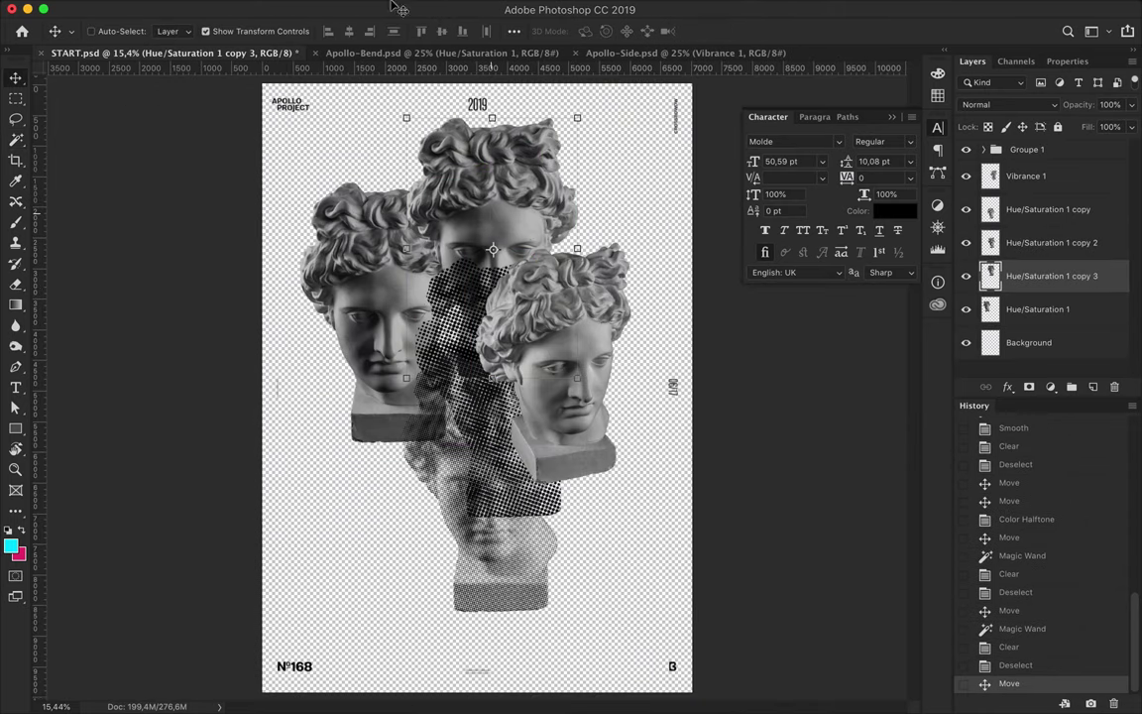
- Apply a radius-60 Color Halftone to the duplicated head and reposition the halftone busts
left_click(390, 9)
left_click(650, 258)
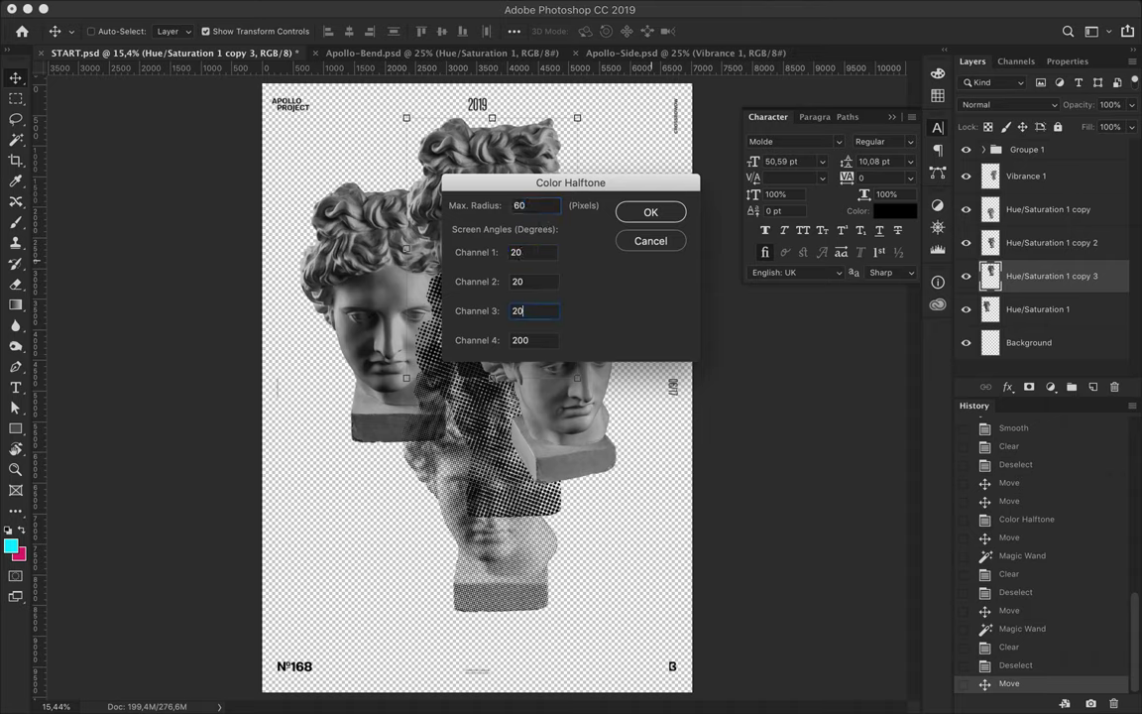
type("20")
key("Return")
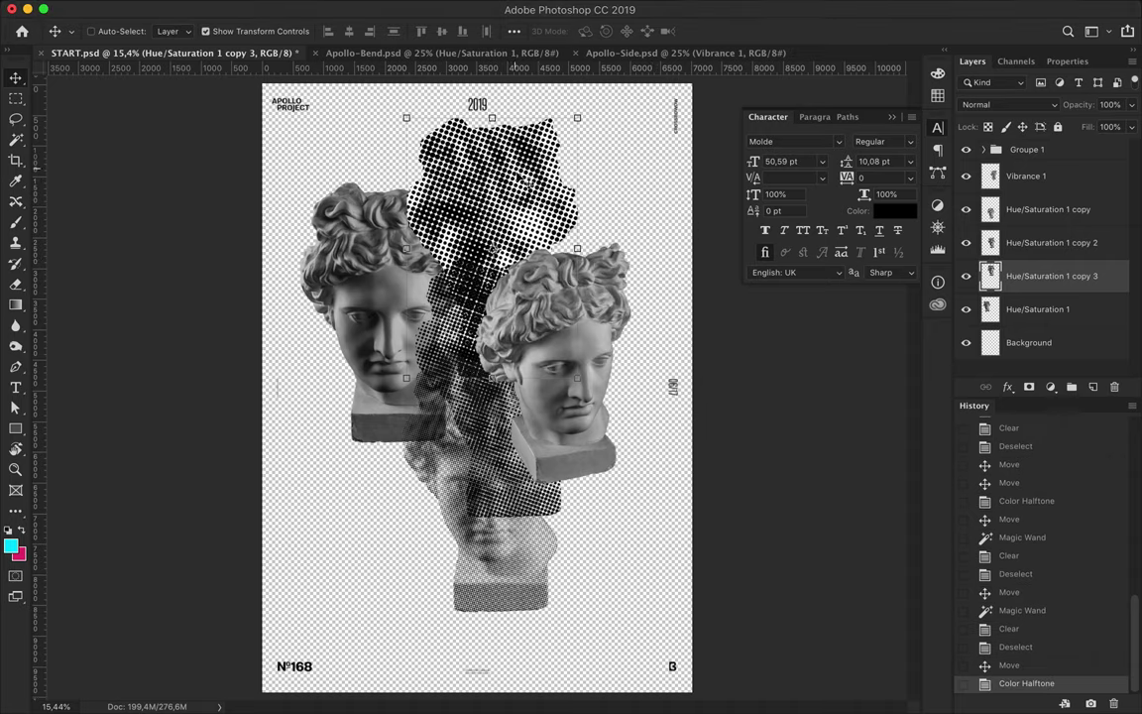
left_click_drag(472, 158, 372, 426)
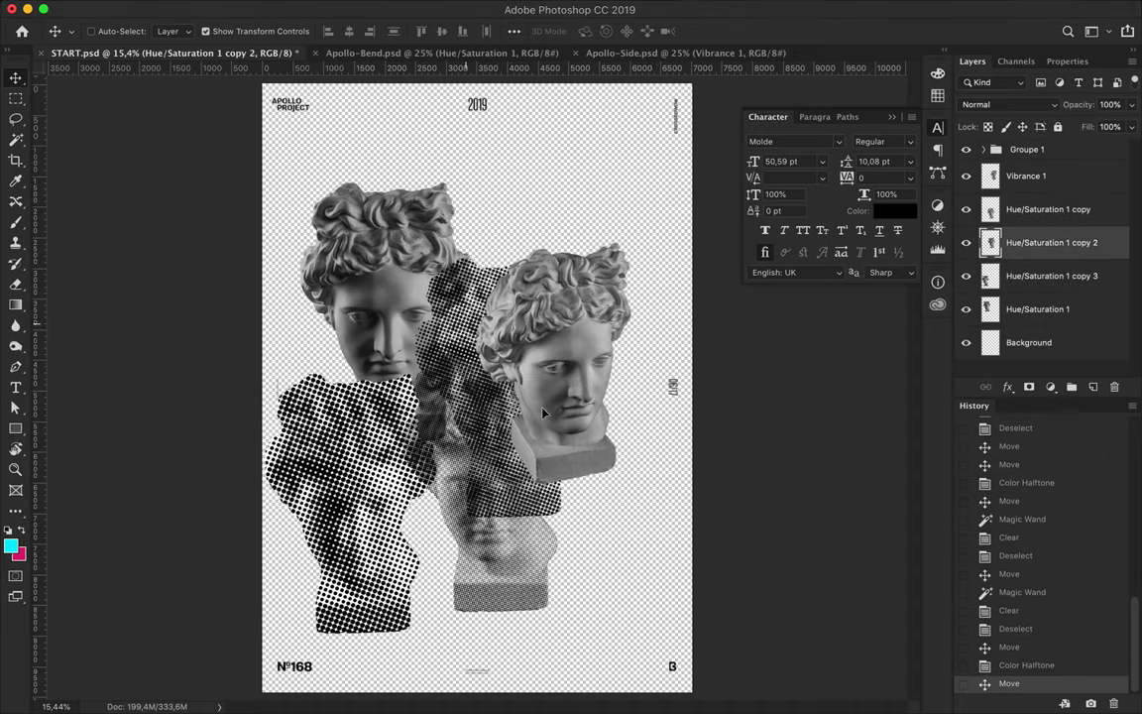
left_click_drag(434, 298, 575, 458)
- Delete the white areas from the left halftone bust and deselect
key("w")
key("ctrl+plus")
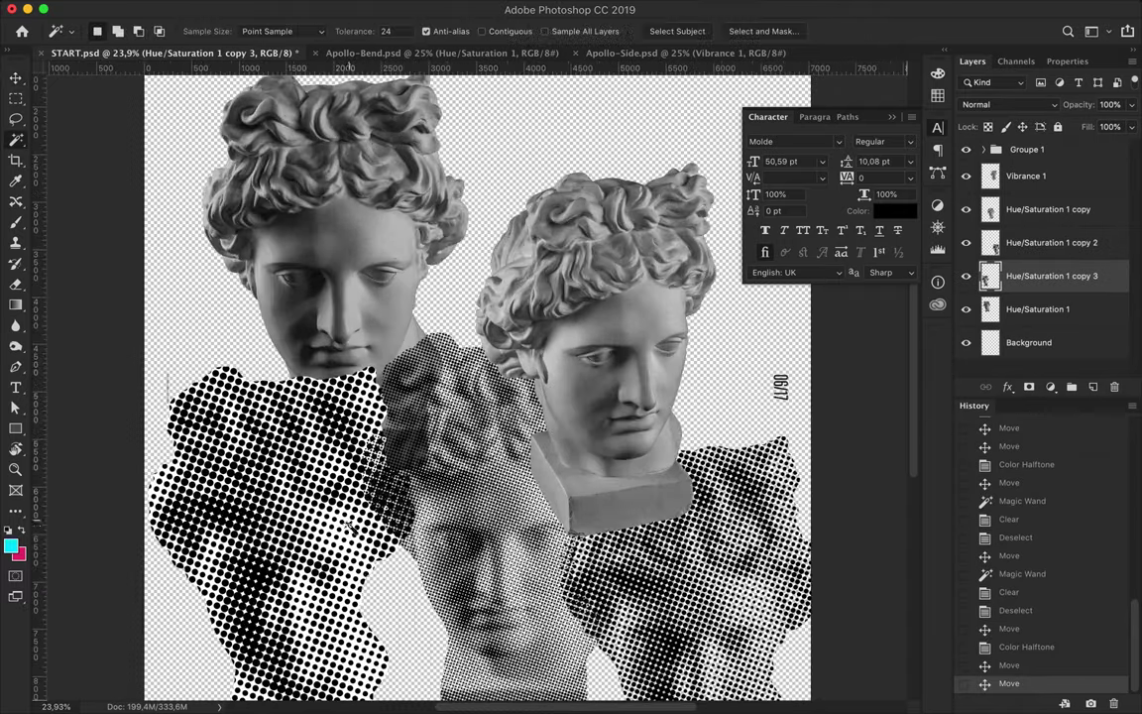
left_click(360, 494)
key("Delete")
key("ctrl+d")
key("ctrl+minus")
key("m")
- Delete the right-hand head layer (Vibrance 1)
scroll(402, 551, "down", 1)
key("v")
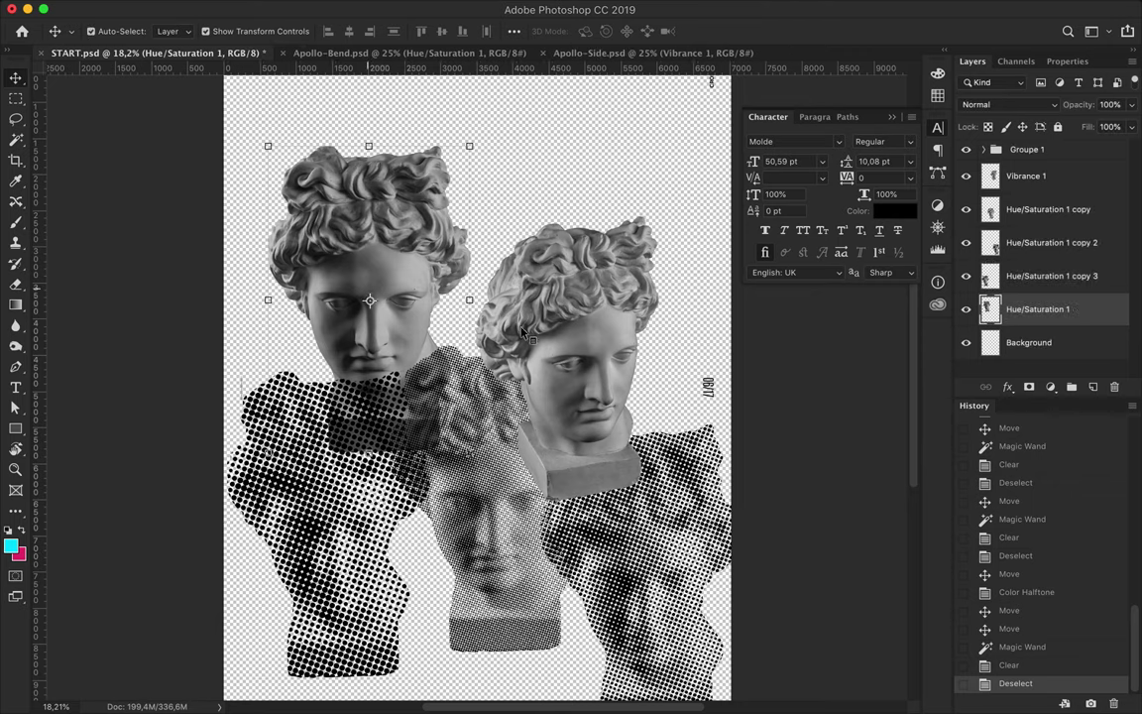
left_click(1011, 175)
key("Delete")
- Group the head layers, rename Groupe 1 to 'Layout', hide Hue/Saturation 1, and raise the halftone head
left_click(1016, 276, "shift")
key("ctrl+g")
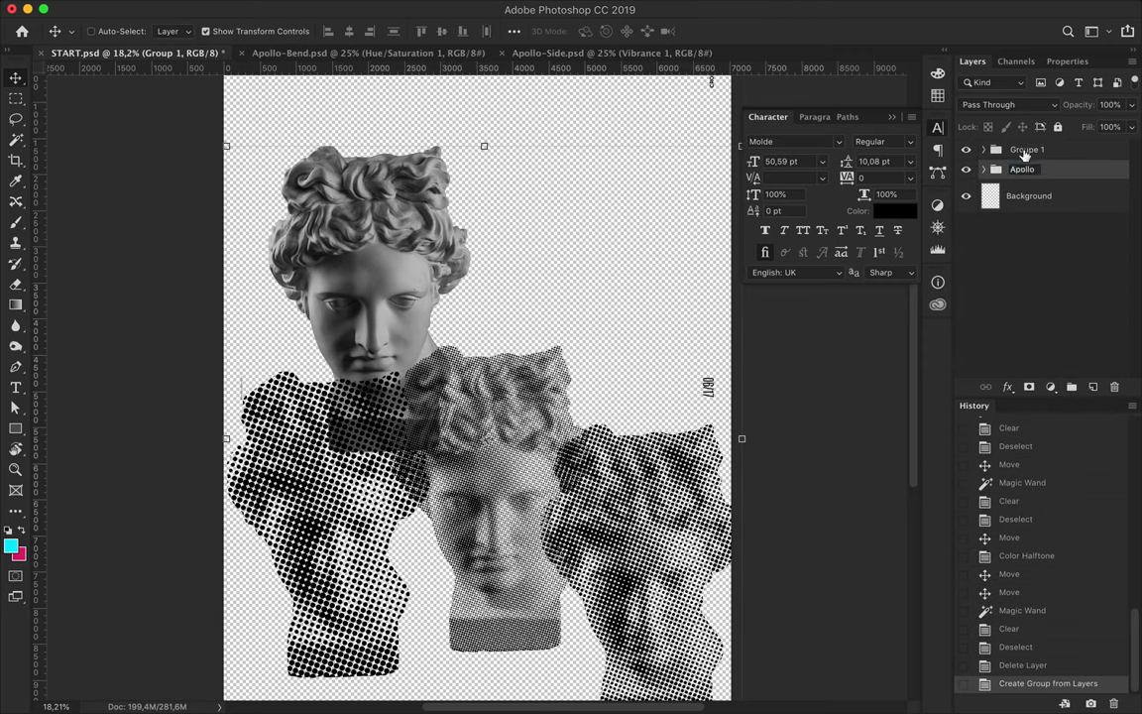
double_click(1025, 150)
type("Layout")
left_click(433, 251, "ctrl")
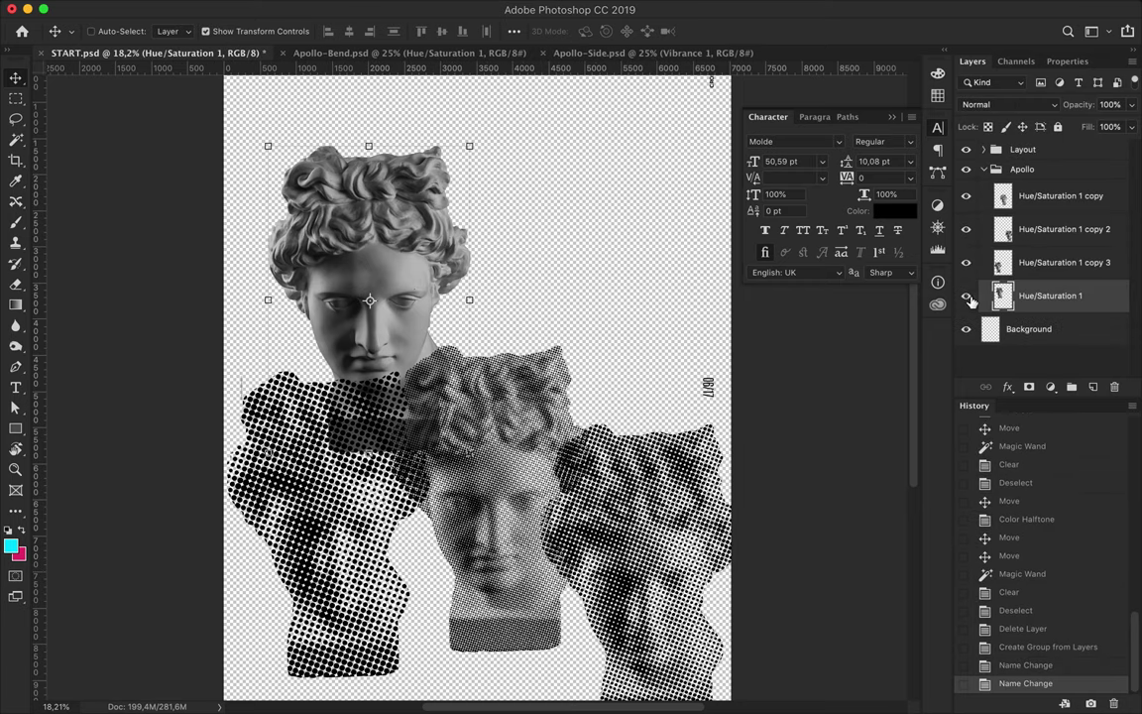
left_click(967, 295)
left_click_drag(265, 467, 414, 231)
- Draw a full-page rectangle filled with near-white #fdfdfd
scroll(462, 363, "down", 2)
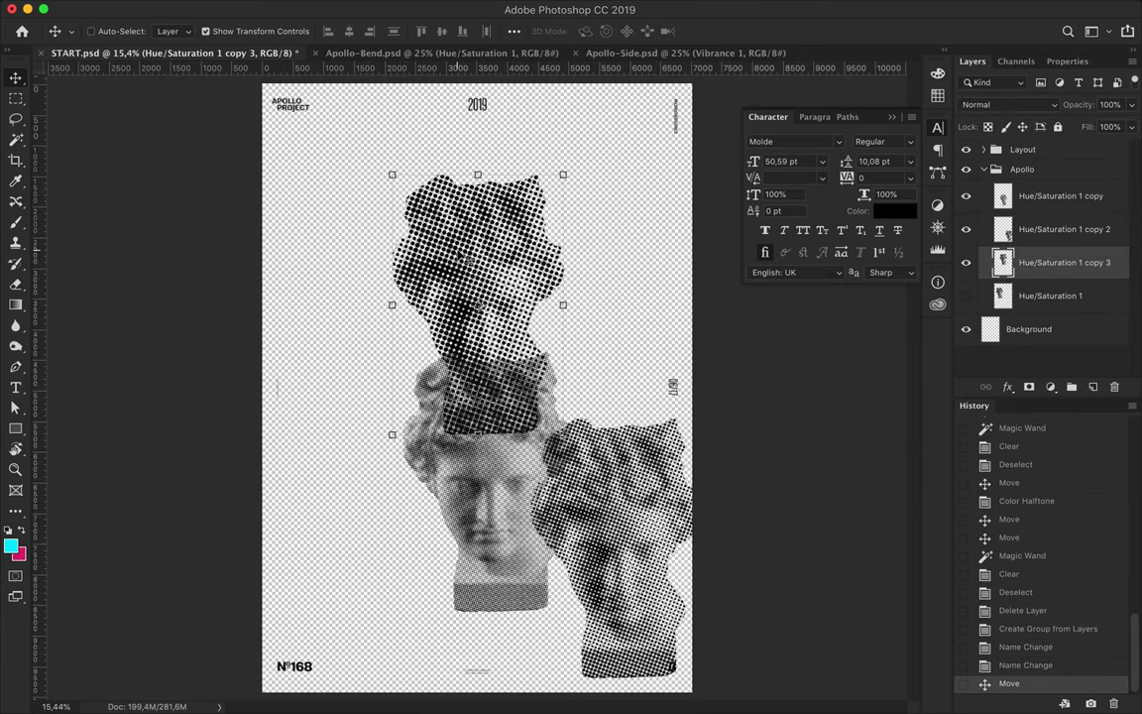
left_click(175, 31)
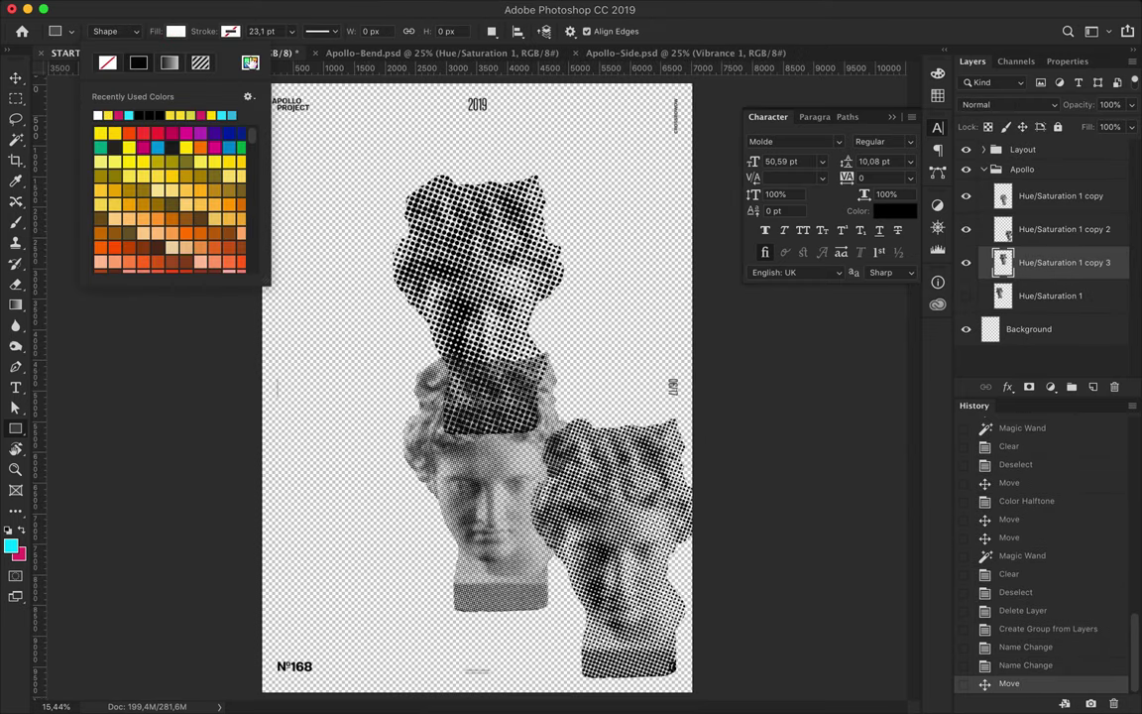
left_click(249, 62)
left_click(932, 188)
left_click_drag(694, 84, 383, 429)
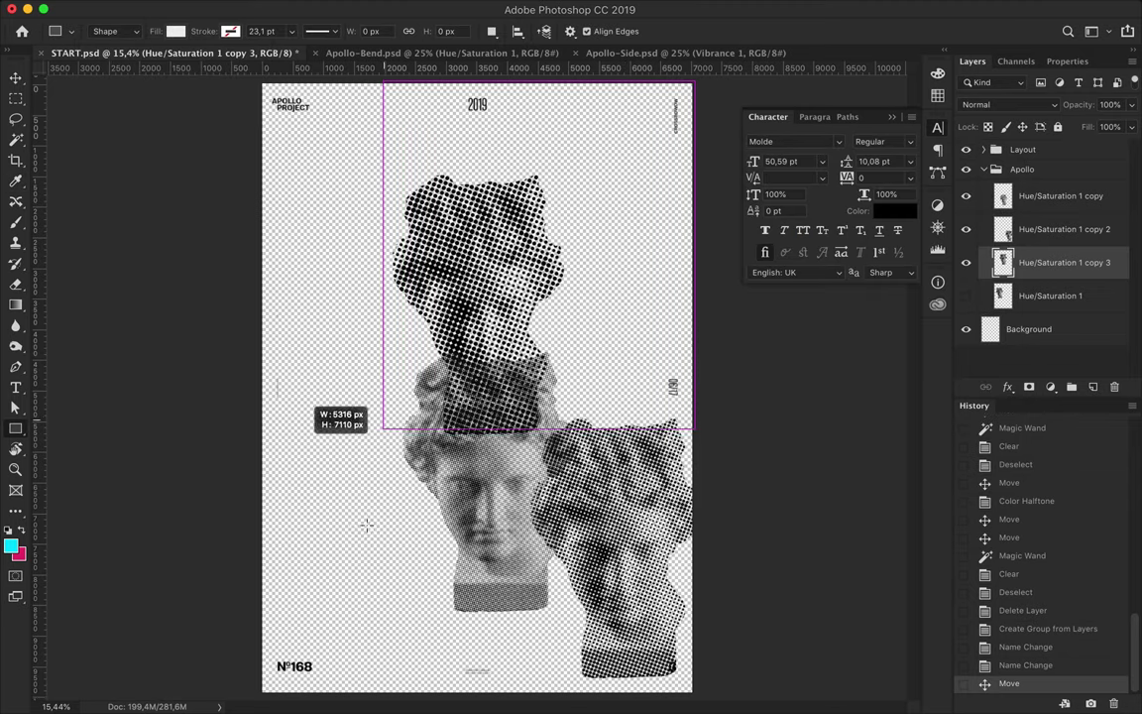
left_click_drag(263, 694, 261, 694)
- Move the rectangle layer down above Background and delete the Background layer
key("v")
left_click(973, 62)
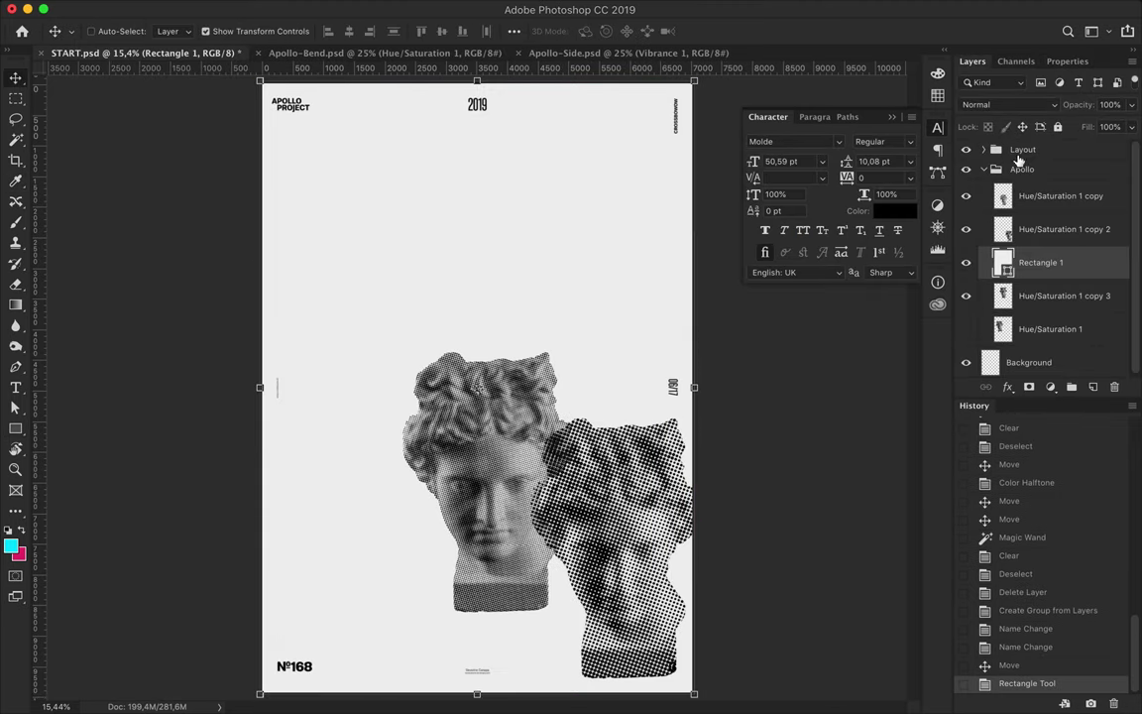
left_click_drag(1031, 263, 1049, 366)
left_click(1049, 364)
key("BackSpace")
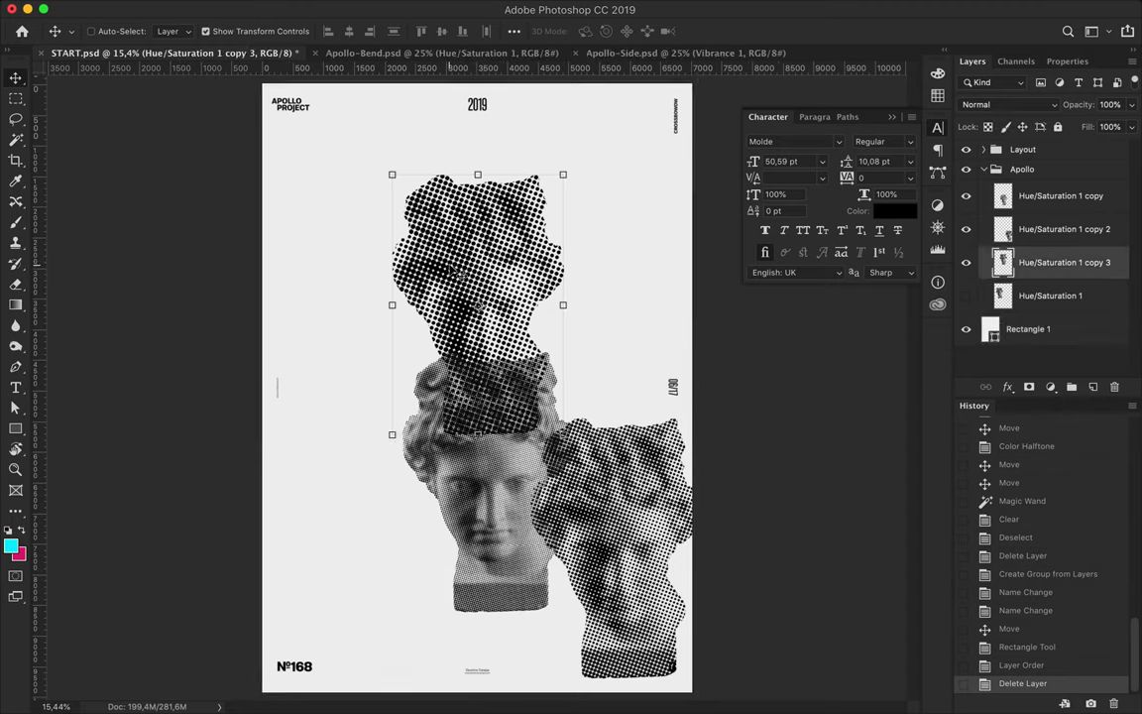
- Enlarge the Hue/Saturation 1 copy 3 halftone head at the top
left_click(488, 212, "ctrl")
key("ctrl+t")
left_click_drag(535, 454, 511, 339)
- Commit the enlarged head, then add a right-offset magenta copy below copy 3
key("Return")
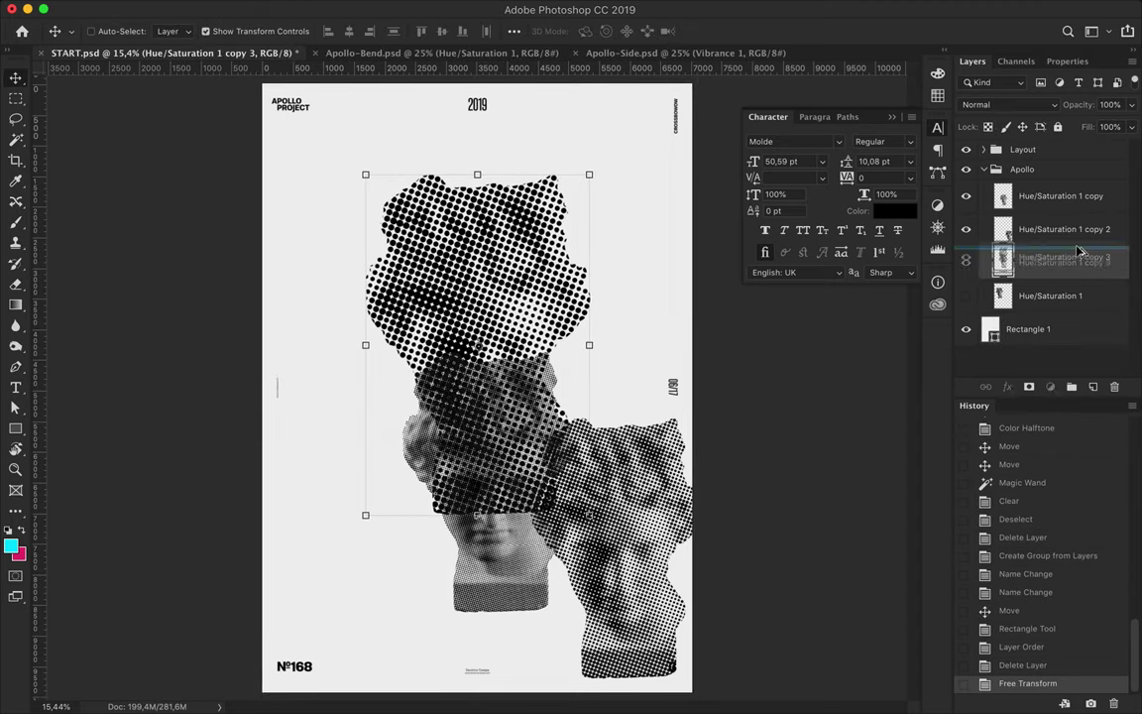
left_click_drag(1078, 251, 1078, 260)
key("Right")
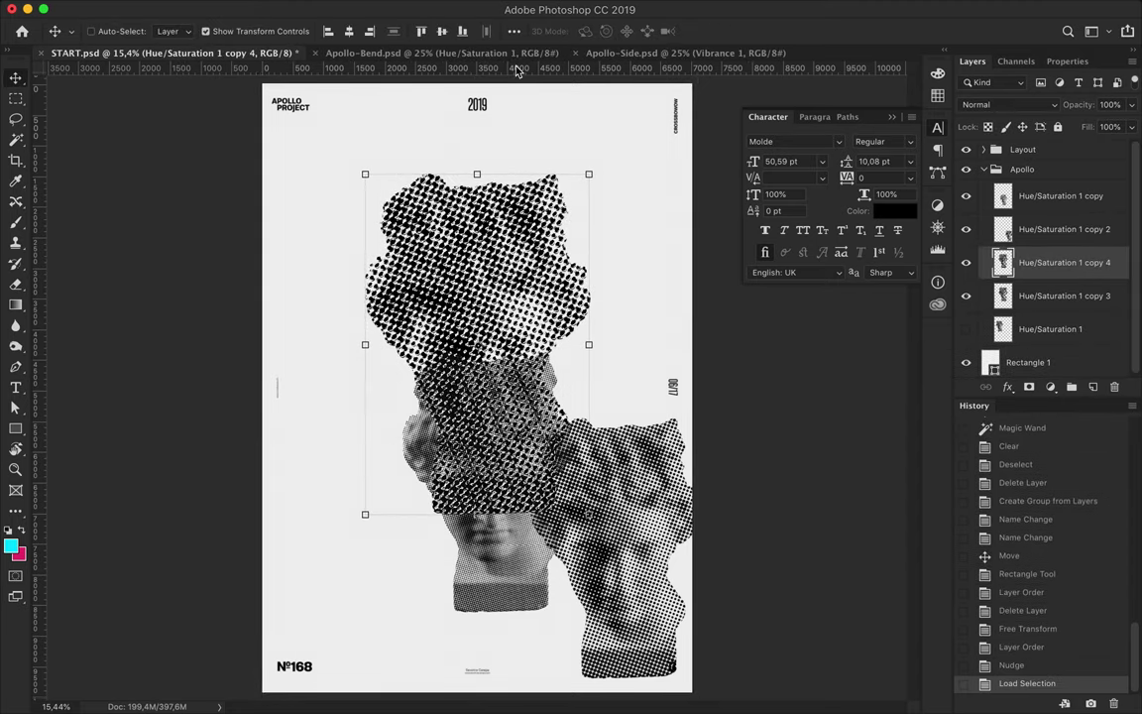
key("b")
left_click(937, 95)
left_click(748, 83)
mouse_move(407, 318)
left_mouse_down()
mouse_move(500, 516)
mouse_move(598, 152)
left_mouse_up()
key("ctrl+d")
key("m")
left_click_drag(1020, 262, 1033, 313)
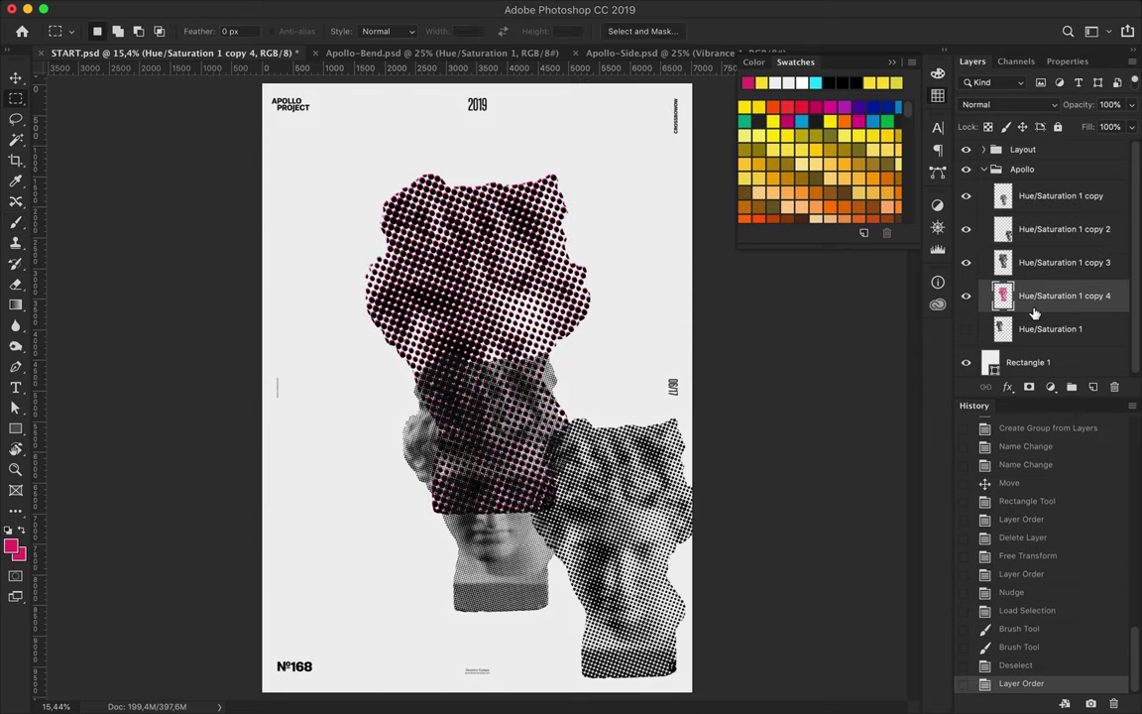
- Make a second head copy, nudge it upward, and paint its dots cyan
left_click_drag(1079, 265, 1053, 284)
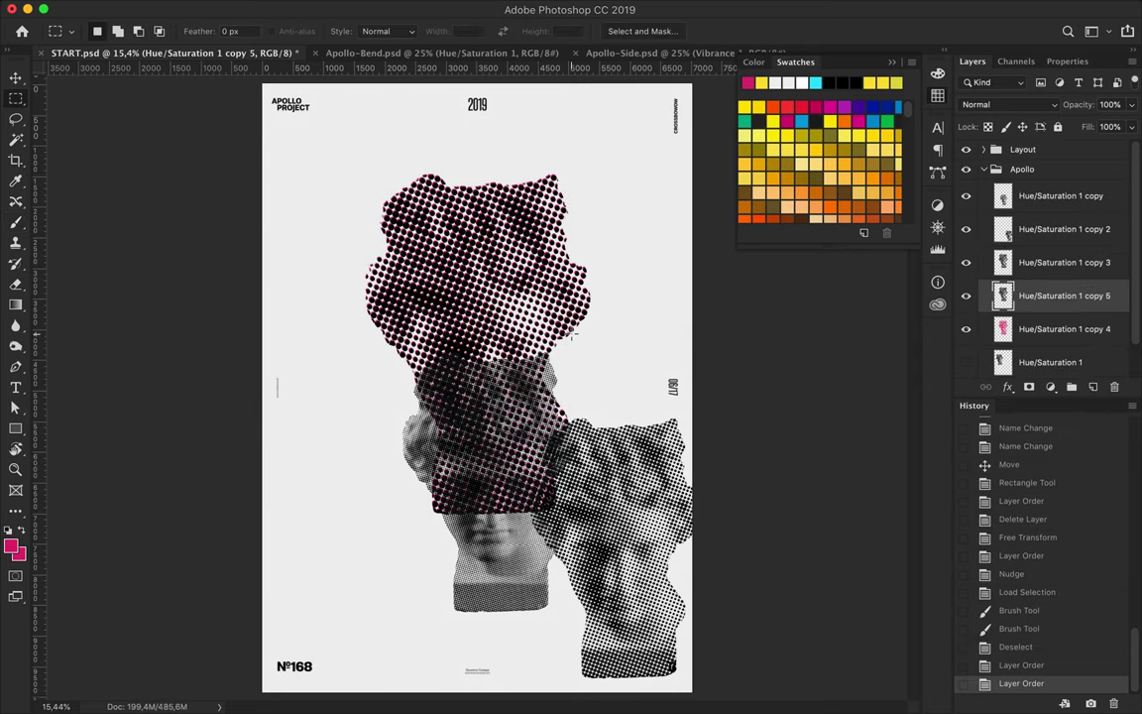
key("v")
key("ctrl+plus")
key("Up")
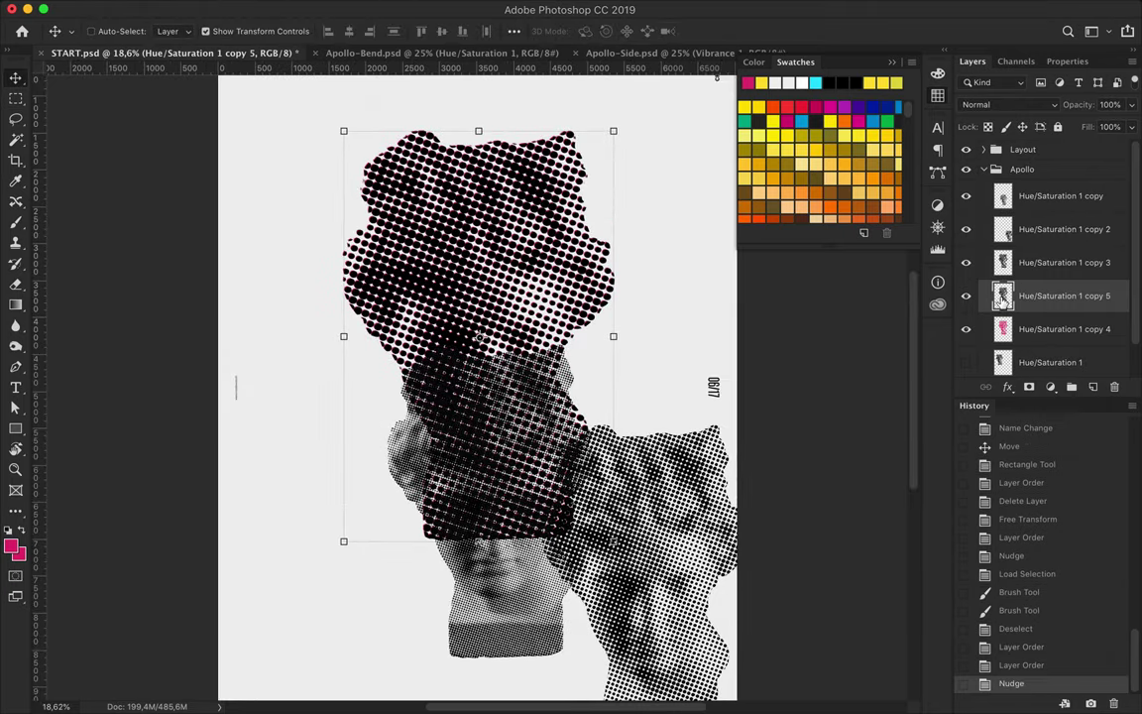
left_click(1003, 300, "ctrl")
key("b")
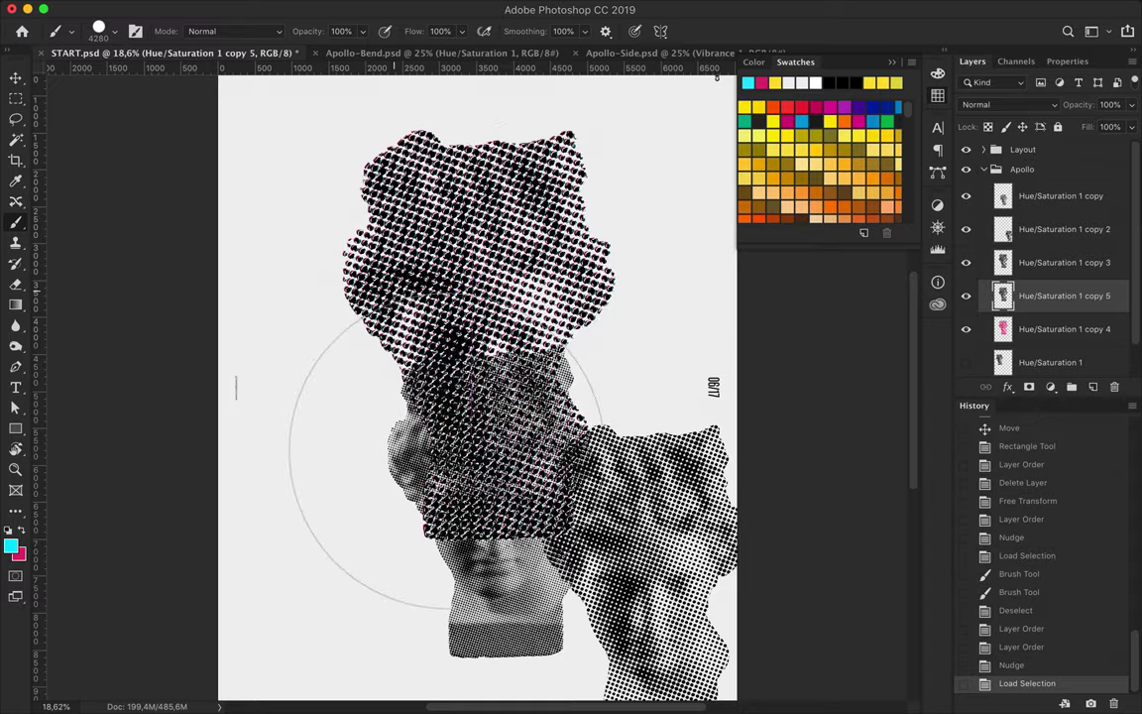
key("m")
key("ctrl+d")
- Try moving both colour copies above copy 3 in Normal blend mode, then undo the reorder
scroll(668, 357, "up", 3)
scroll(578, 252, "down", 3)
left_click(1027, 330, "shift")
left_click_drag(1027, 329, 1007, 250)
left_click(1027, 107)
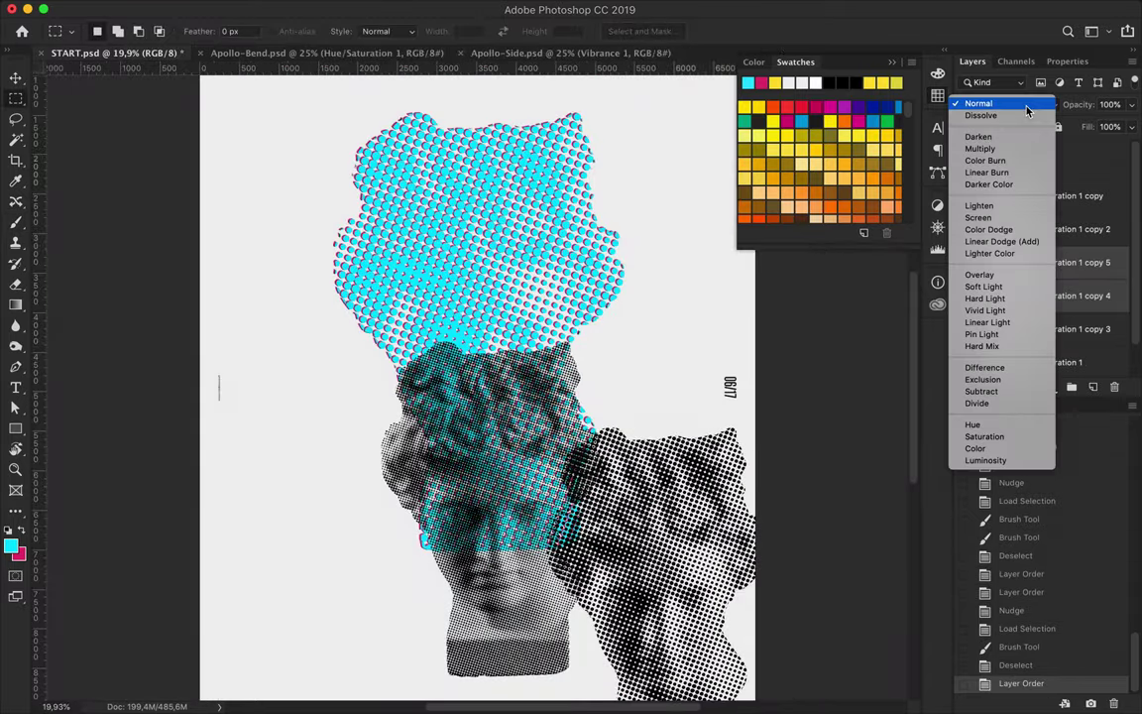
left_click(969, 308)
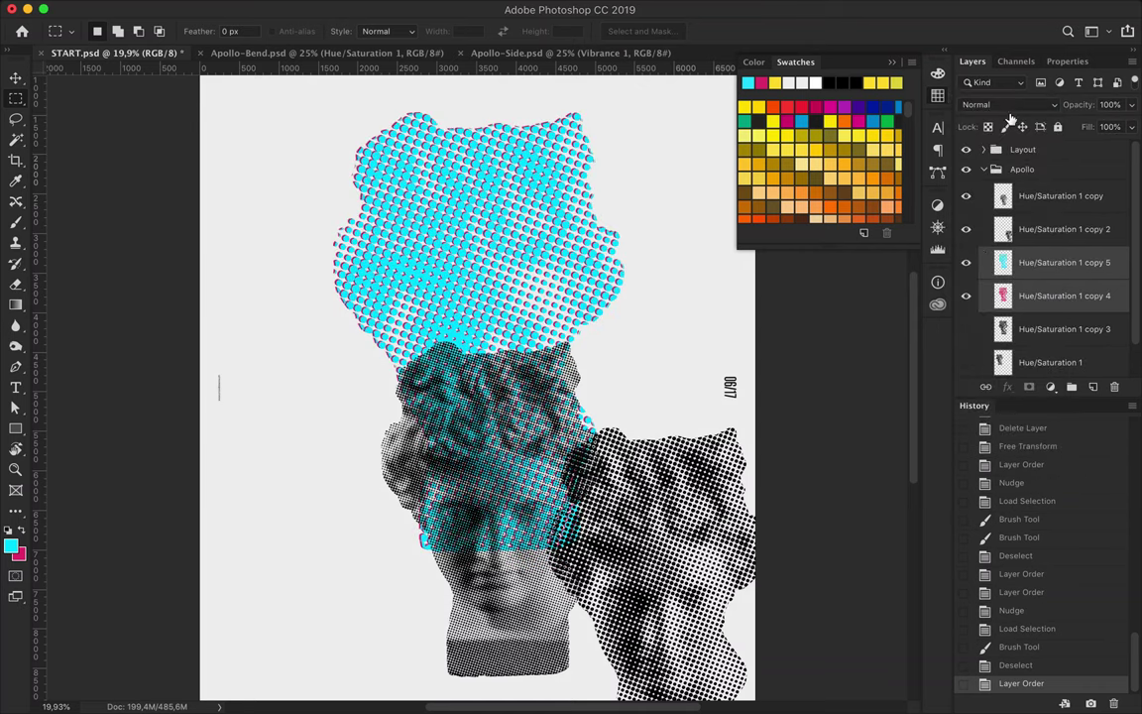
left_click(1009, 106)
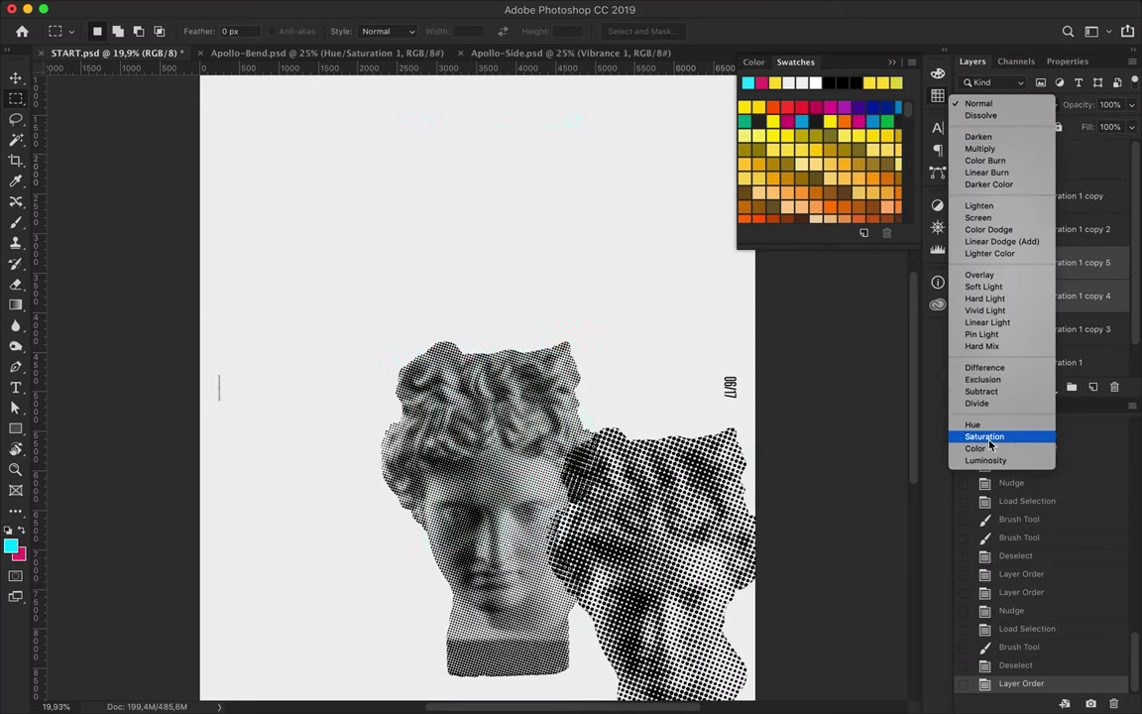
left_click(860, 370)
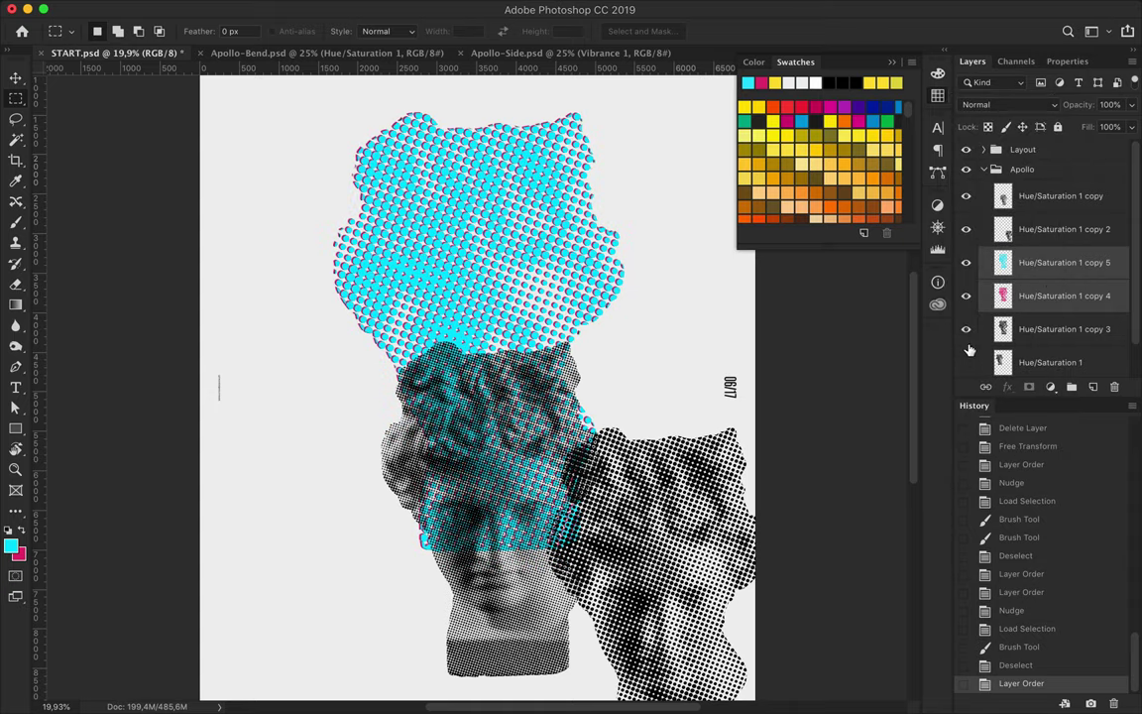
key("ctrl+z")
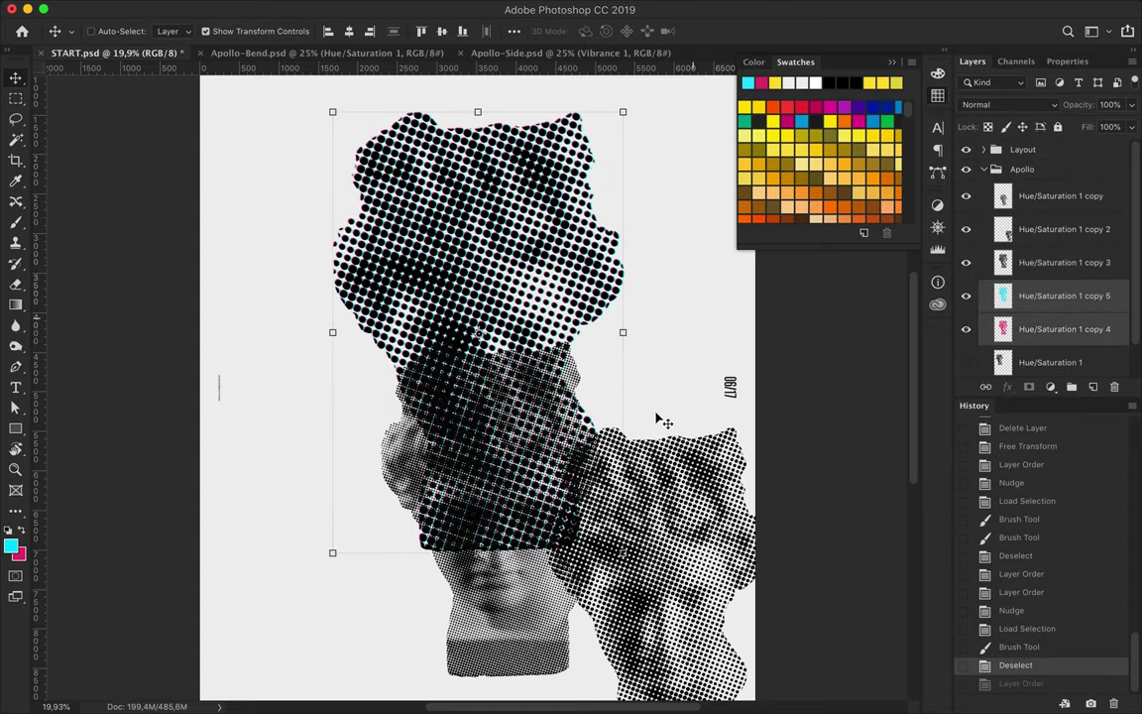
scroll(535, 365, "up", 5)
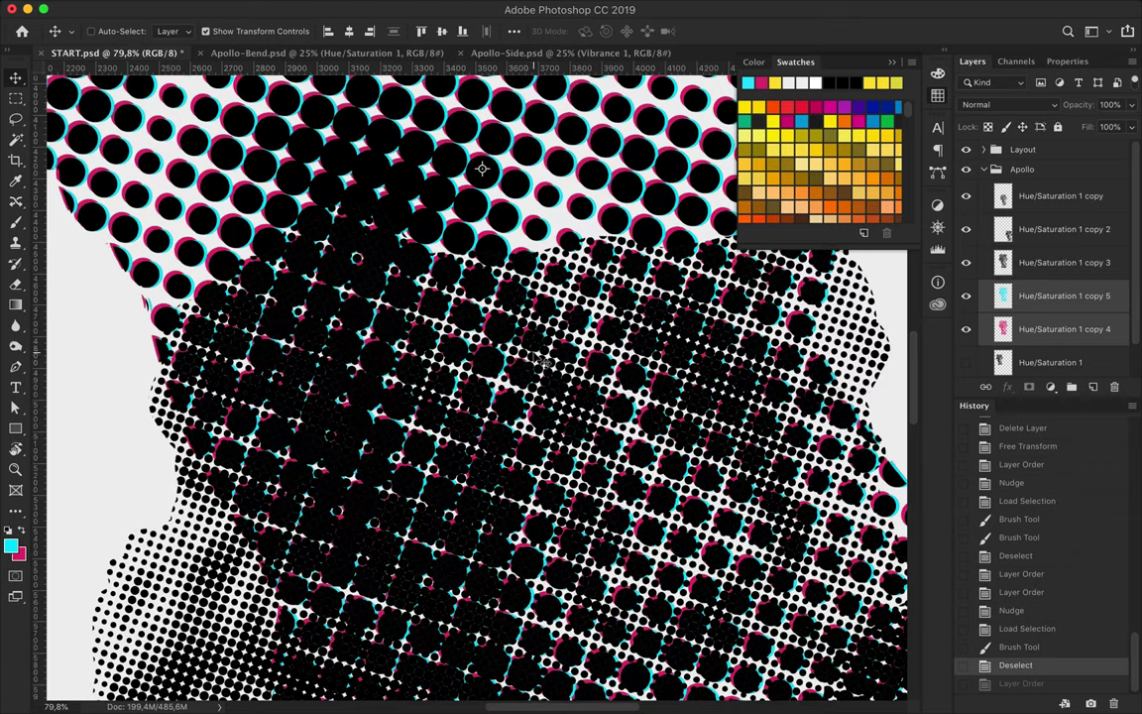
scroll(481, 168, "down", 5)
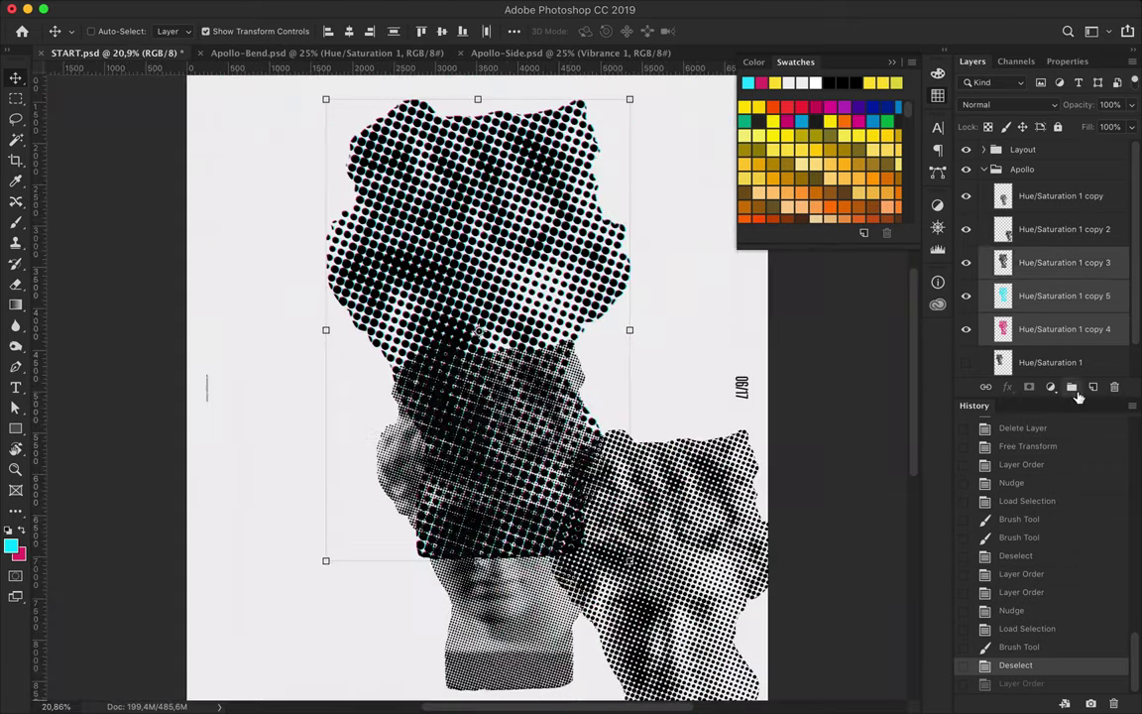
- Group the head layers, reposition the heads, and paint a duplicated middle head cyan
left_click(1073, 389)
mouse_move(499, 364)
left_mouse_down()
mouse_move(391, 457)
mouse_move(390, 404)
left_mouse_up()
left_click_drag(570, 307, 649, 139)
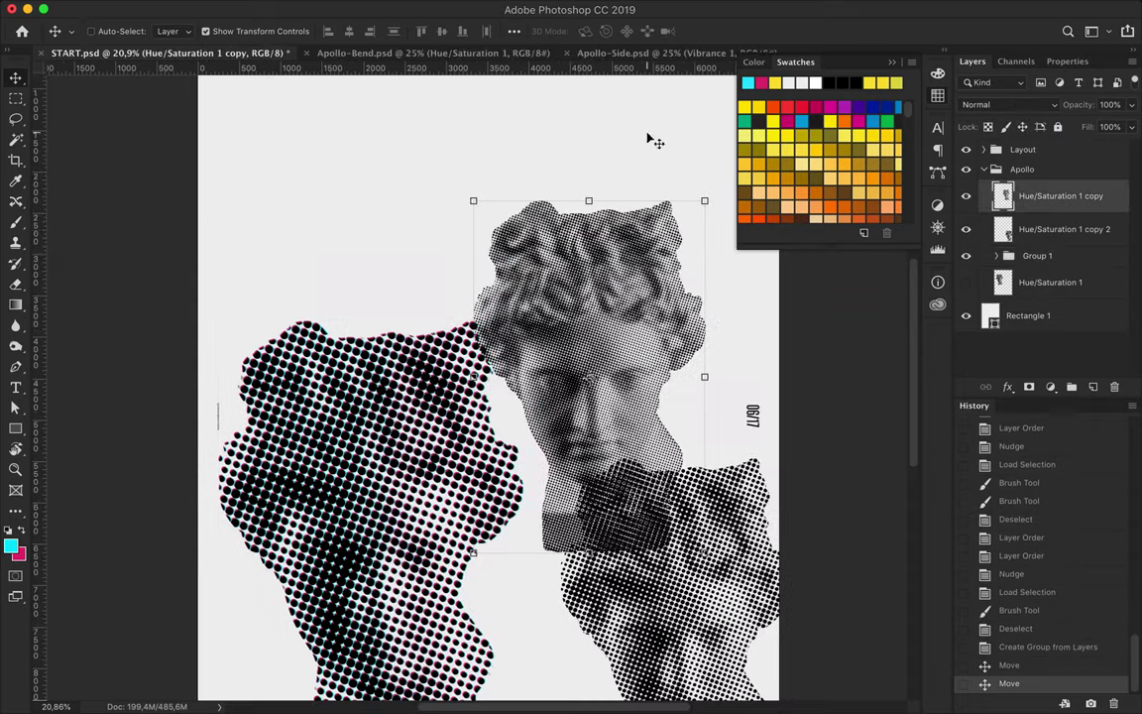
left_click(1003, 195, "ctrl")
key("ctrl+]")
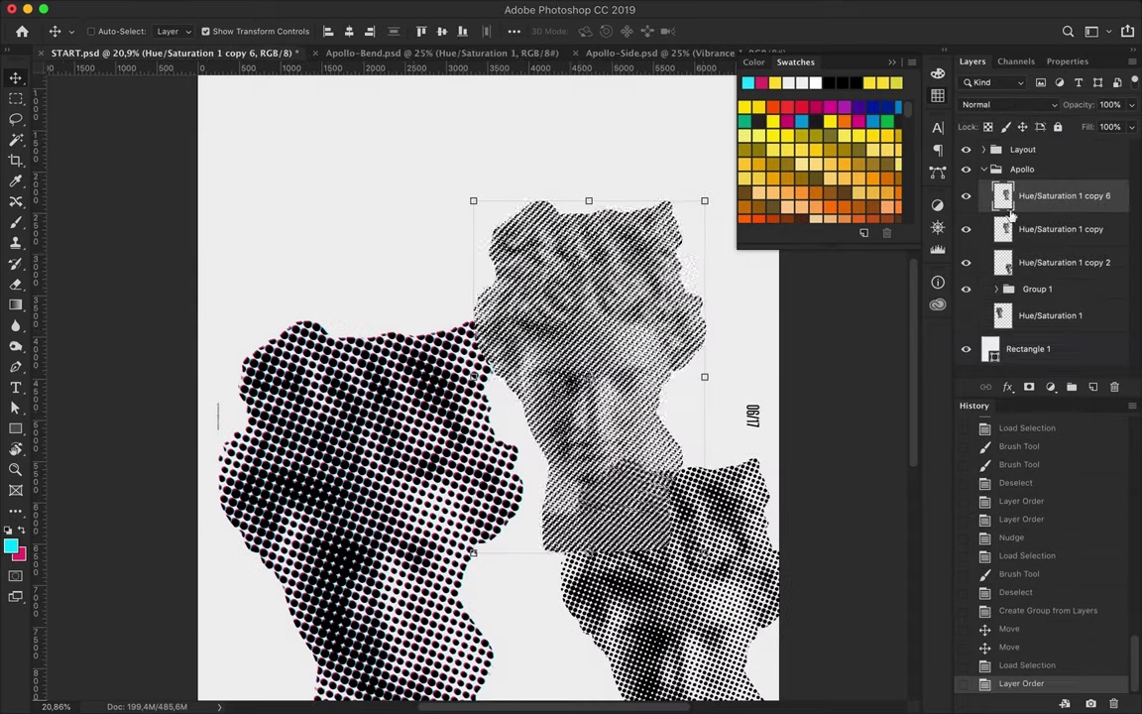
key("b")
left_click_drag(525, 228, 570, 466)
- Nudge the cyan head copy up and move it below the other copy
key("v")
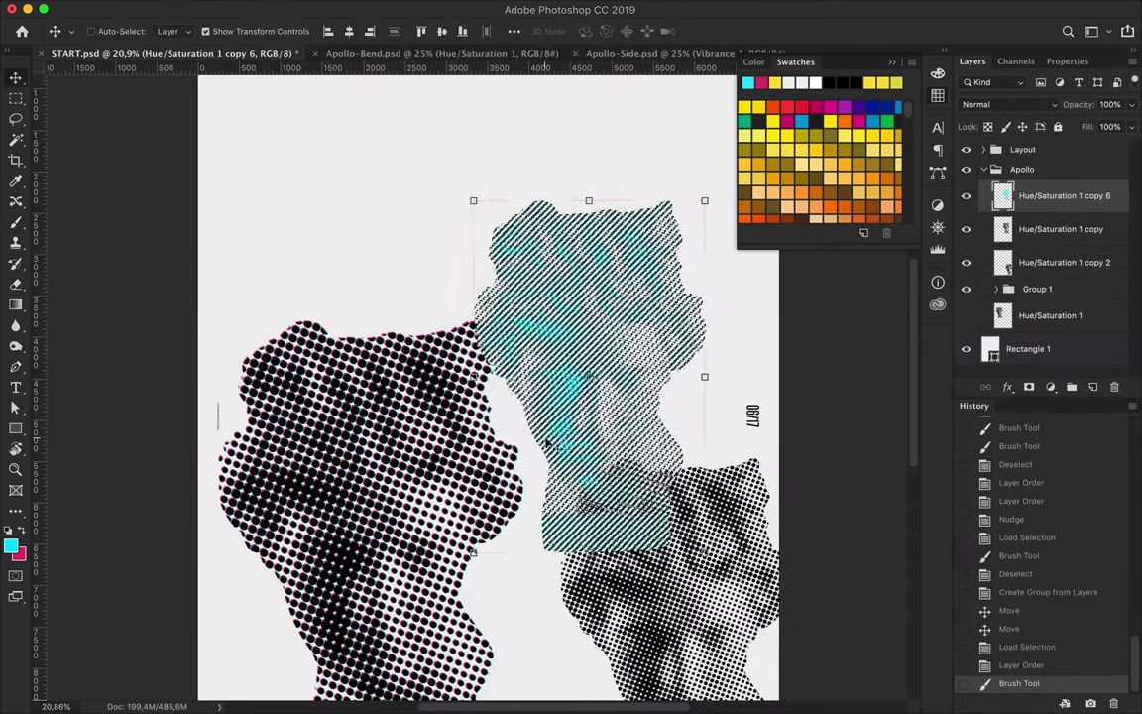
key("Up")
key("ctrl+d")
key("m")
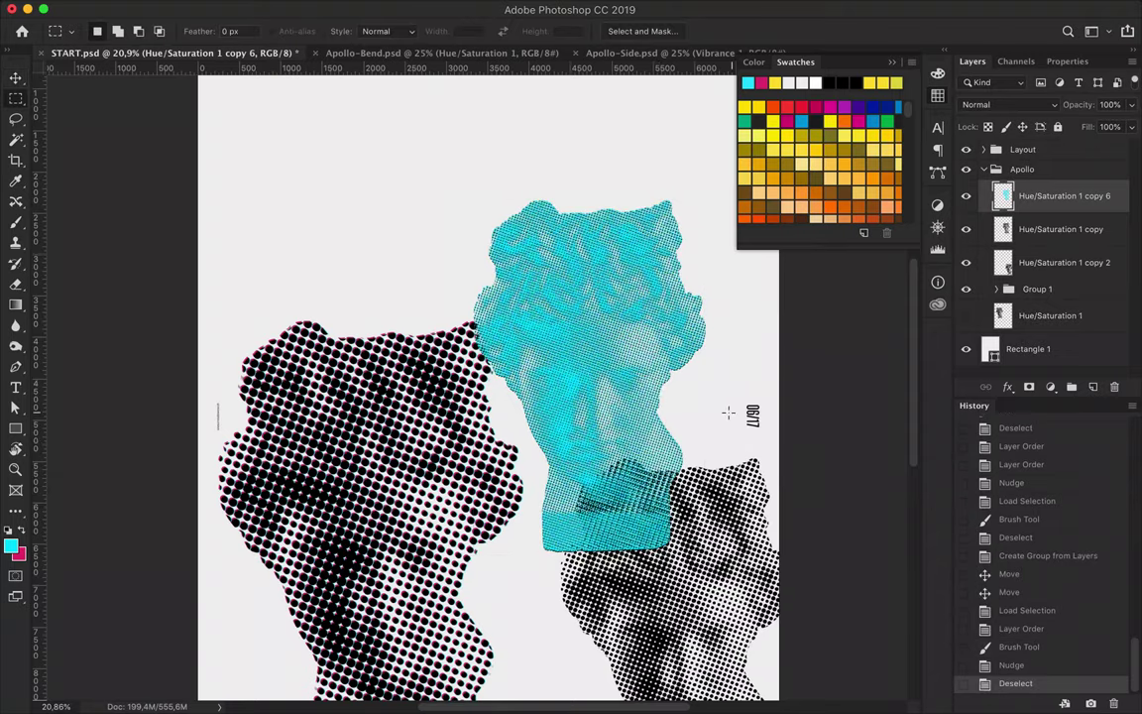
key("Up")
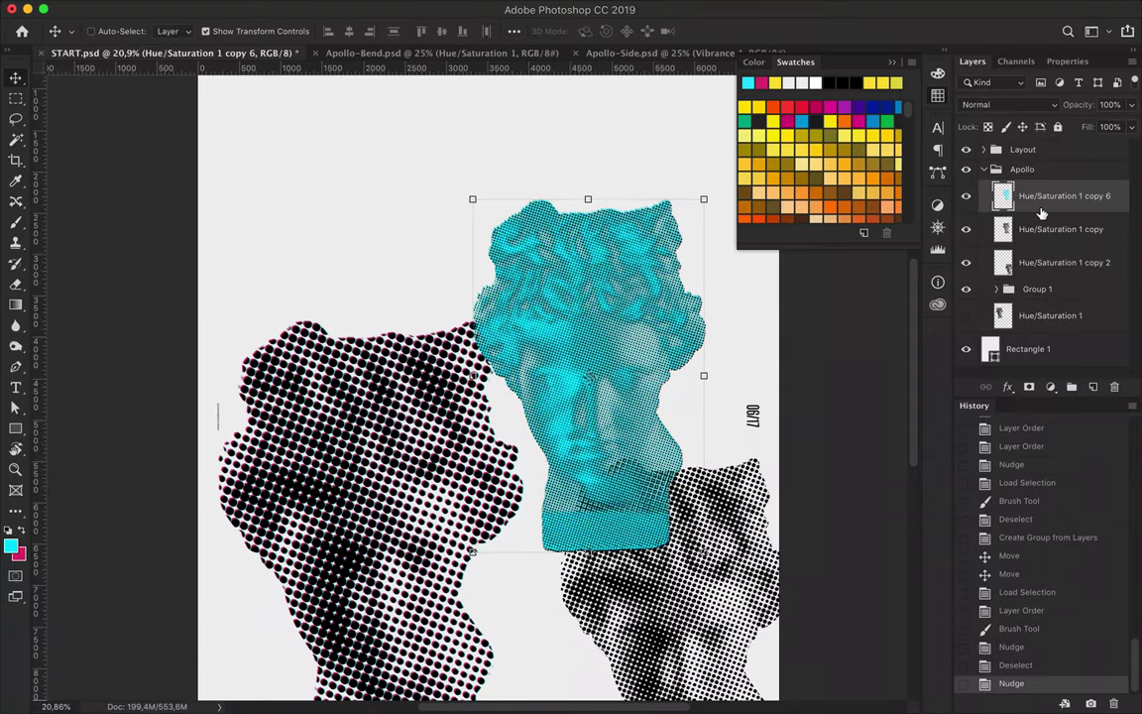
left_click_drag(1043, 233, 1043, 243)
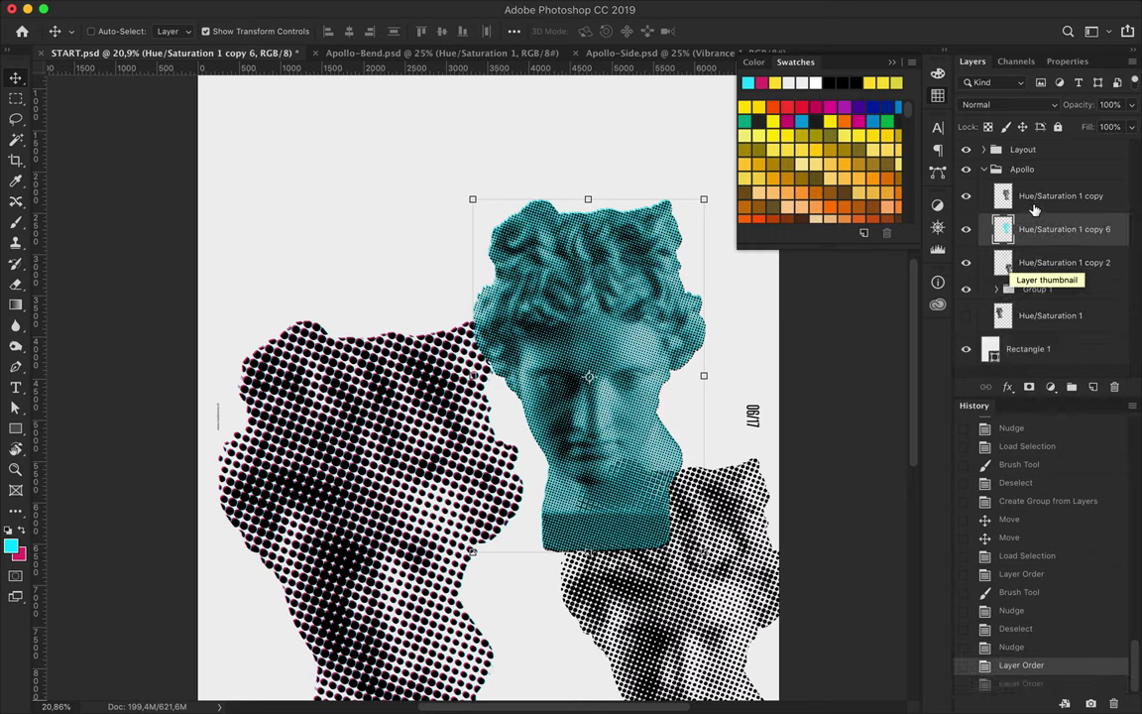
- Paint the head area into the layer mask and nudge the head copy right
left_click(1003, 195, "ctrl")
key("b")
key("x")
left_click_drag(525, 446, 575, 476)
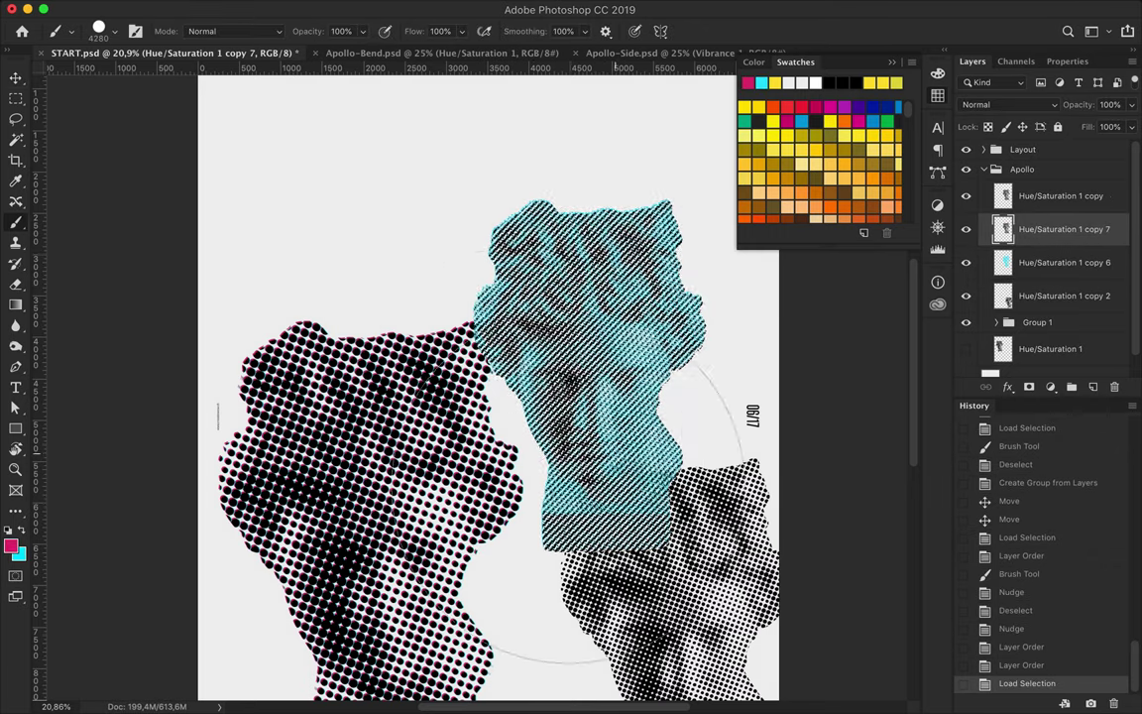
key("ctrl+d")
key("m")
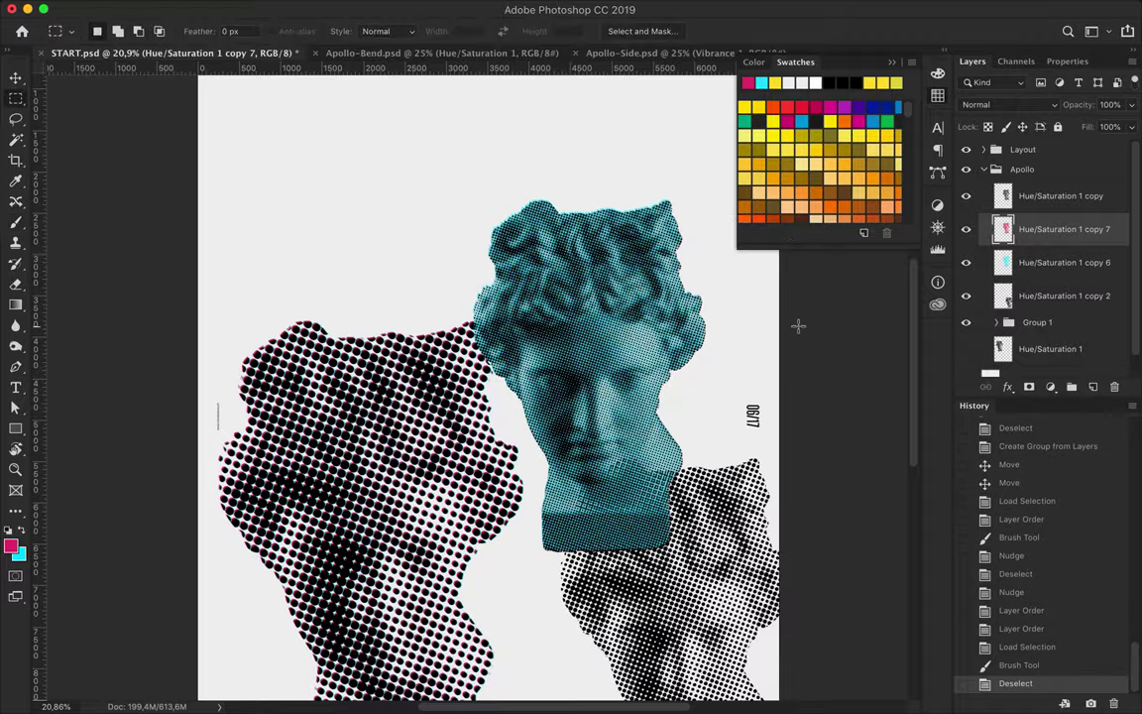
key("v")
key("Right")
- Shift the pink head copy to the right and the cyan head copy to the left
scroll(587, 375, "up", 5)
scroll(585, 256, "down", 3)
scroll(683, 331, "down", 3)
scroll(683, 339, "down", 1)
scroll(523, 397, "up", 3)
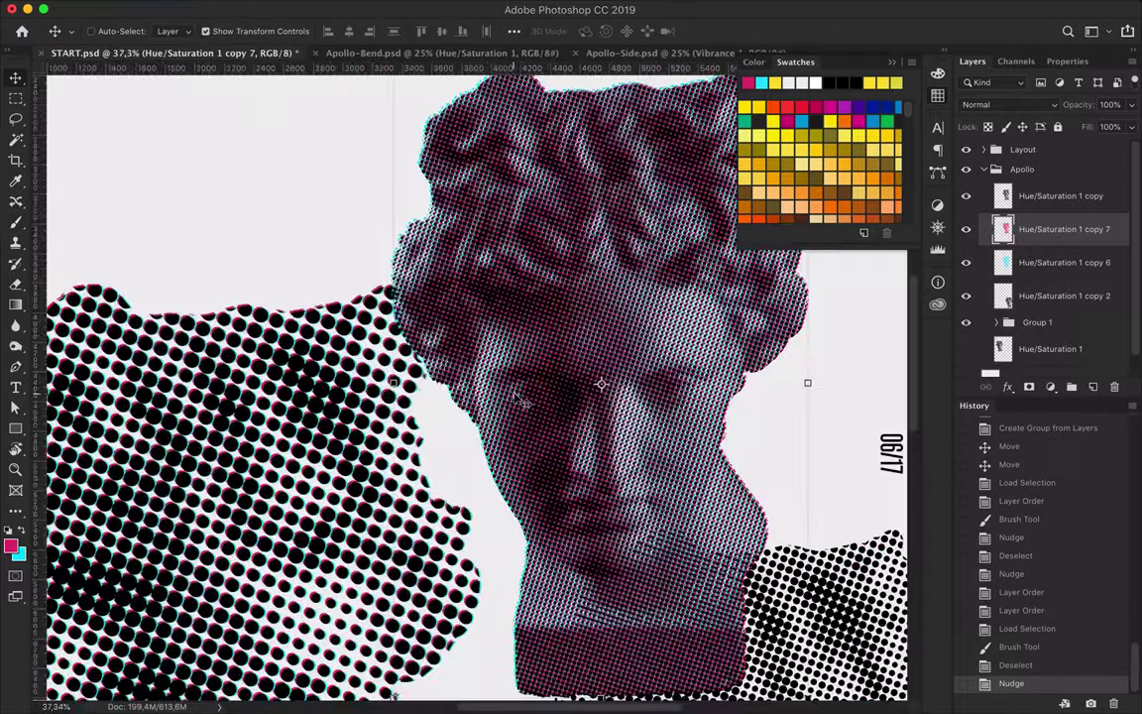
left_click_drag(433, 380, 497, 354)
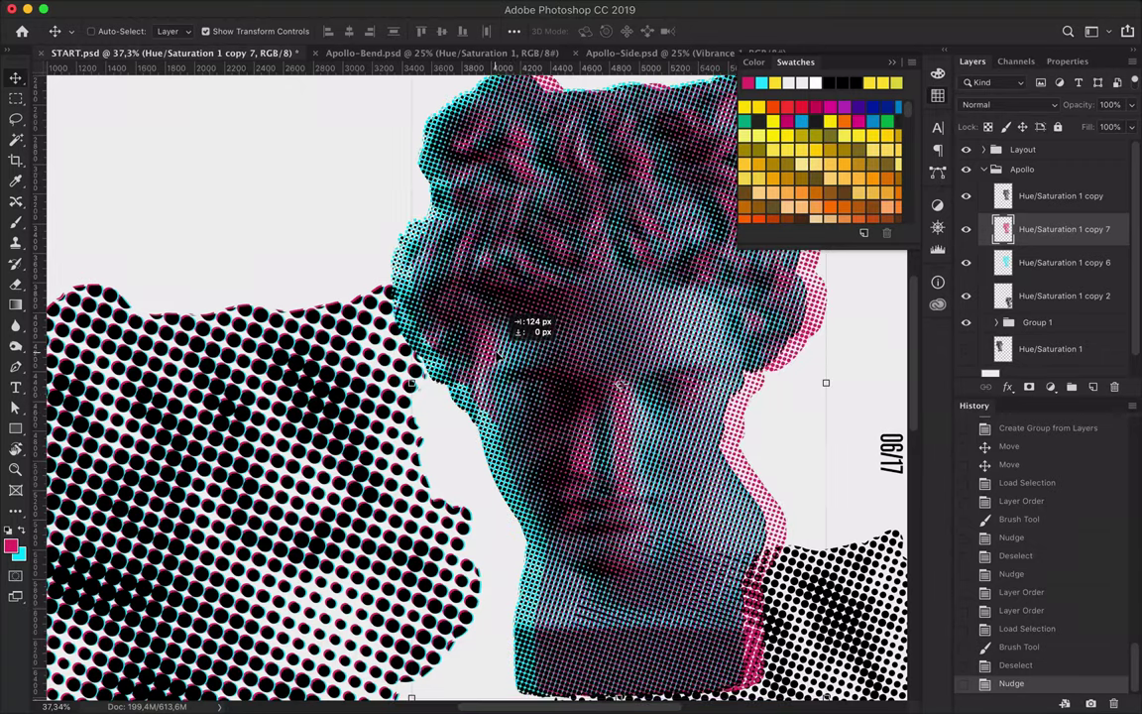
key("alt+bracketleft")
left_click_drag(395, 263, 389, 256)
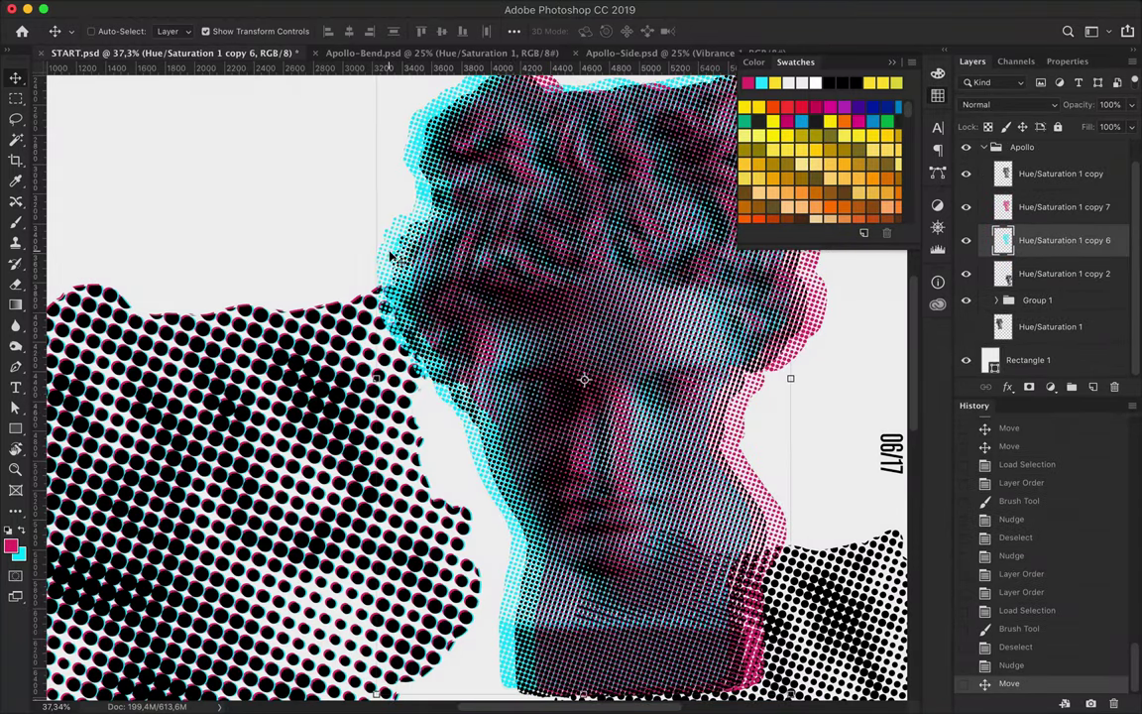
- Select the three head copy layers and group them together
scroll(383, 330, "down", 3)
scroll(626, 294, "down", 1)
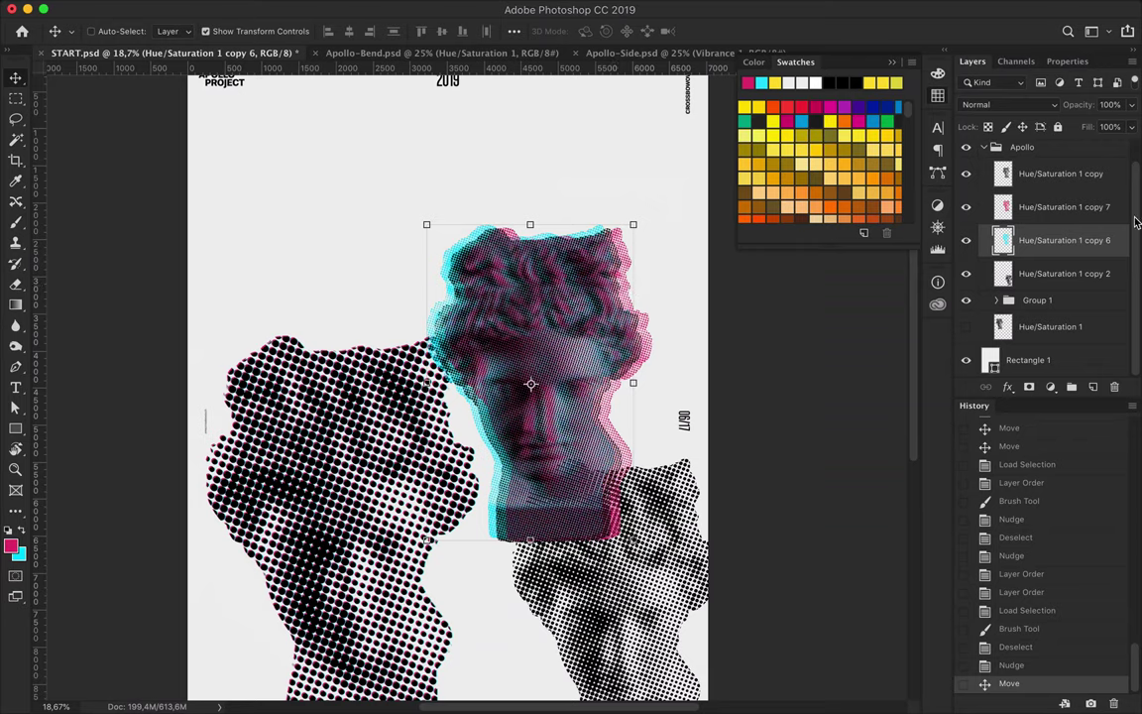
left_click(1041, 175, "shift")
key("ctrl+g")
- Move the grouped head up, scale it to 120%, and shift it down the poster
left_click_drag(566, 389, 566, 224)
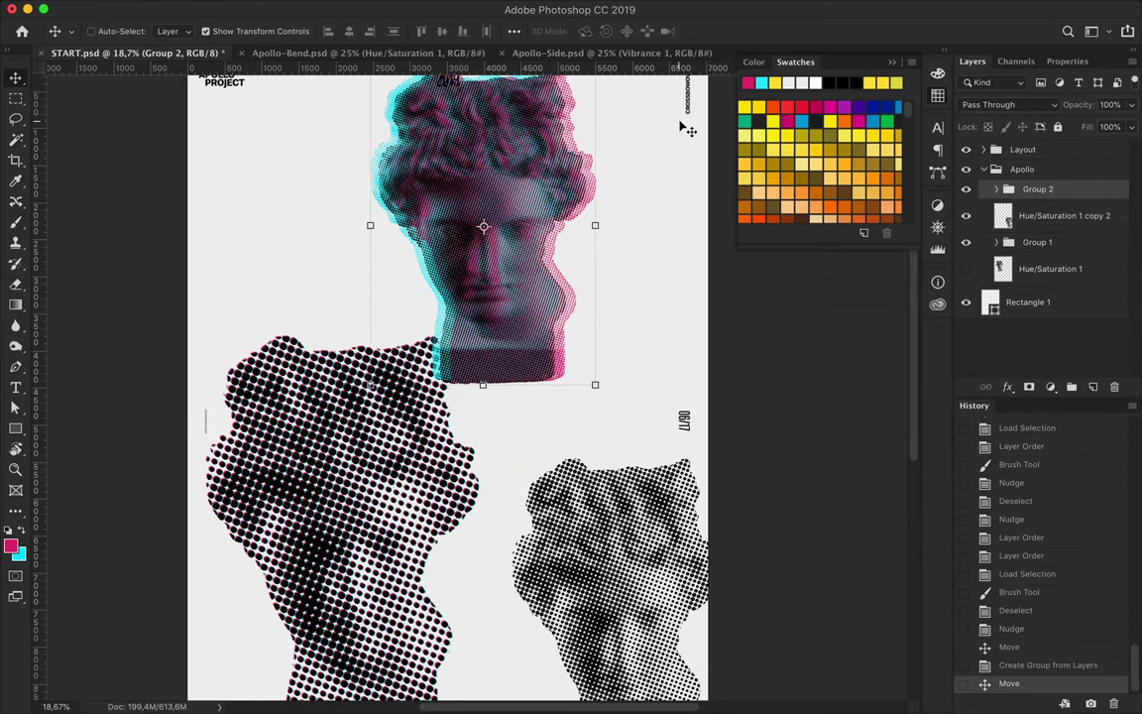
scroll(582, 365, "down", 1)
key("ctrl+t")
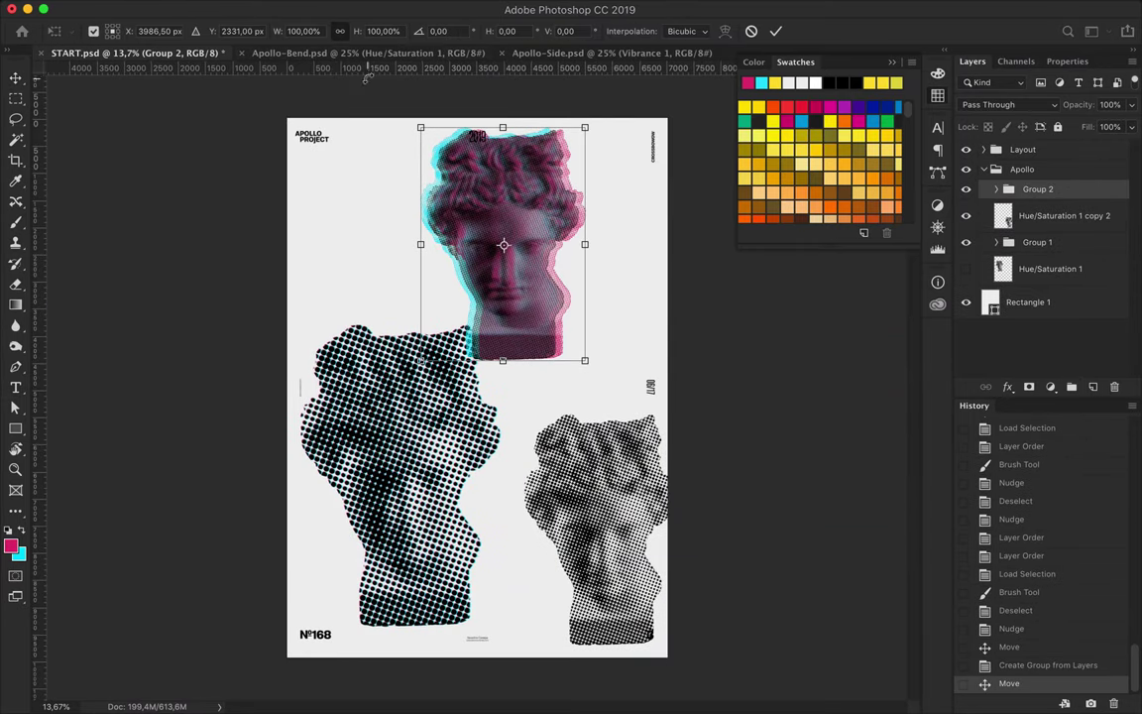
double_click(302, 30)
type("120")
left_click_drag(450, 150, 477, 268)
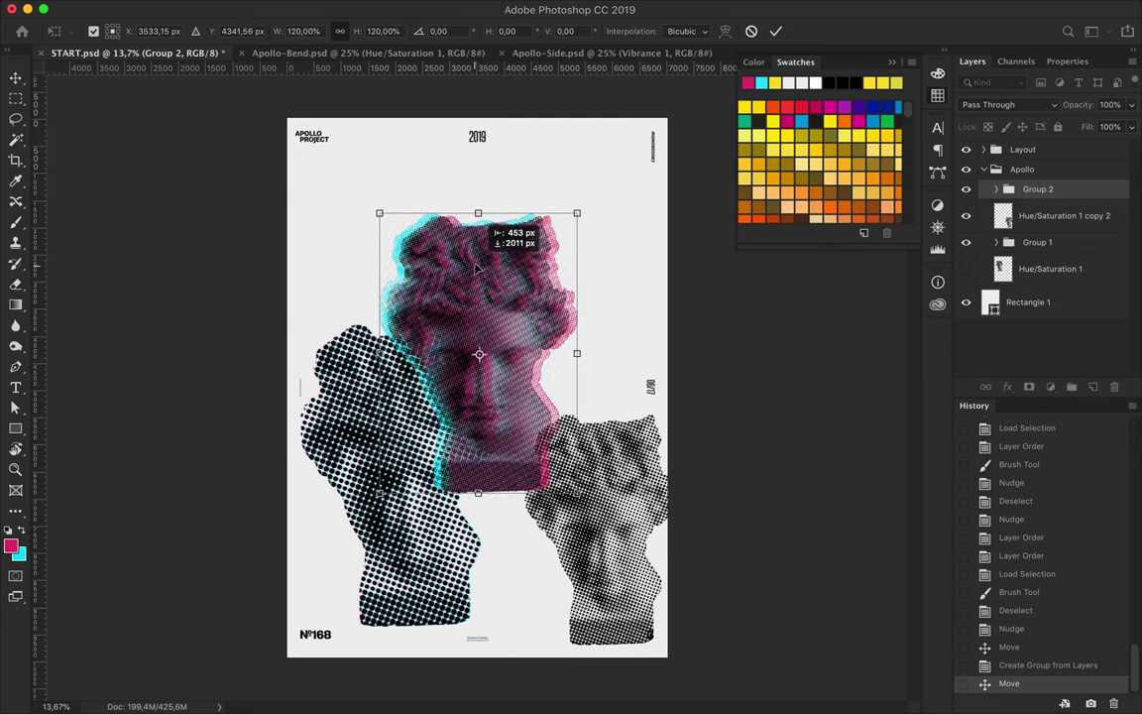
right_click(542, 415)
key("Escape")
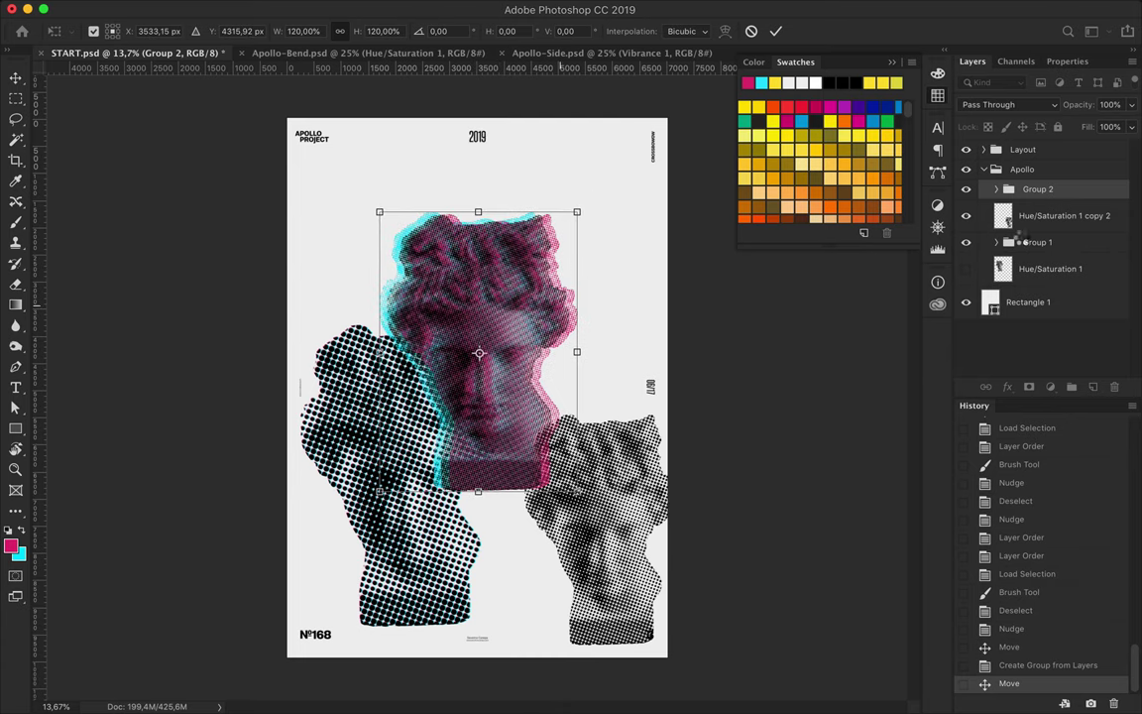
- Enlarge the left halftone statue group to about 179% and reposition it
left_click(1079, 244)
key("t")
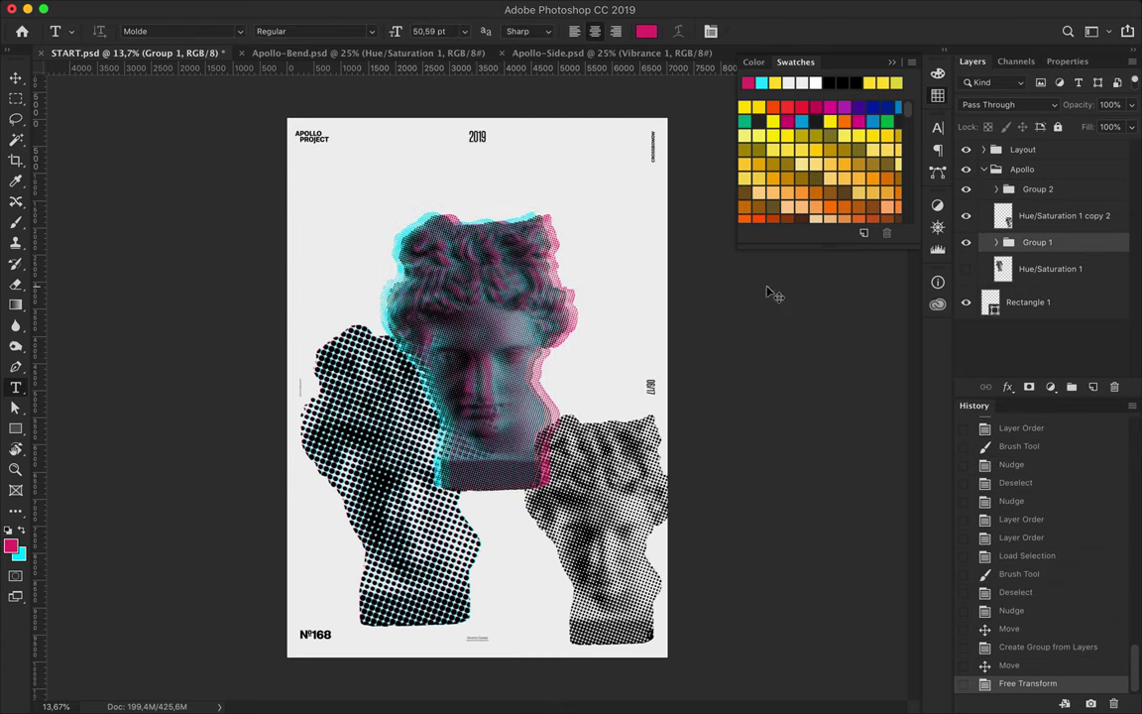
key("ctrl+t")
left_click_drag(392, 325, 400, 86)
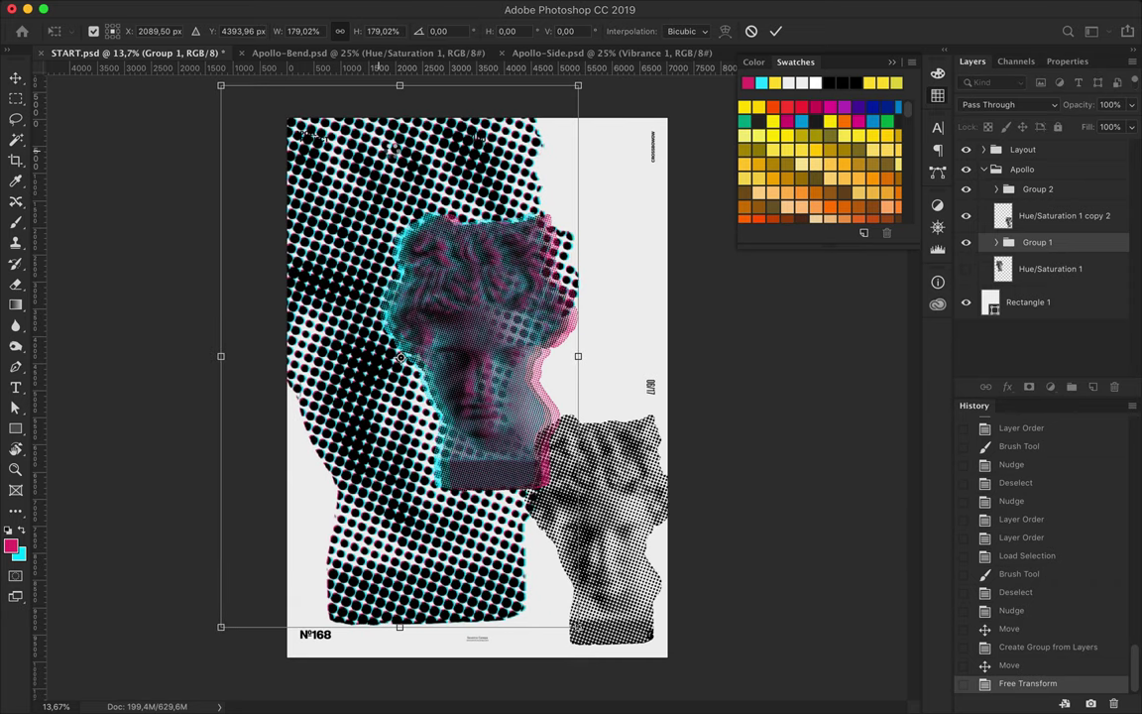
key("Return")
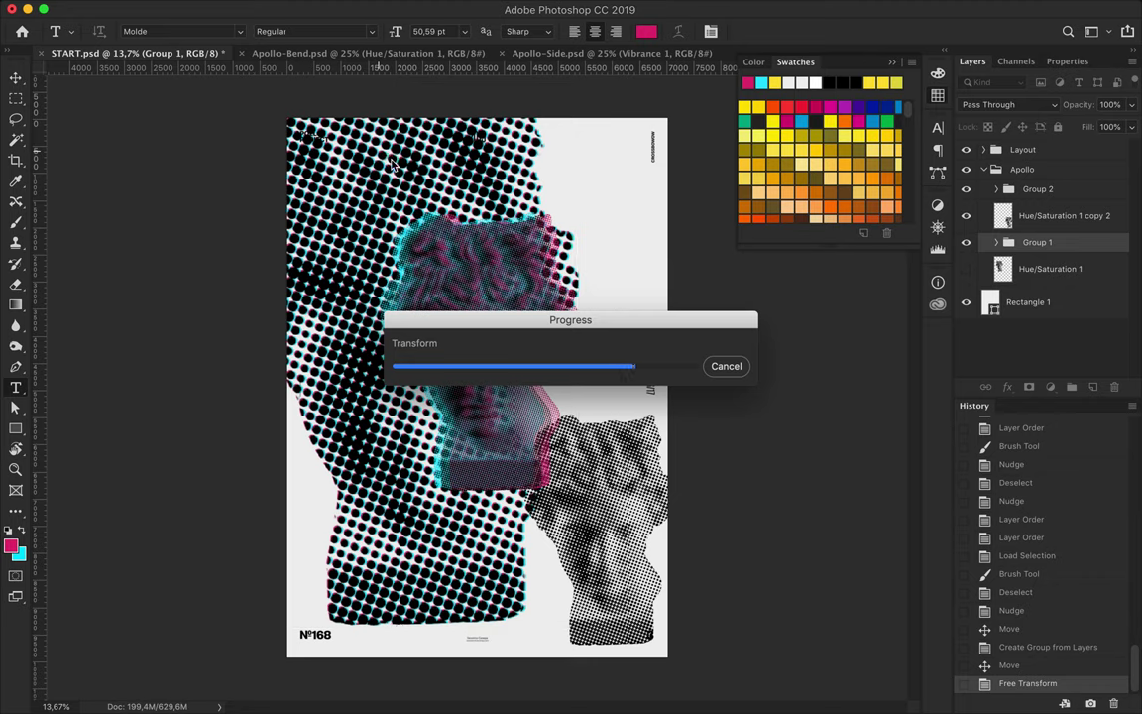
key("v")
left_click_drag(384, 422, 454, 342)
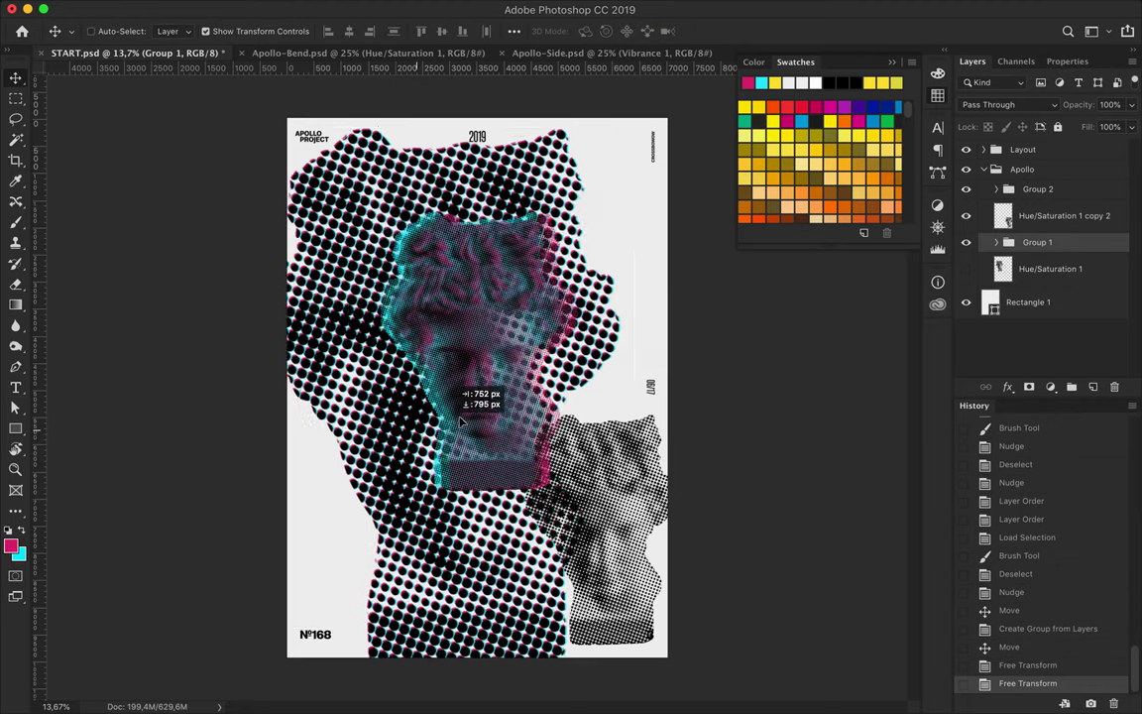
- Hide both halftone statues and scale the colour-split head group to roughly 200%
left_click(966, 242)
left_click(966, 215)
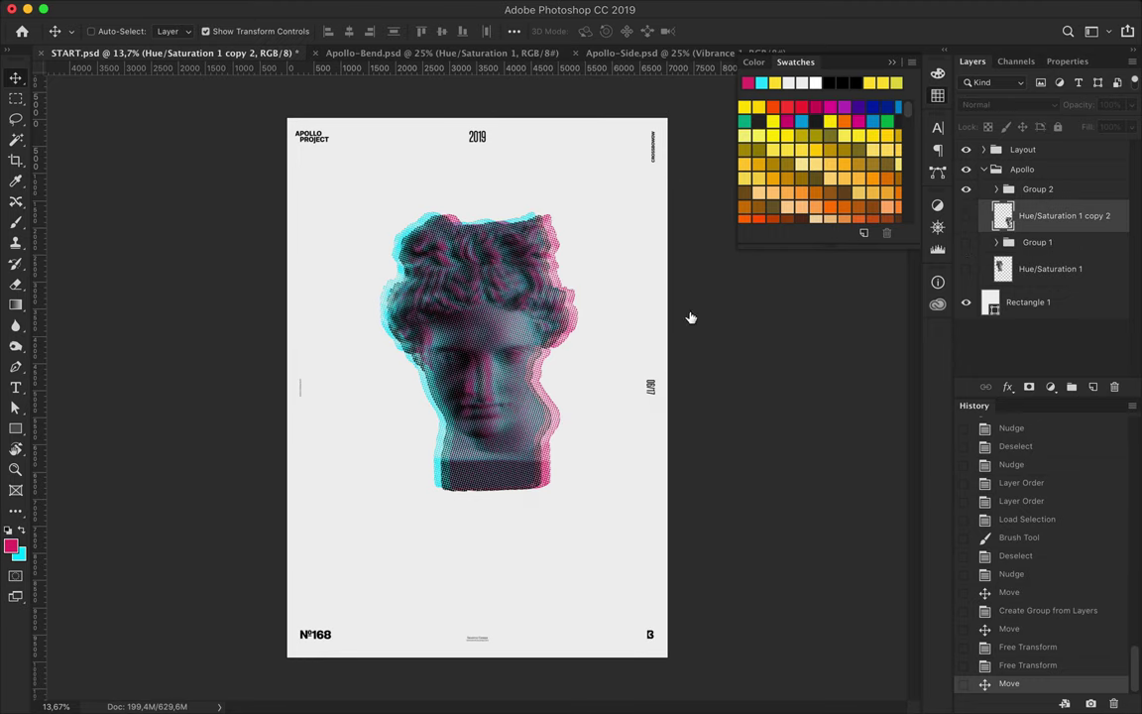
left_click(1037, 188)
key("ctrl+t")
left_click_drag(506, 492, 533, 570)
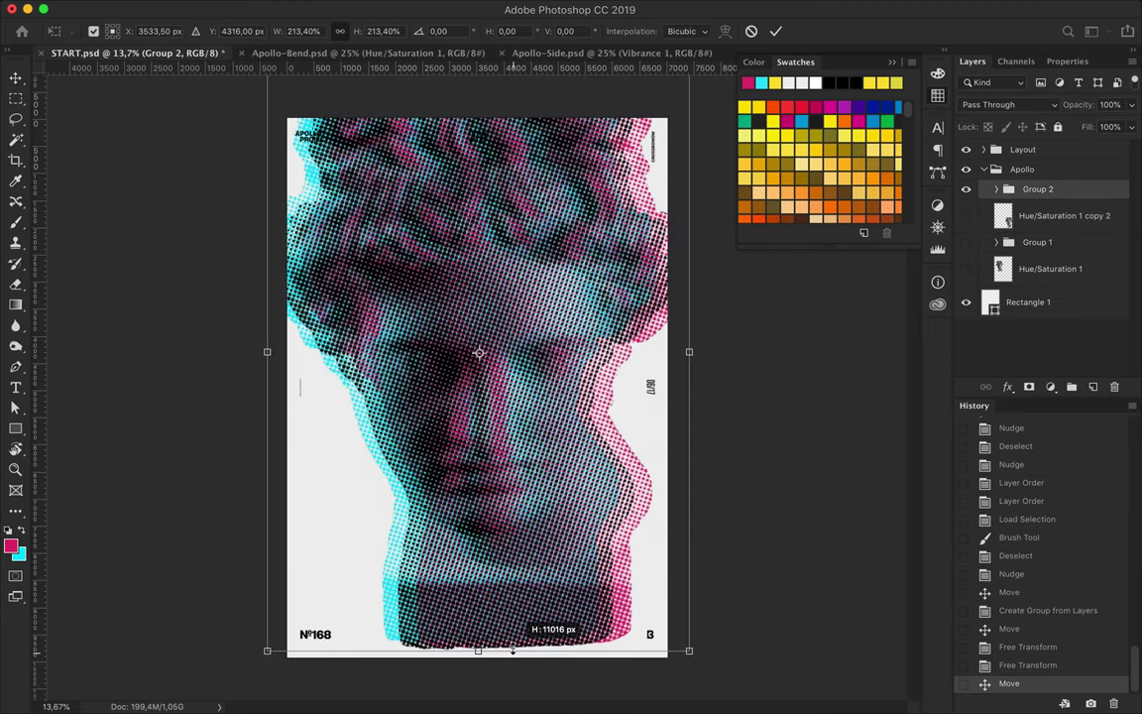
left_click_drag(532, 570, 528, 506)
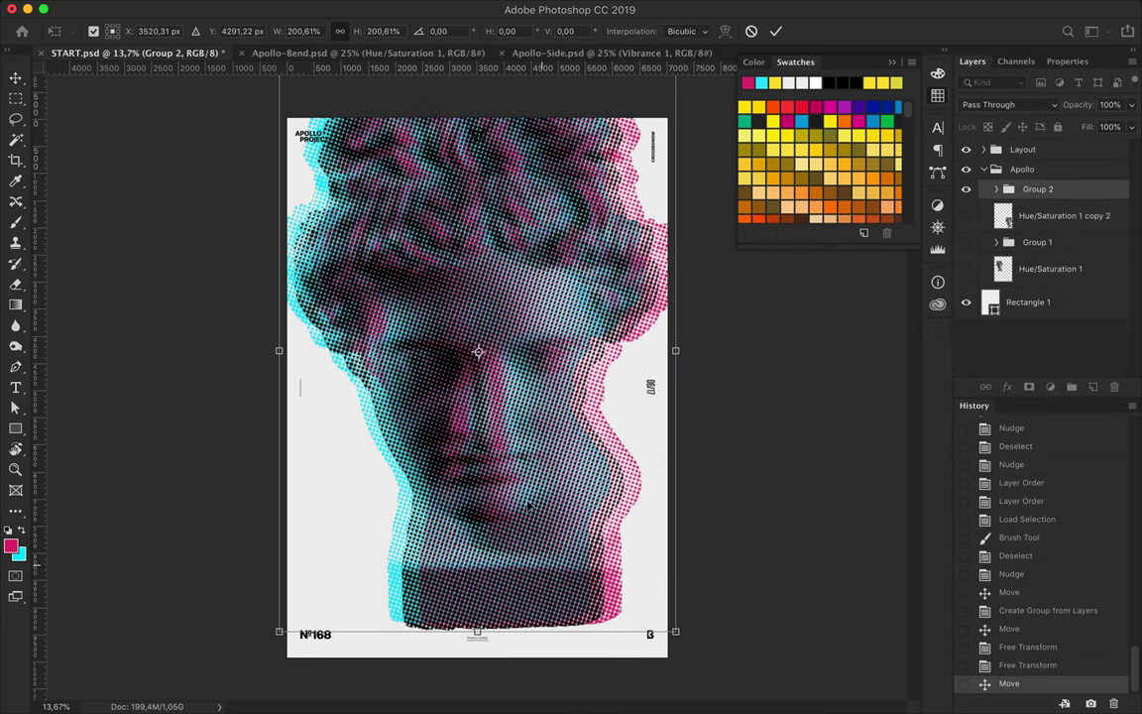
key("Return")
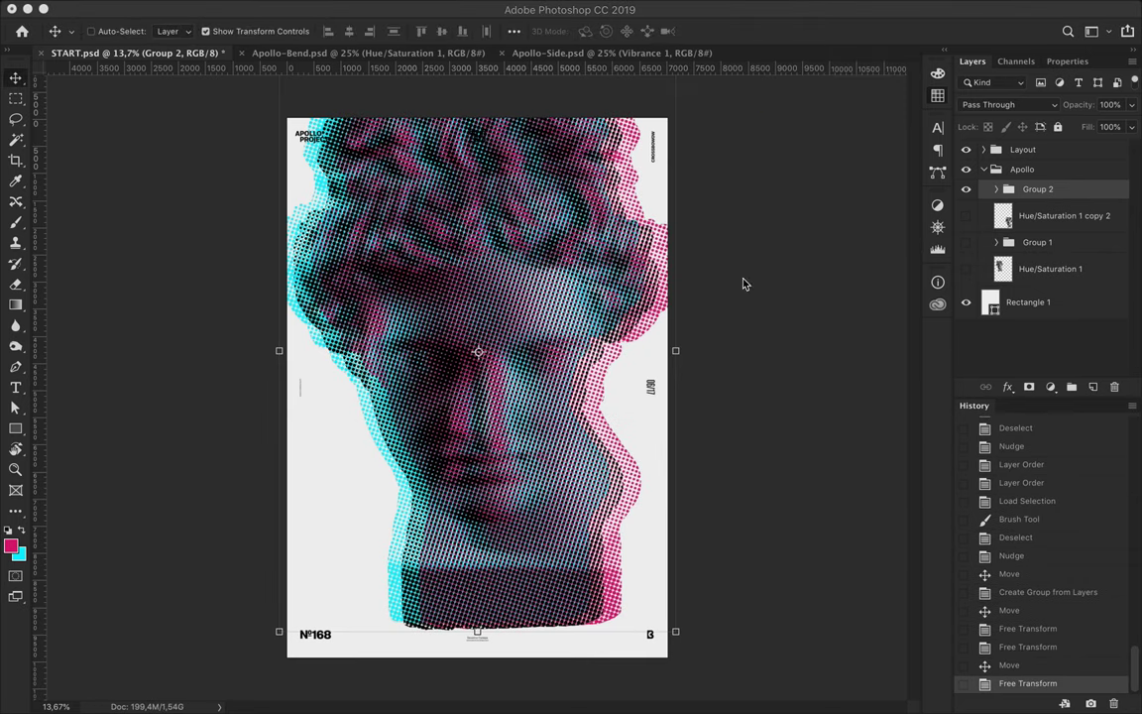
key("F6")
- Add LOOKING AT YOU text on the head, colour it yellow, and enlarge it
key("t")
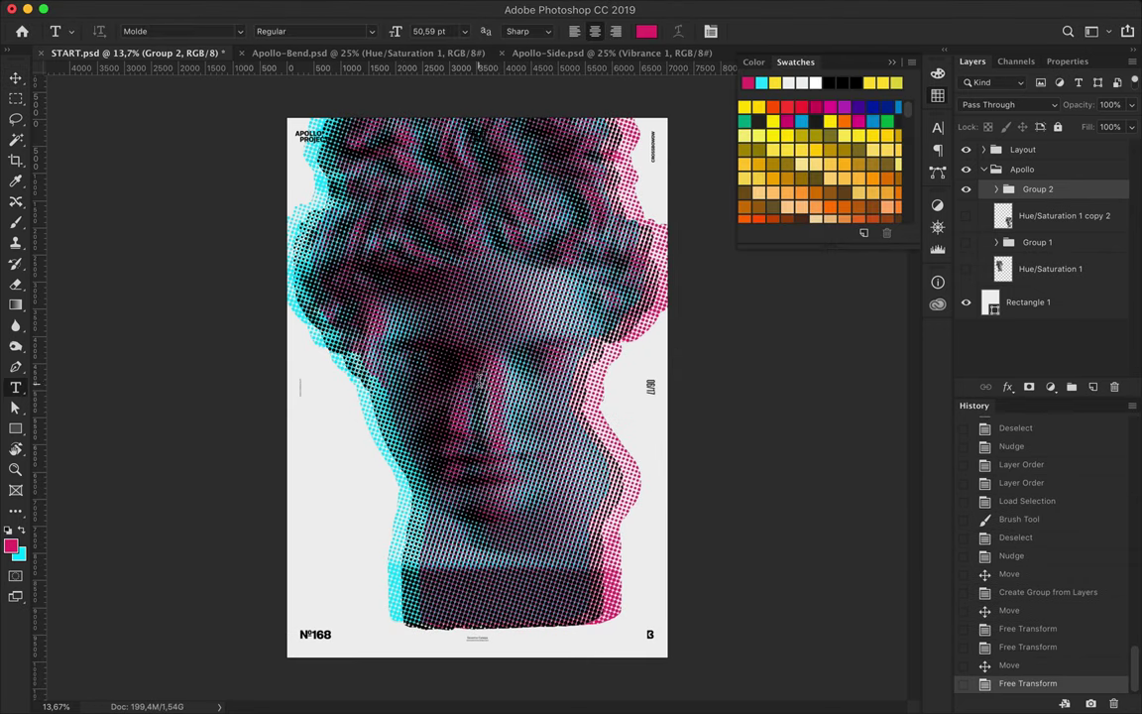
left_click(384, 283)
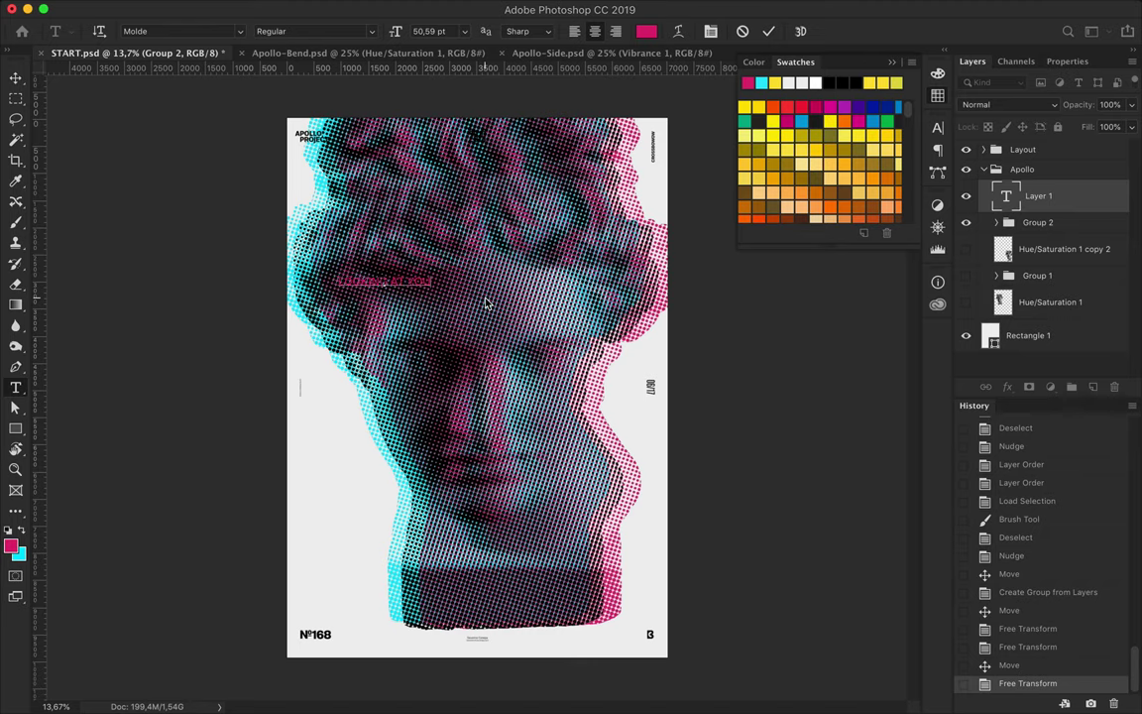
key("ctrl+Return")
key("v")
key("t")
left_click(646, 31)
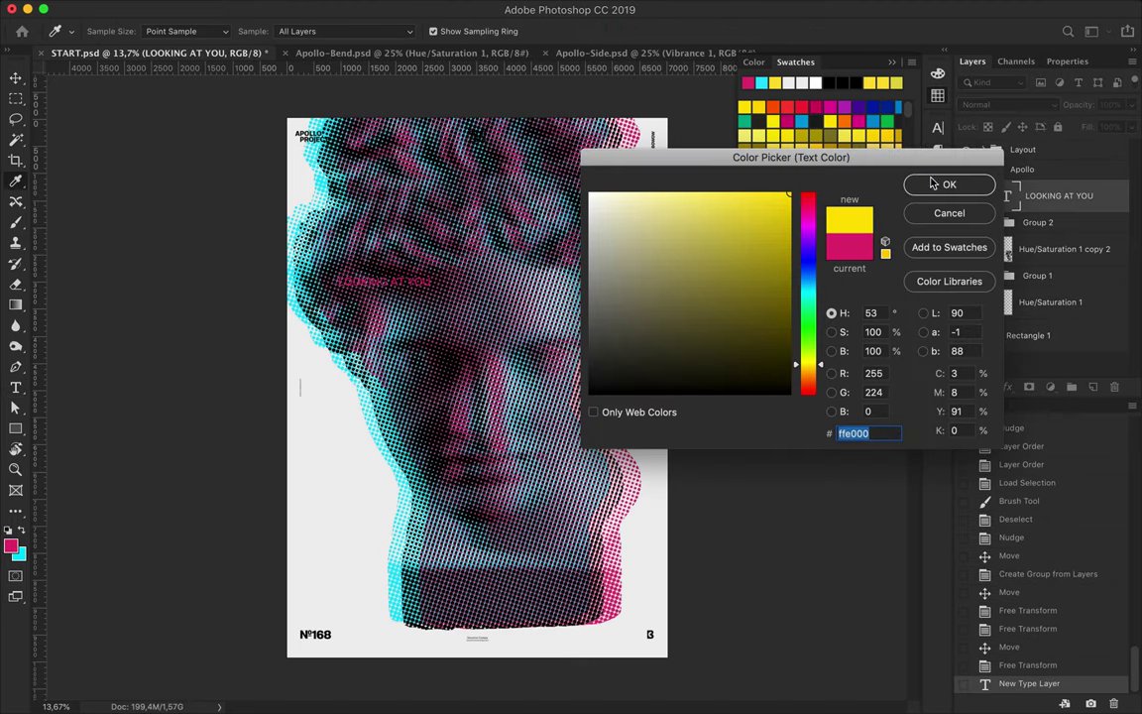
left_click(949, 186)
key("v")
key("ctrl+t")
left_click_drag(432, 275, 615, 260)
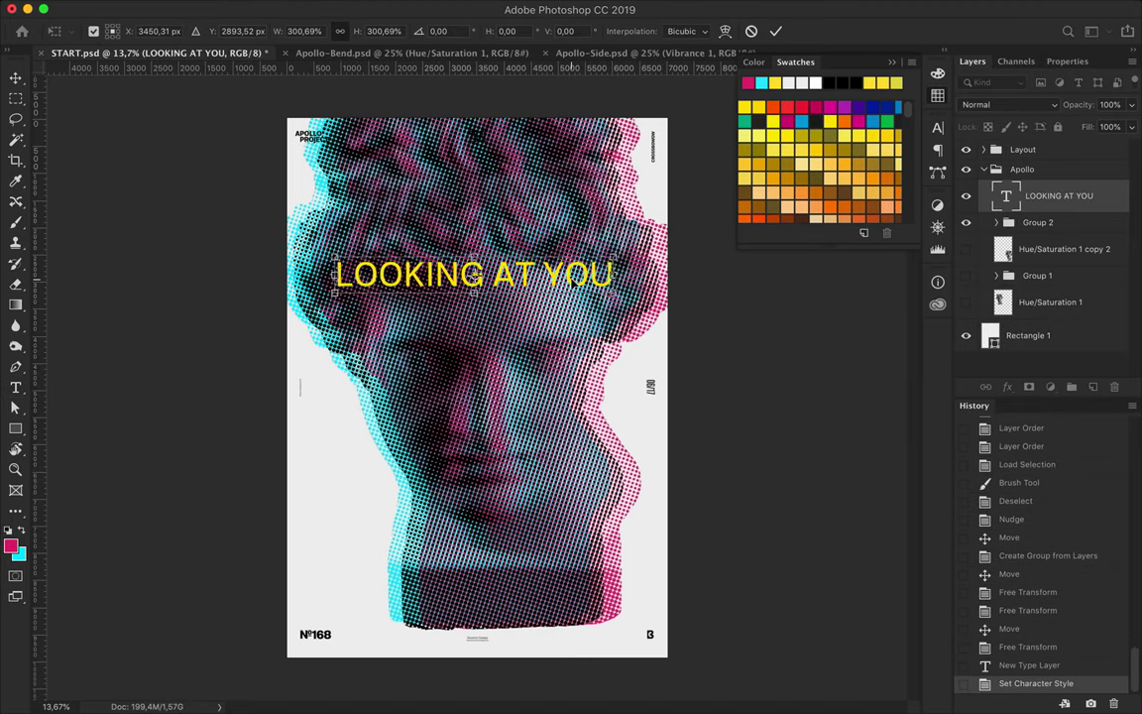
key("Return")
- Set the title to Semibold, trim it to LOOKING, and move it up-left
key("t")
left_click(317, 30)
left_click(351, 89)
left_click(357, 31)
left_click(297, 119)
key("BackSpace")
mouse_move(617, 276)
left_mouse_down()
mouse_move(491, 275)
mouse_move(473, 256)
mouse_move(466, 302)
mouse_move(485, 369)
mouse_move(429, 433)
left_mouse_up()
key("ctrl+Return")
key("v")
- Turn duplicates of LOOKING into separate AT and YOU text layers
double_click(466, 303)
type("AT YOU")
double_click(488, 308)
key("BackSpace")
key("ctrl+Return")
double_click(485, 370)
type("YOU")
key("ctrl+Return")
- Make a #8 layer from a copy of AT, arrange AT and #8, and duplicate LOOKING above itself
left_click(466, 313, "ctrl")
mouse_move(466, 313)
left_mouse_down()
mouse_move(552, 317)
mouse_move(557, 470)
left_mouse_up()
double_click(556, 470)
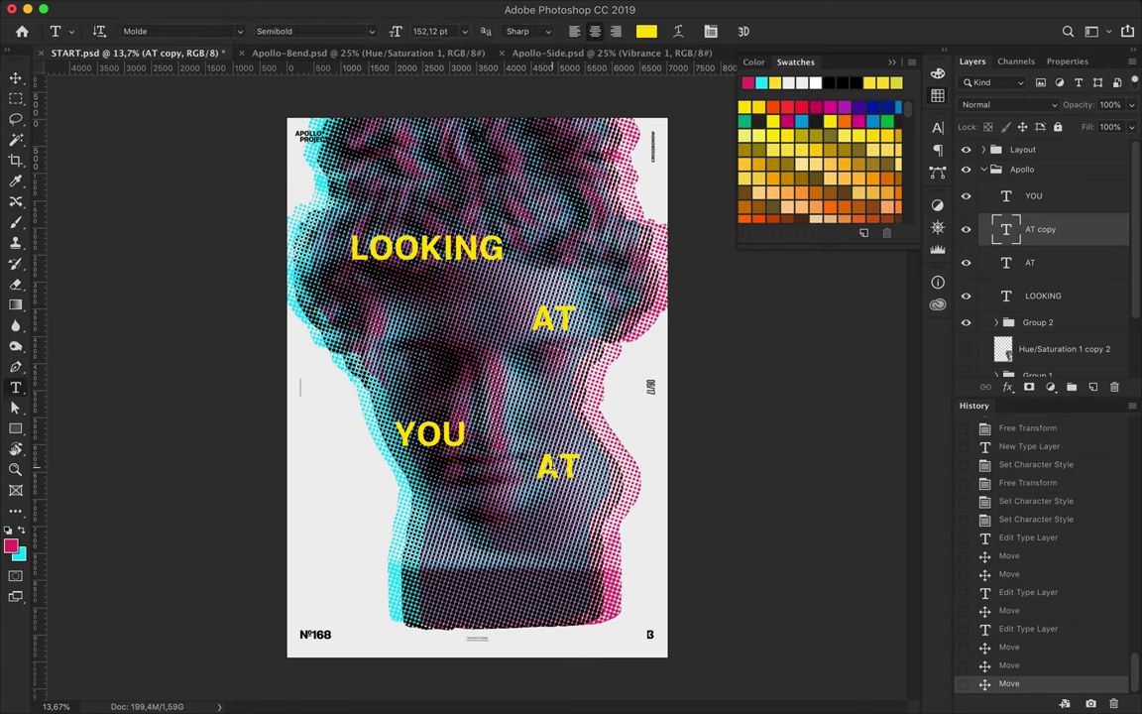
type("8")
key("ctrl+Return")
mouse_move(573, 480)
left_mouse_down()
mouse_move(585, 516)
mouse_move(560, 545)
left_mouse_up()
left_click_drag(562, 310, 587, 294)
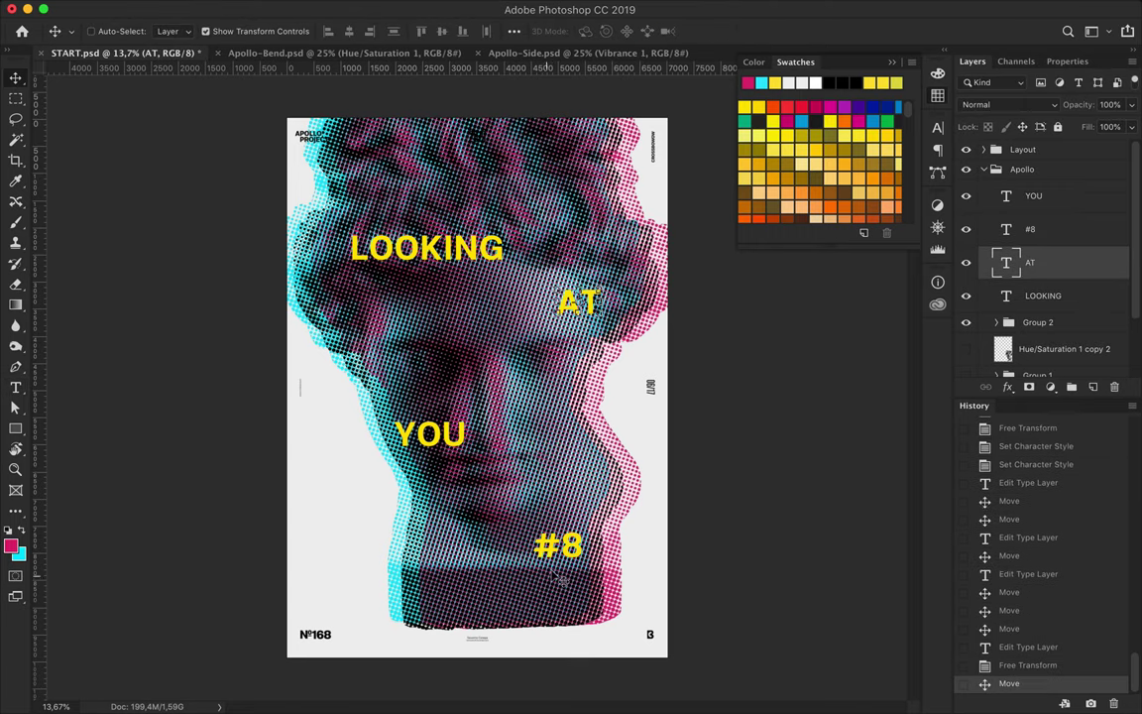
mouse_move(555, 540)
left_mouse_down()
mouse_move(513, 545)
mouse_move(513, 511)
left_mouse_up()
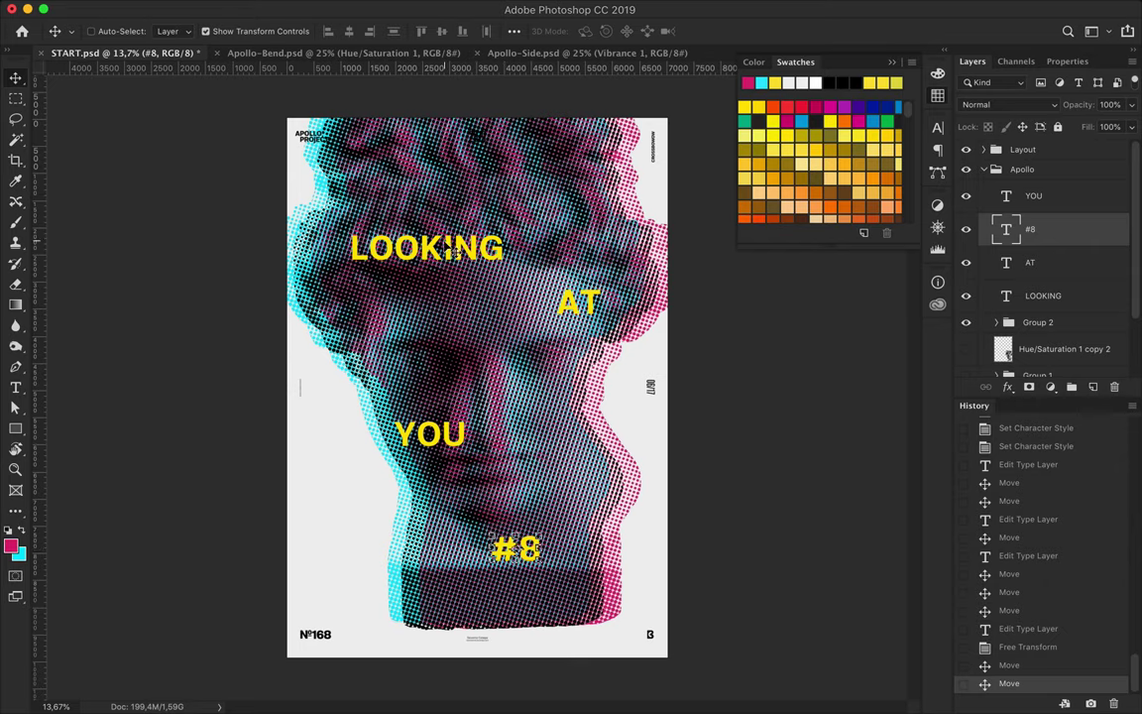
left_click_drag(448, 248, 488, 206)
- Retype the duplicated text as APOLLO and set it in a thin Compressed font style
double_click(488, 206)
type("APOLLO")
key("ctrl+Return")
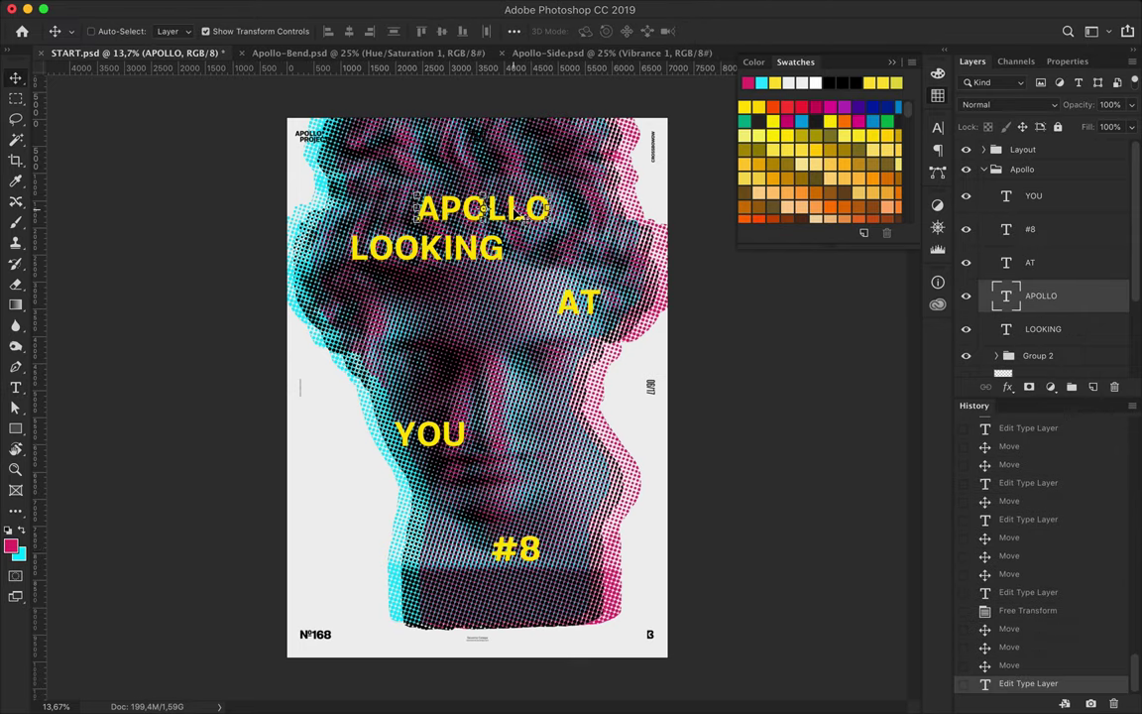
key("t")
left_click(267, 31)
scroll(327, 298, "down", 3)
left_click(297, 133)
left_click(277, 31)
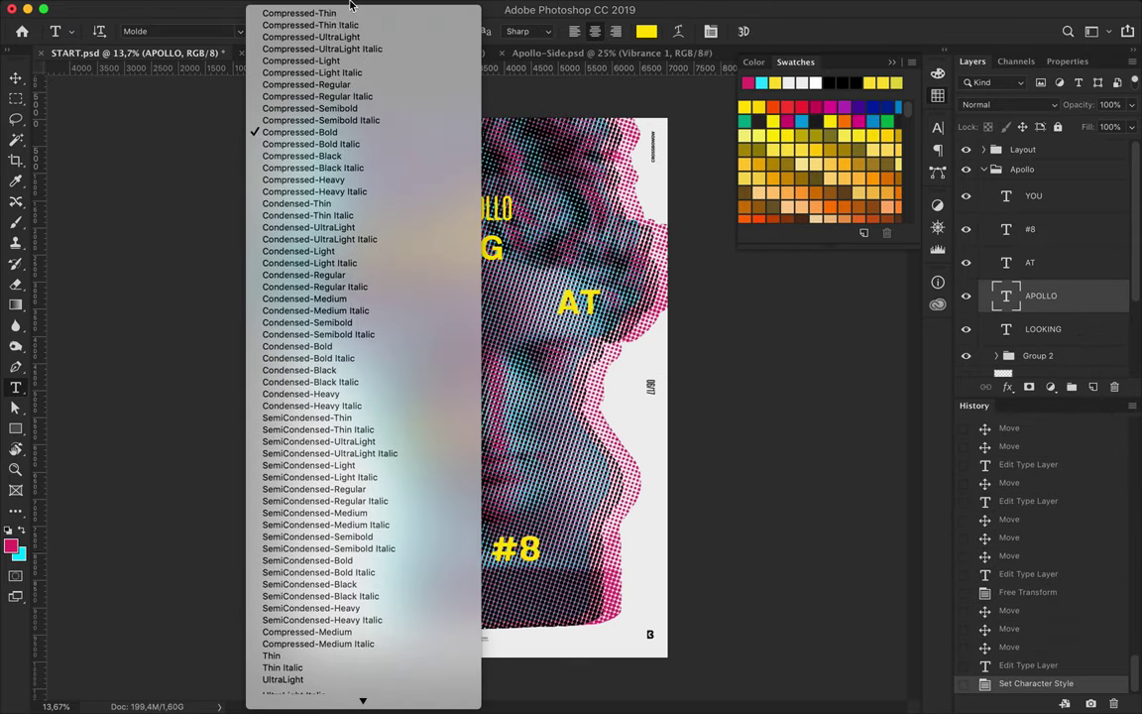
left_click(349, 12)
- Enlarge APOLLO across the top of the poster and centre it horizontally
key("v")
key("ctrl+t")
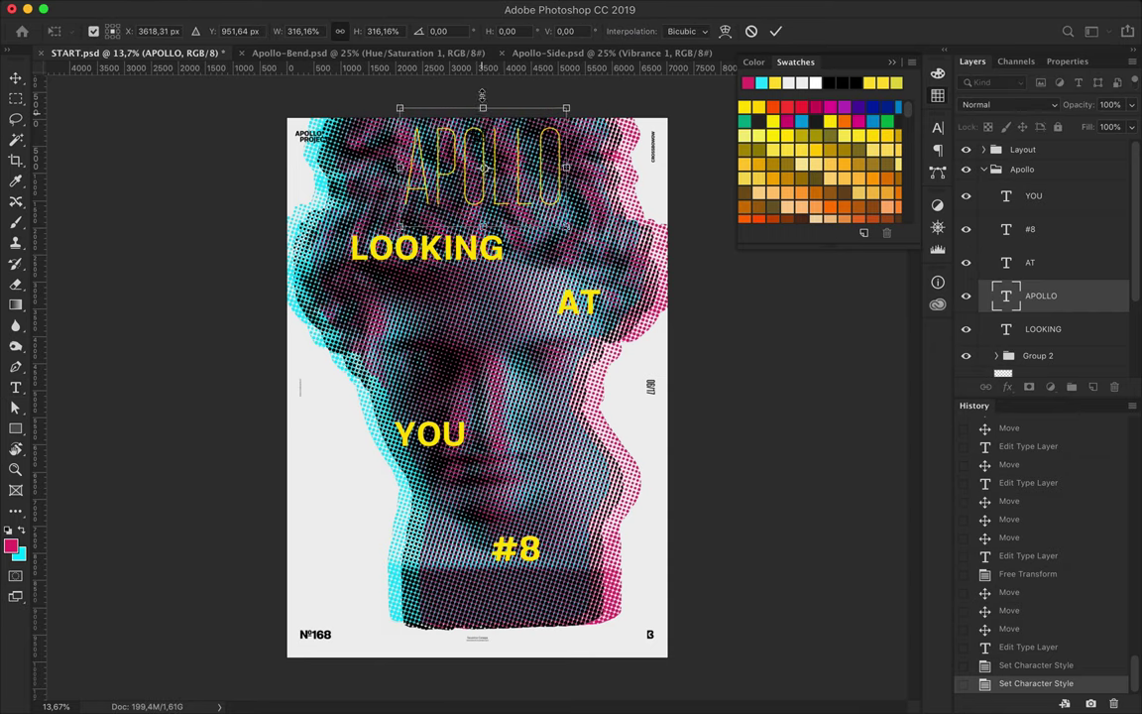
left_click_drag(482, 107, 482, 87)
key("Return")
left_click_drag(476, 149, 466, 147)
left_click(514, 31)
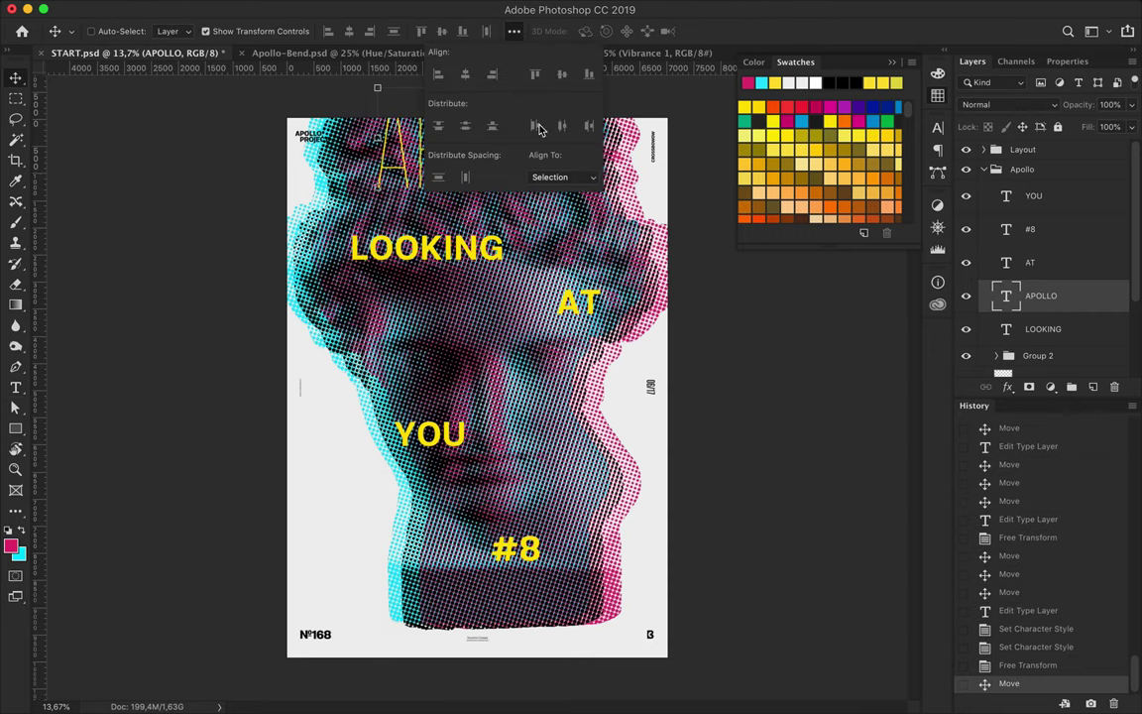
left_click(465, 74)
- Step APOLLO's font style down to a heavier weight
key("t")
left_click(328, 31)
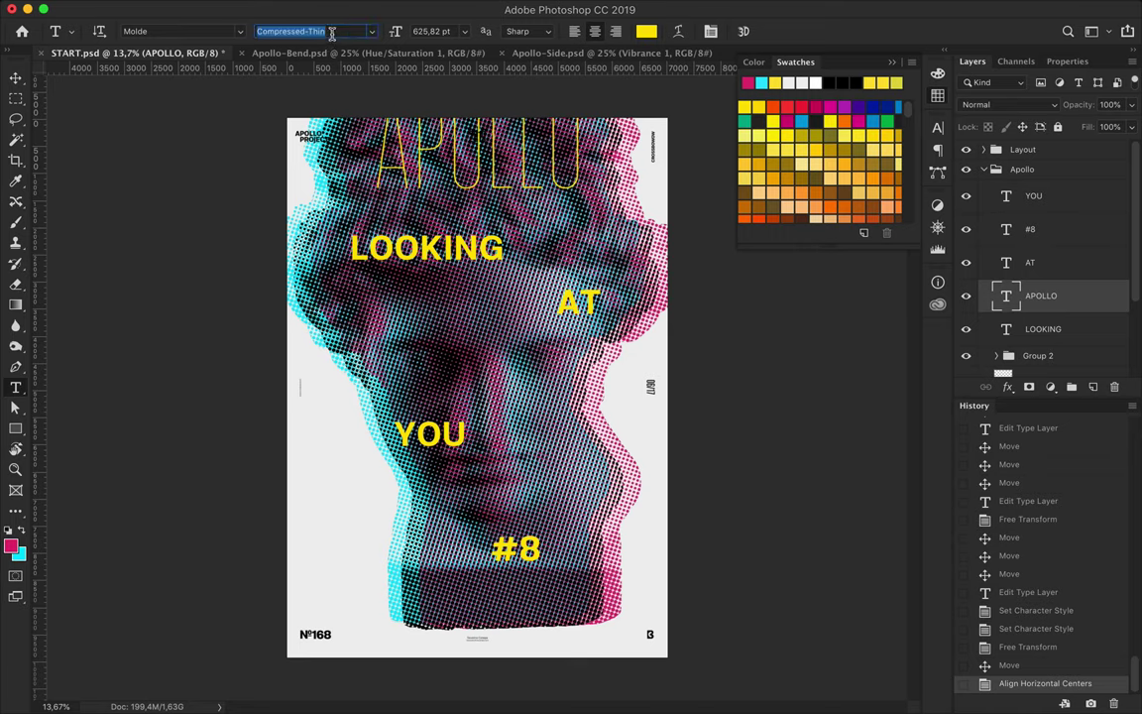
key("Down")
key("Down")
left_click(28, 87)
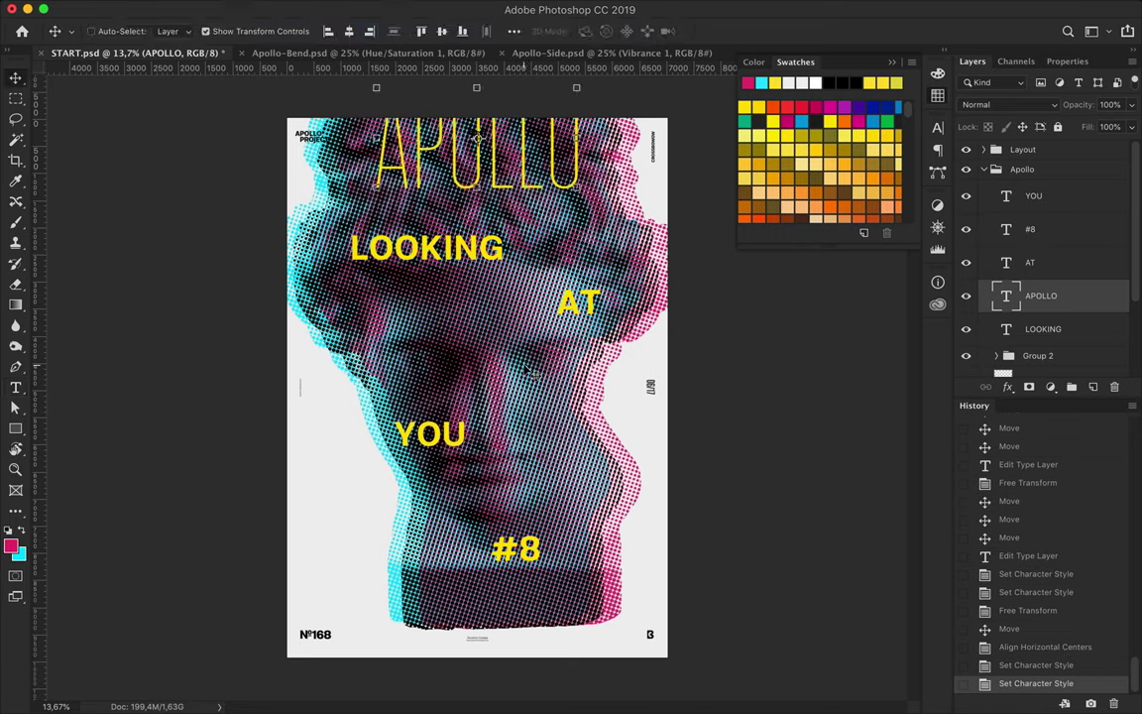
left_click(626, 429)
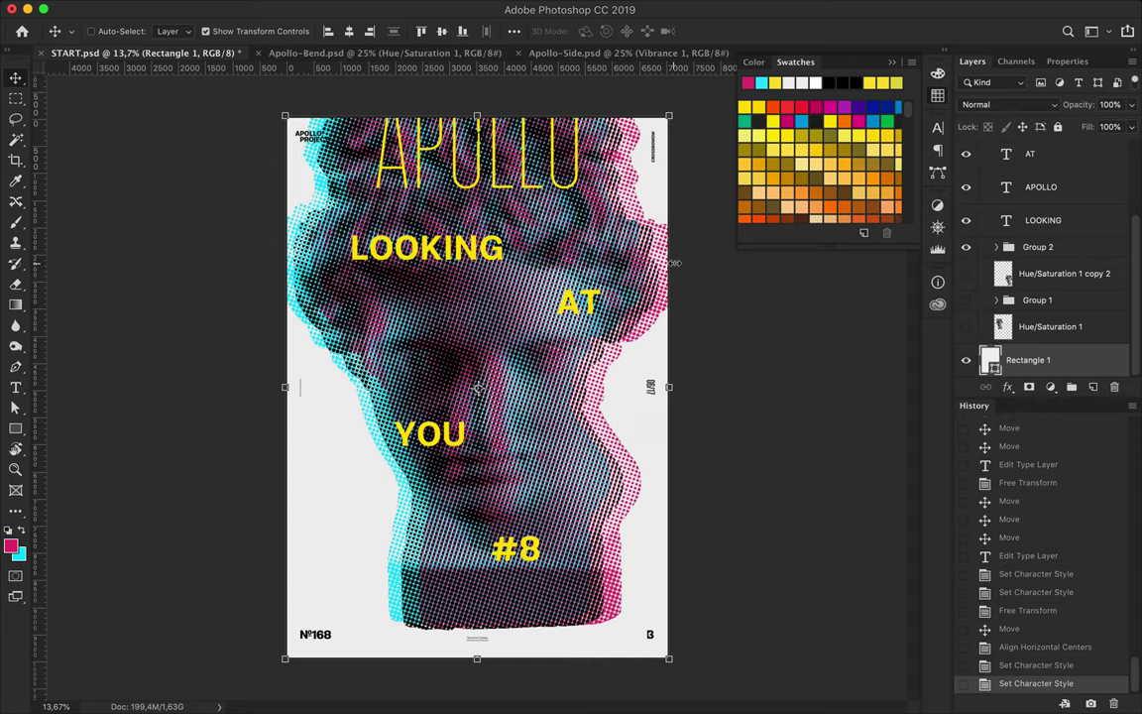
- Trace a four-point shard outline across the bust's eyes and make it a selection
left_click(476, 354)
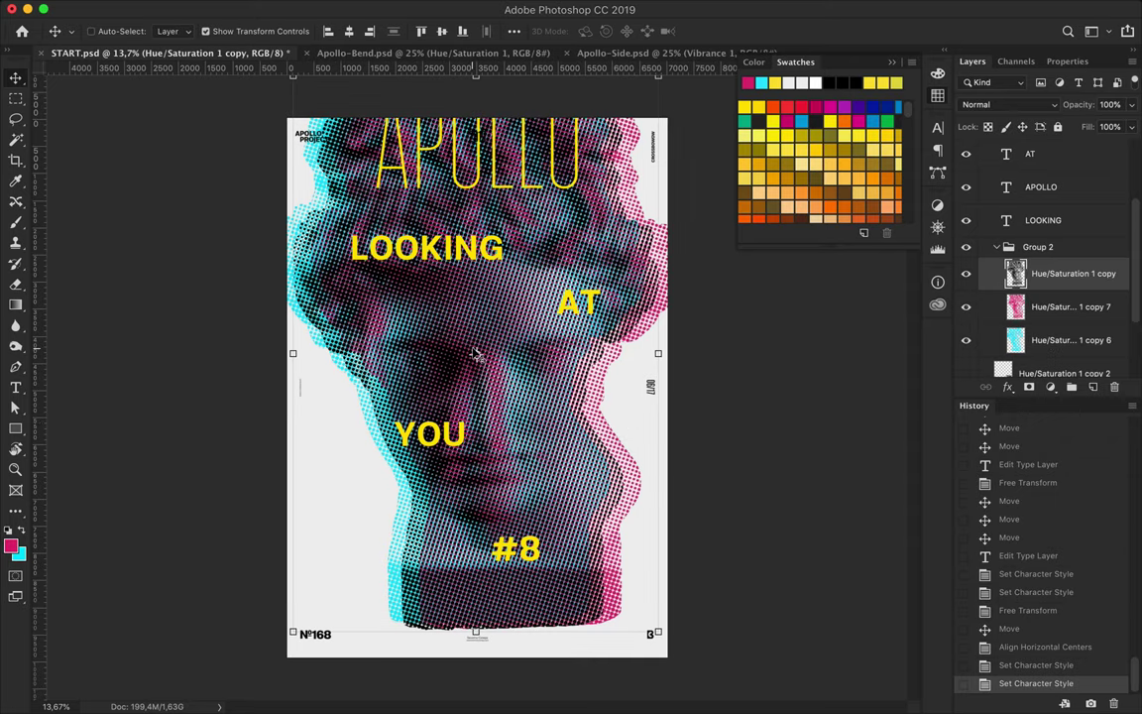
key("p")
left_click(489, 349)
left_click(615, 304)
left_click(630, 362)
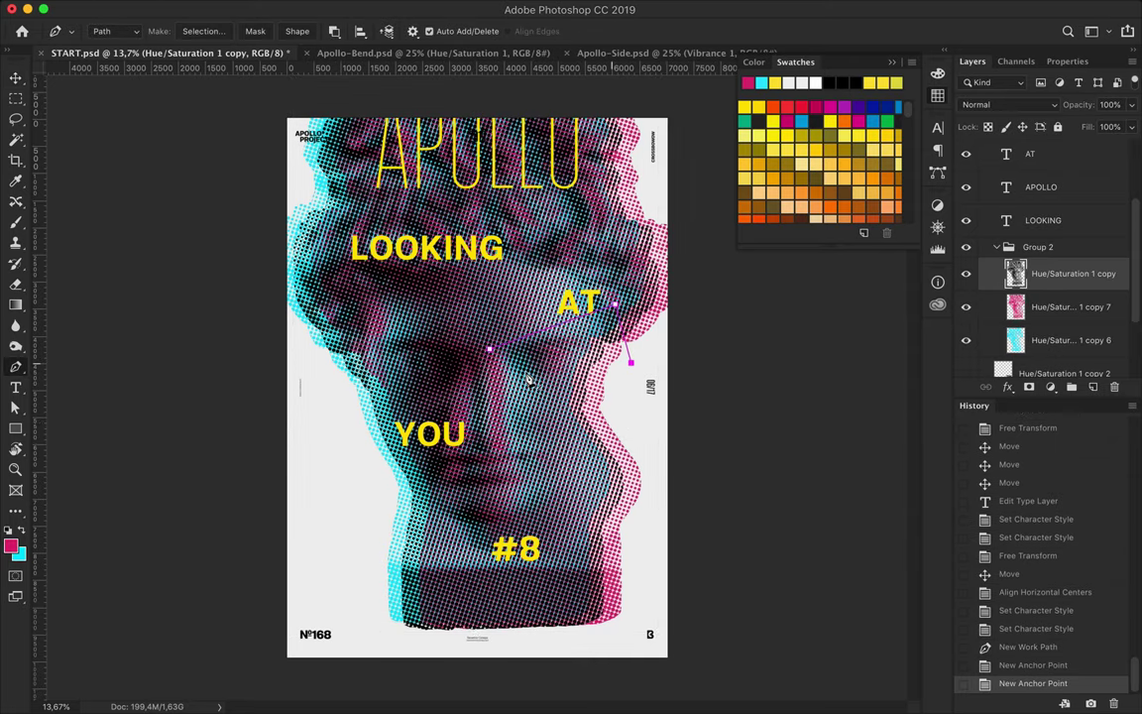
left_click(446, 397)
left_click(488, 349)
key("a")
left_click_drag(446, 397, 454, 373)
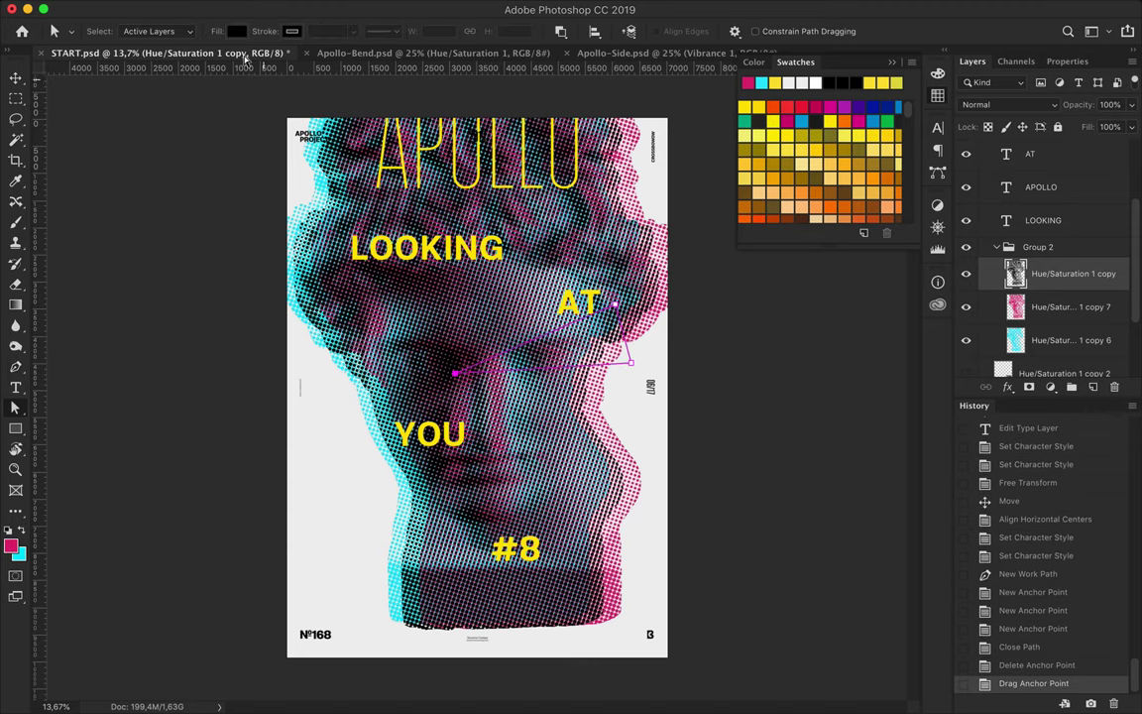
key("i")
key("ctrl+alt+Return")
left_click(616, 280)
- Paste the shard as a new layer, paint it yellow, and offset it right beneath the colour layers
key("ctrl+shift+i")
key("ctrl+v")
key("v")
mouse_move(457, 327)
left_mouse_down()
mouse_move(593, 335)
mouse_move(525, 342)
mouse_move(675, 433)
left_mouse_up()
left_click(1015, 273, "ctrl")
key("b")
key("v")
key("ctrl+d")
mouse_move(655, 367)
left_mouse_down()
mouse_move(561, 366)
mouse_move(674, 369)
left_mouse_up()
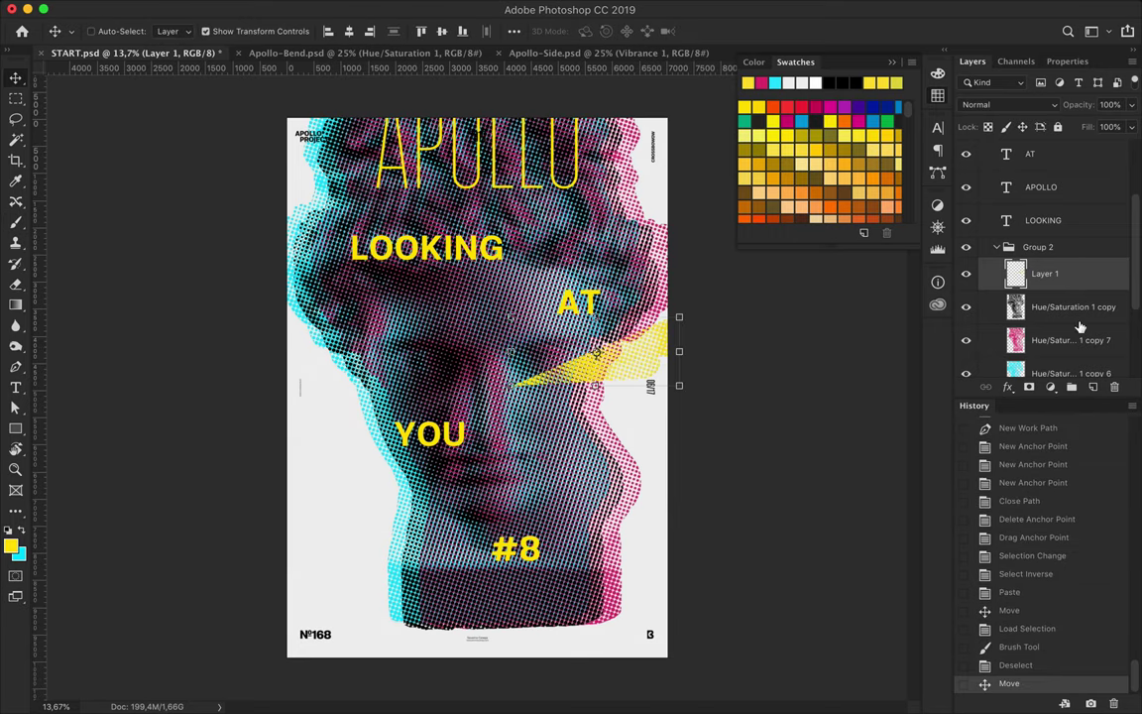
left_click_drag(1036, 274, 1036, 368)
mouse_move(551, 347)
left_mouse_down()
mouse_move(613, 376)
mouse_move(618, 361)
left_mouse_up()
- Outline a triangular shard on the bust's lower left and paste it as a new layer
left_click(417, 329, "ctrl")
key("p")
left_click(376, 315)
left_click(505, 634)
left_click(341, 629)
left_click(377, 315)
left_click(204, 31)
key("Return")
key("ctrl+shift+i")
key("ctrl+c")
key("ctrl+v")
- Paint the second shard yellow, send it two layers down, and nudge it into place on the left
key("b")
left_click_drag(387, 535, 305, 611)
key("ctrl+d")
key("v")
mouse_move(357, 543)
left_mouse_down()
mouse_move(414, 591)
mouse_move(407, 577)
left_mouse_up()
key("ctrl+bracketleft")
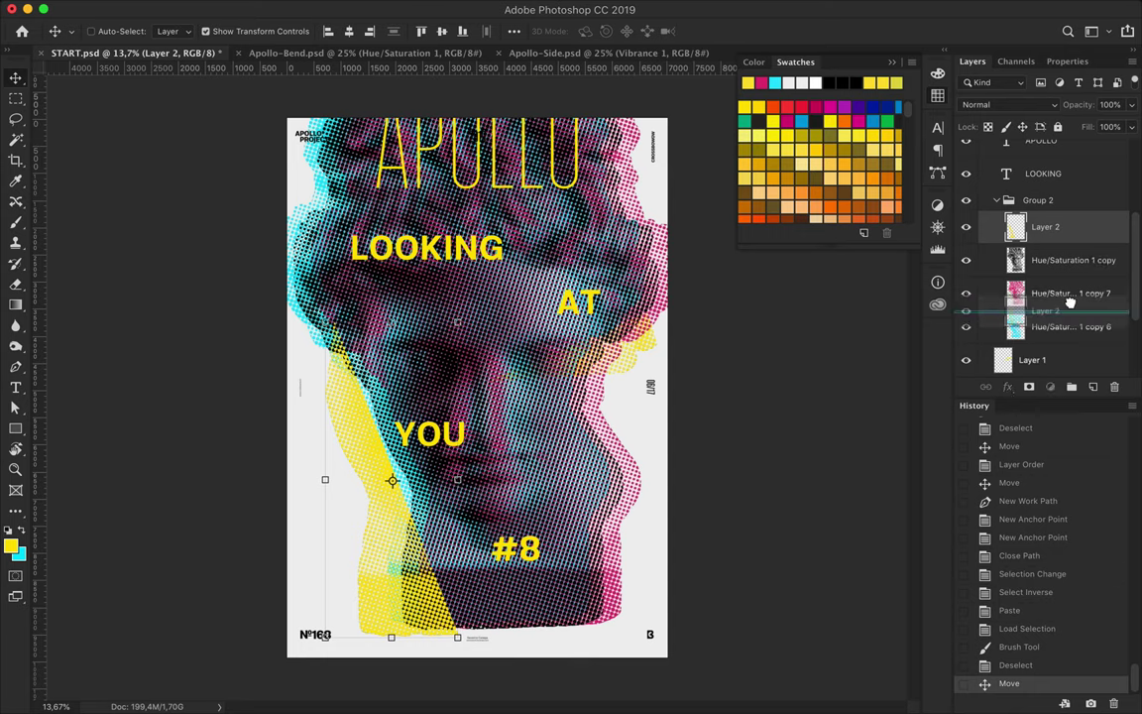
key("ctrl+bracketleft")
key("ctrl+bracketleft")
left_click_drag(355, 517, 389, 546)
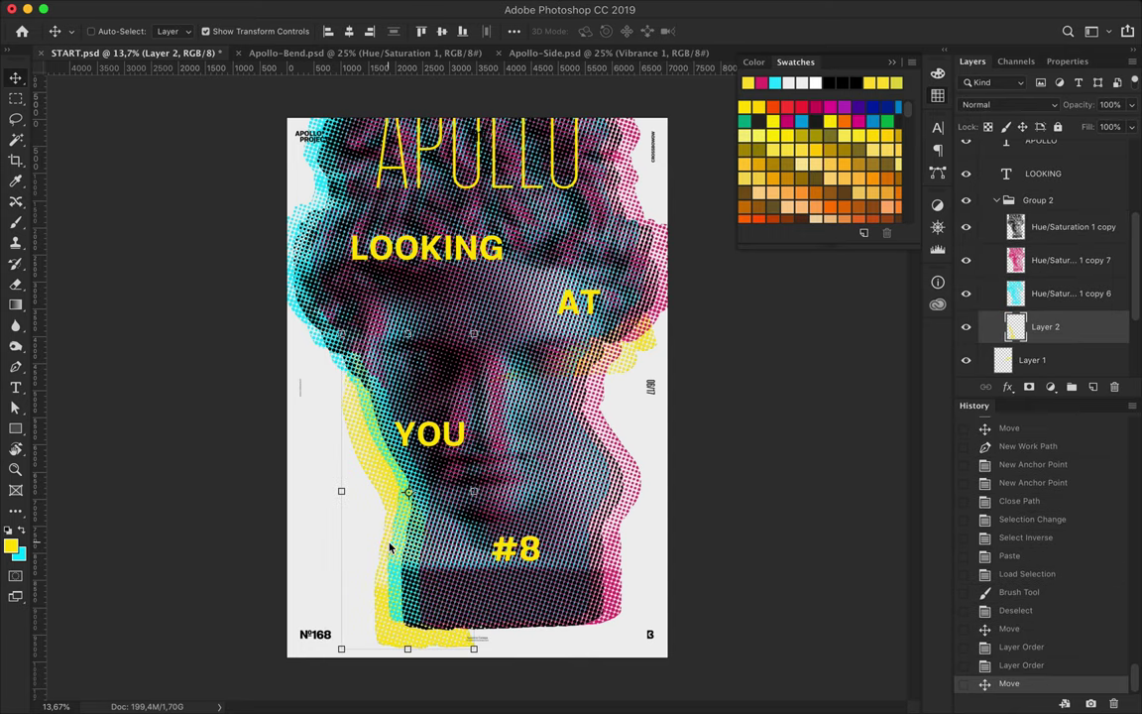
left_click(414, 235, "ctrl")
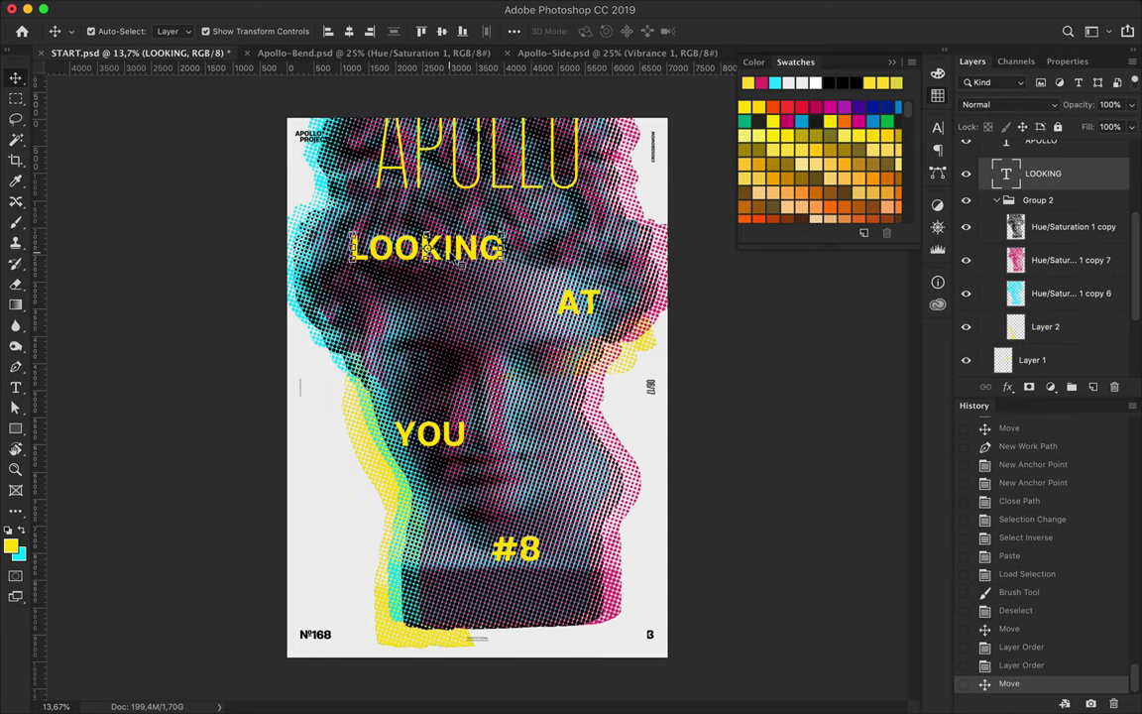
- Enlarge LOOKING to 172 pt and move it down beside AT
key("t")
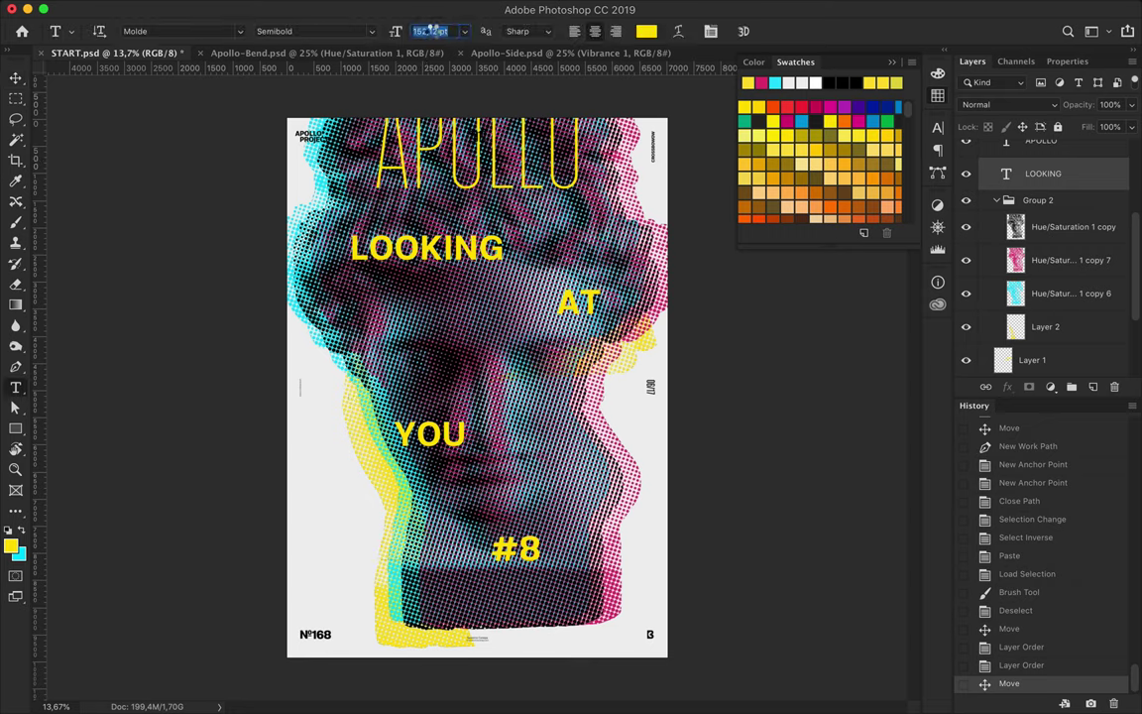
scroll(432, 31, "up", 10)
scroll(432, 32, "up", 10)
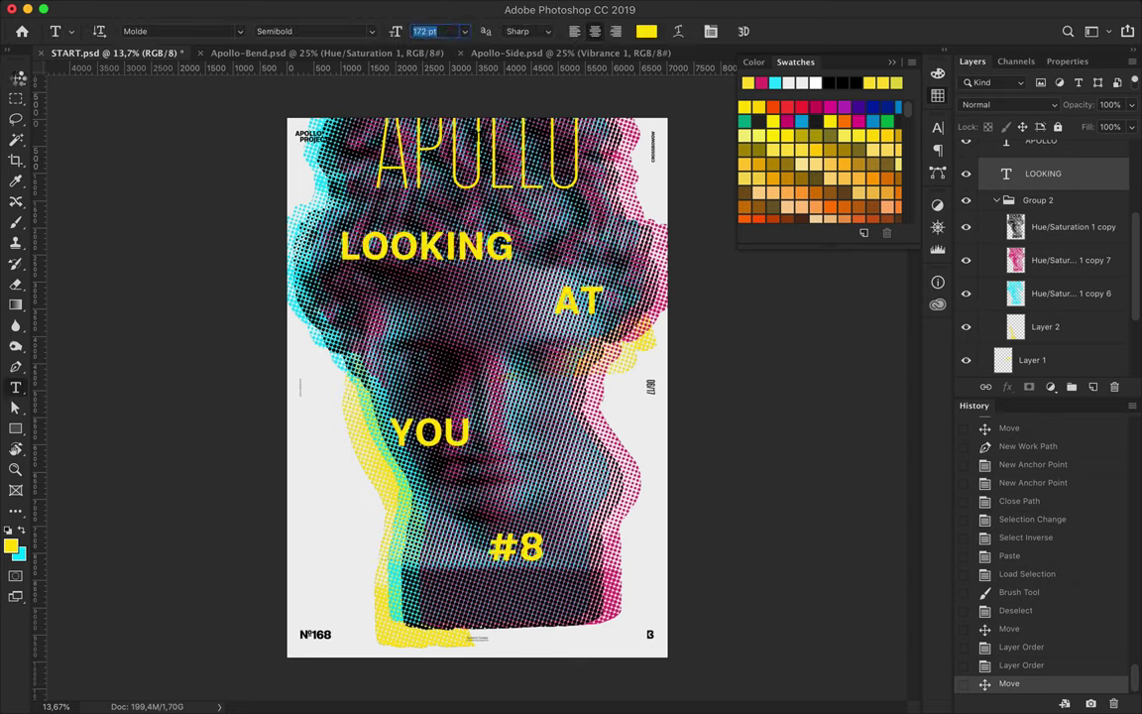
key("v")
left_click_drag(416, 226, 428, 300)
- Stack AT, YOU and #8 in a centred column beneath LOOKING
left_click(573, 306)
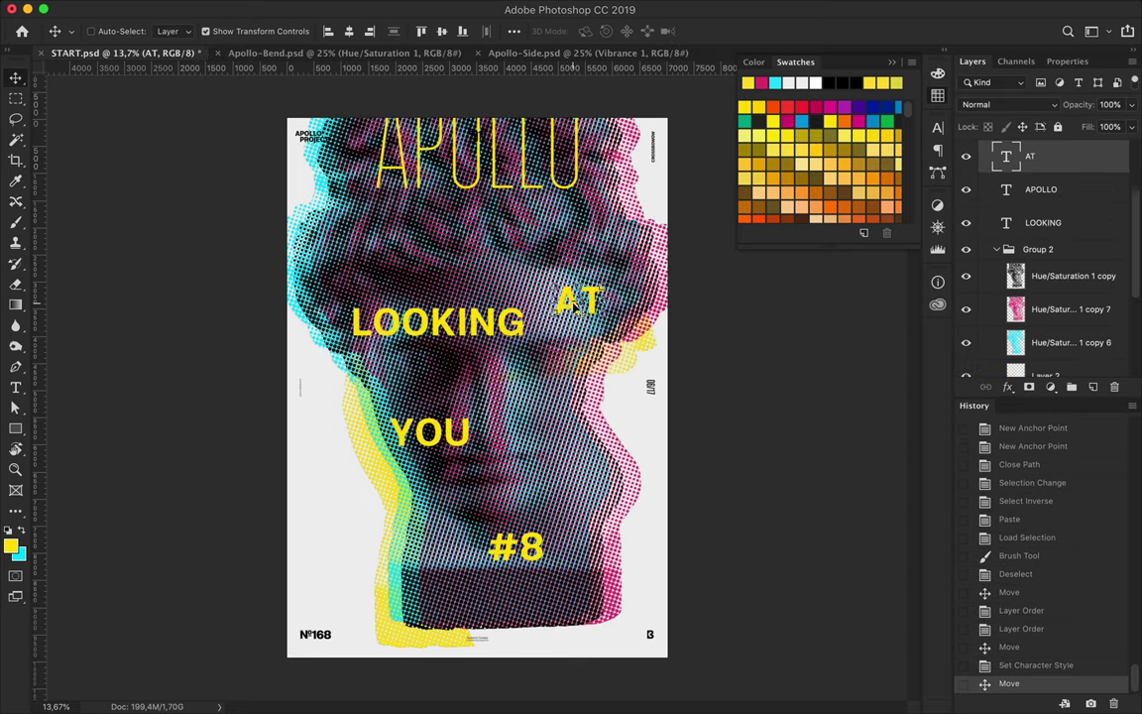
mouse_move(572, 306)
left_mouse_down()
mouse_move(527, 392)
mouse_move(493, 379)
left_mouse_up()
left_click_drag(516, 547, 543, 433)
left_click(519, 383)
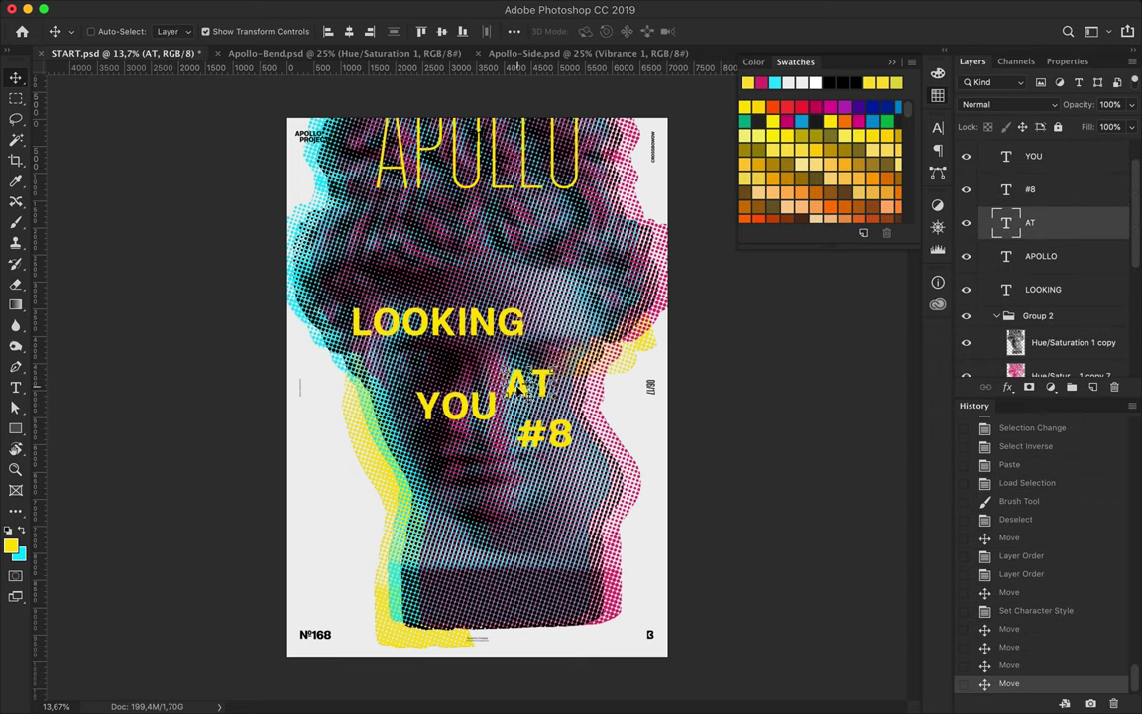
left_click_drag(520, 383, 480, 366)
left_click_drag(446, 322, 481, 322)
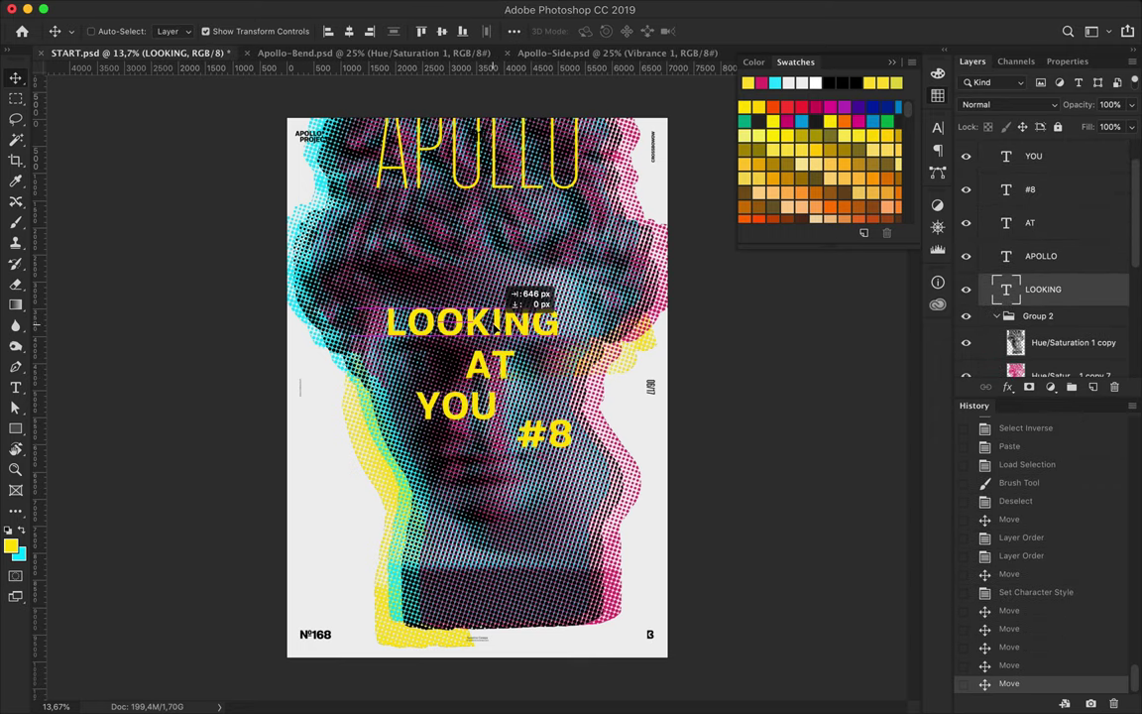
left_click(541, 436)
mouse_move(512, 465)
left_mouse_down()
mouse_move(493, 466)
mouse_move(530, 436)
mouse_move(492, 466)
left_mouse_up()
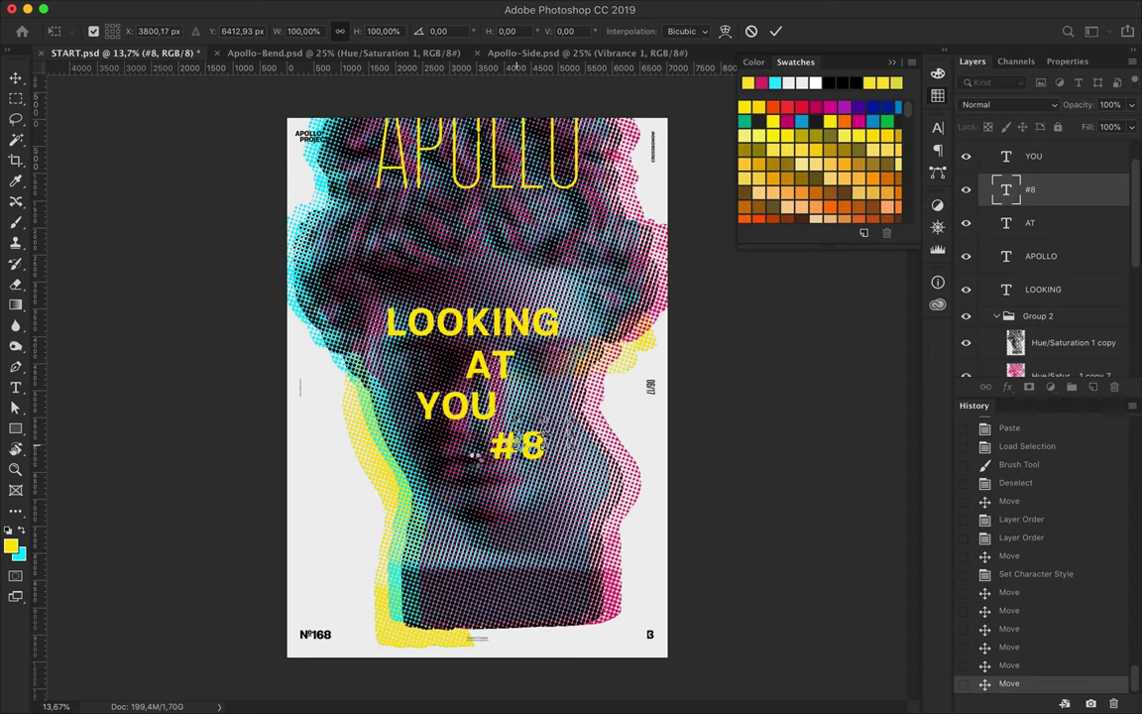
key("Return")
left_click_drag(509, 409, 499, 410)
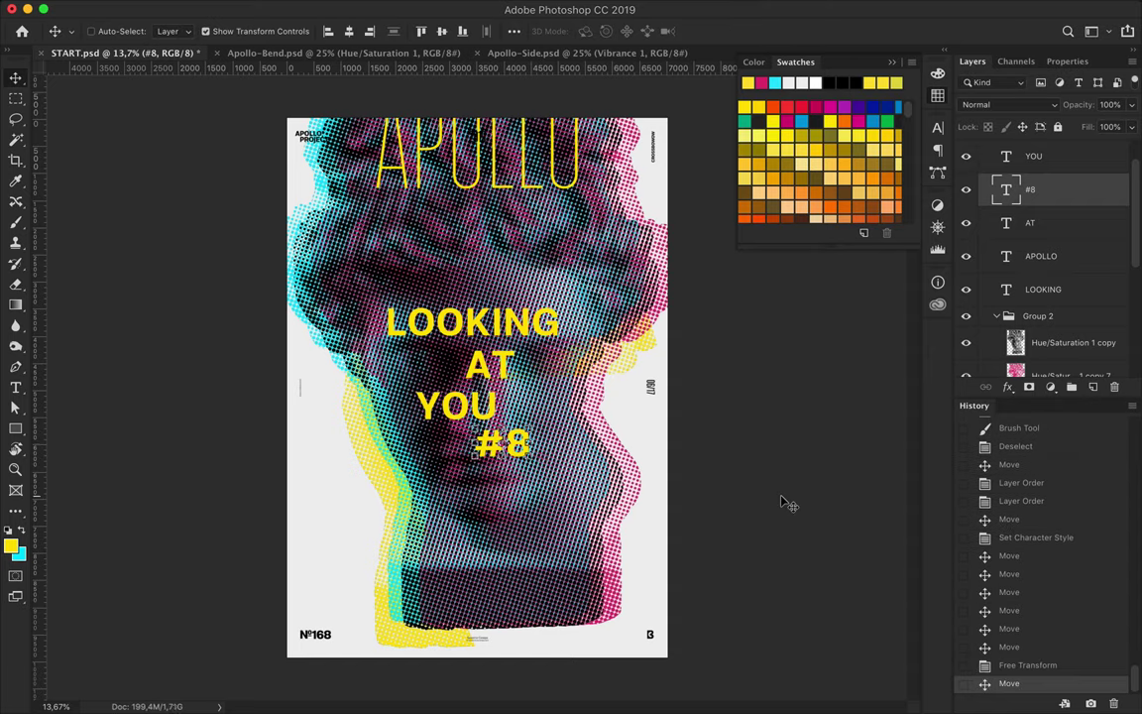
- Move the left yellow shard layer up to just below the top bust layer
left_click(392, 642)
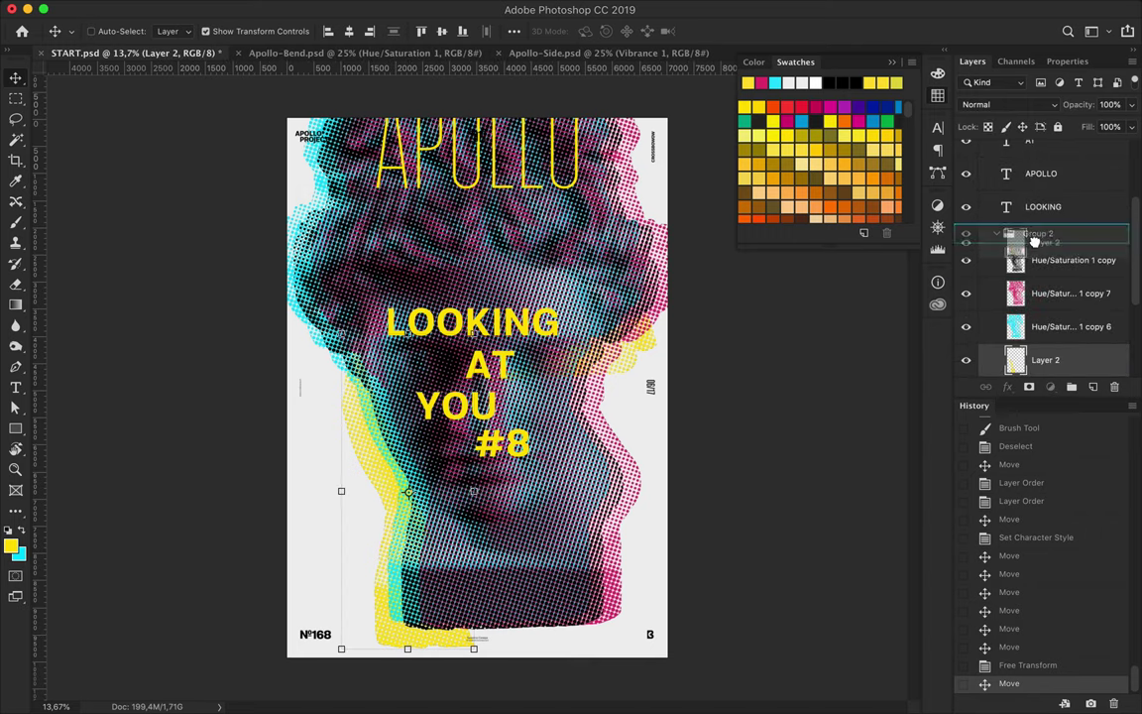
left_click_drag(1040, 360, 1026, 288)
left_click_drag(390, 649, 393, 638)
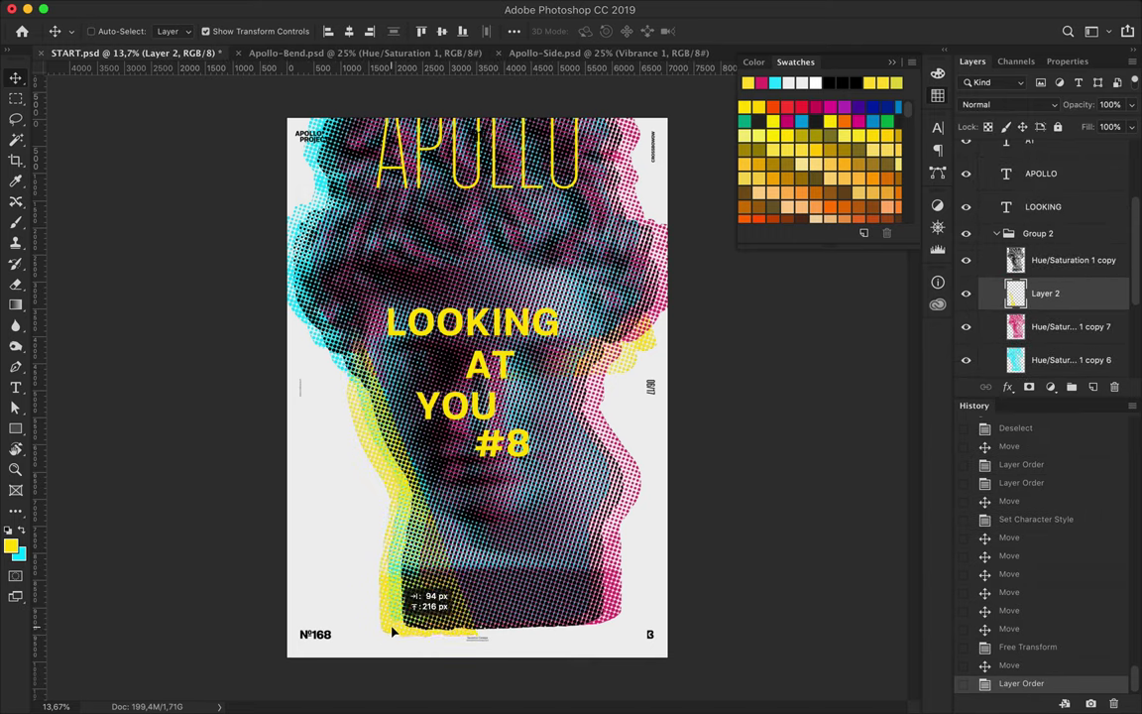
- Change the LOOKING AT YOU #8 text colour to black (000000)
left_click(474, 322, "super")
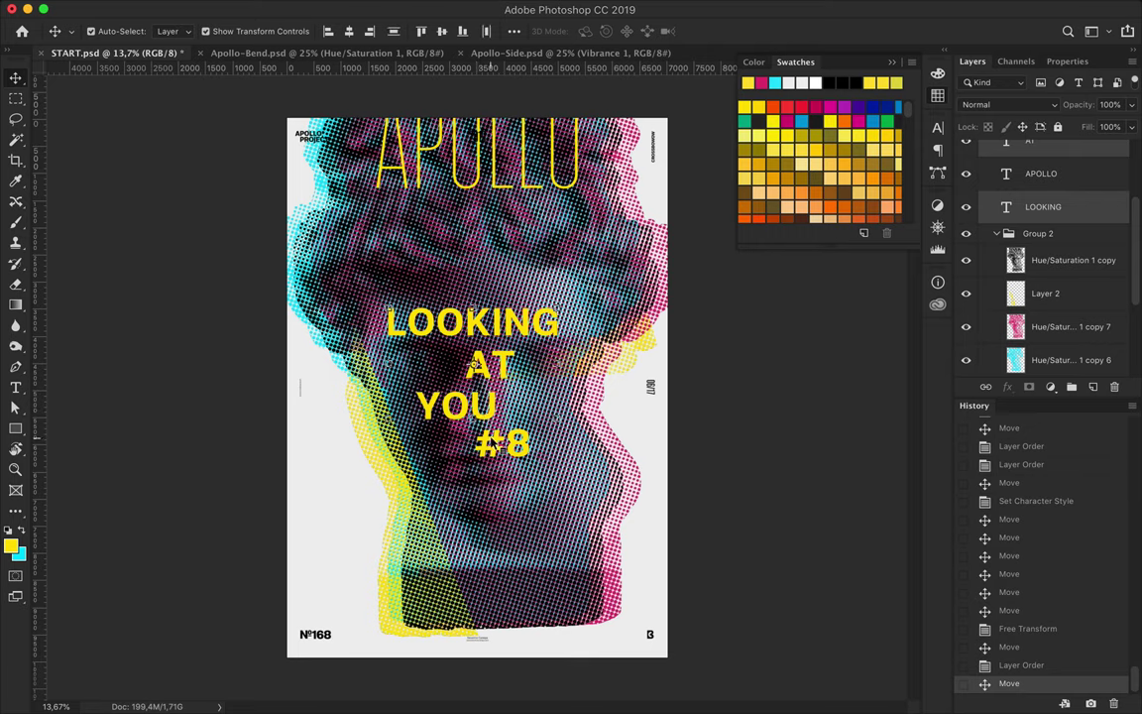
key("t")
left_click(580, 31)
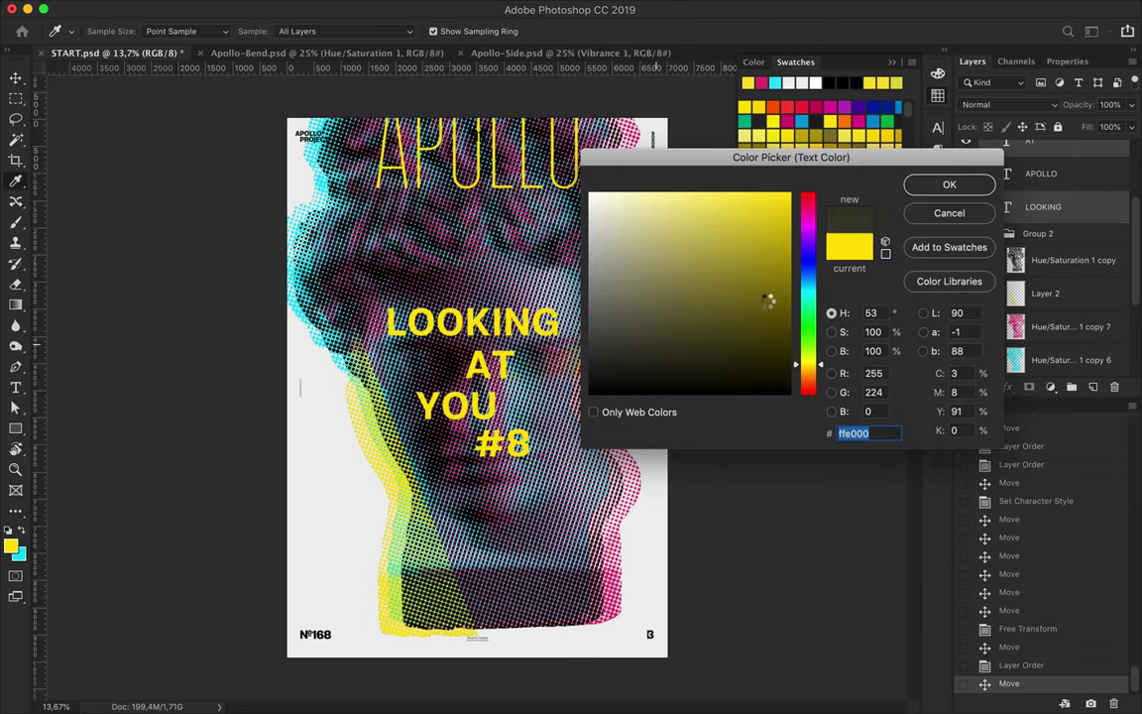
left_click_drag(768, 300, 655, 344)
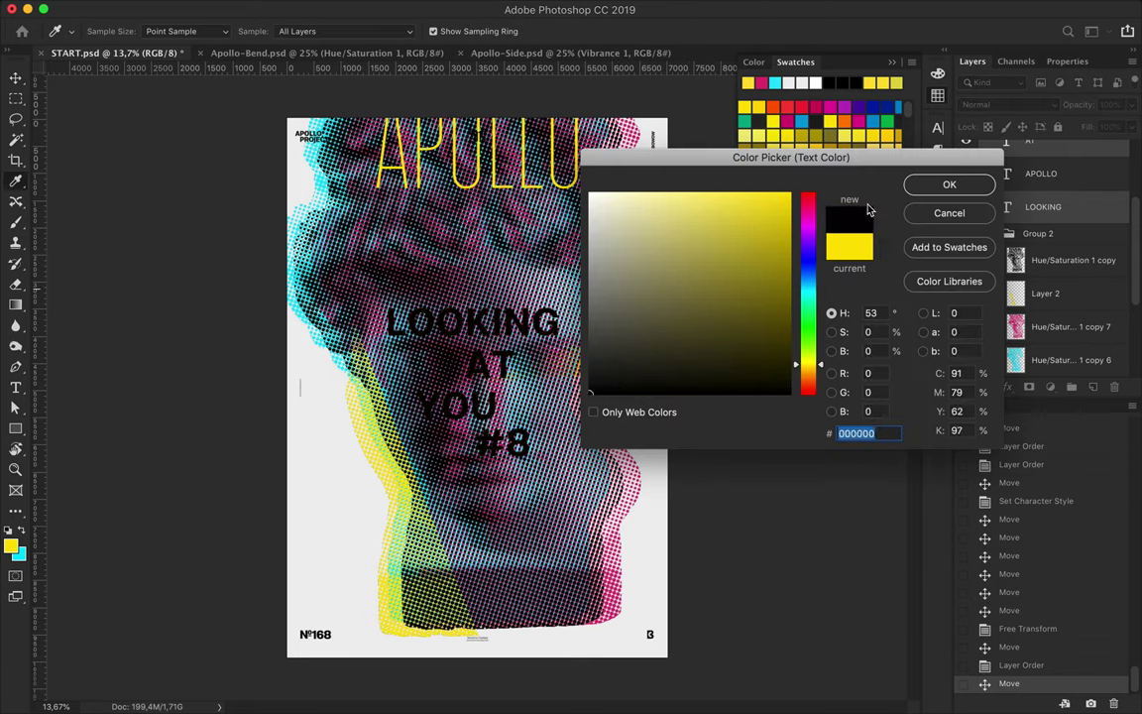
left_click(949, 185)
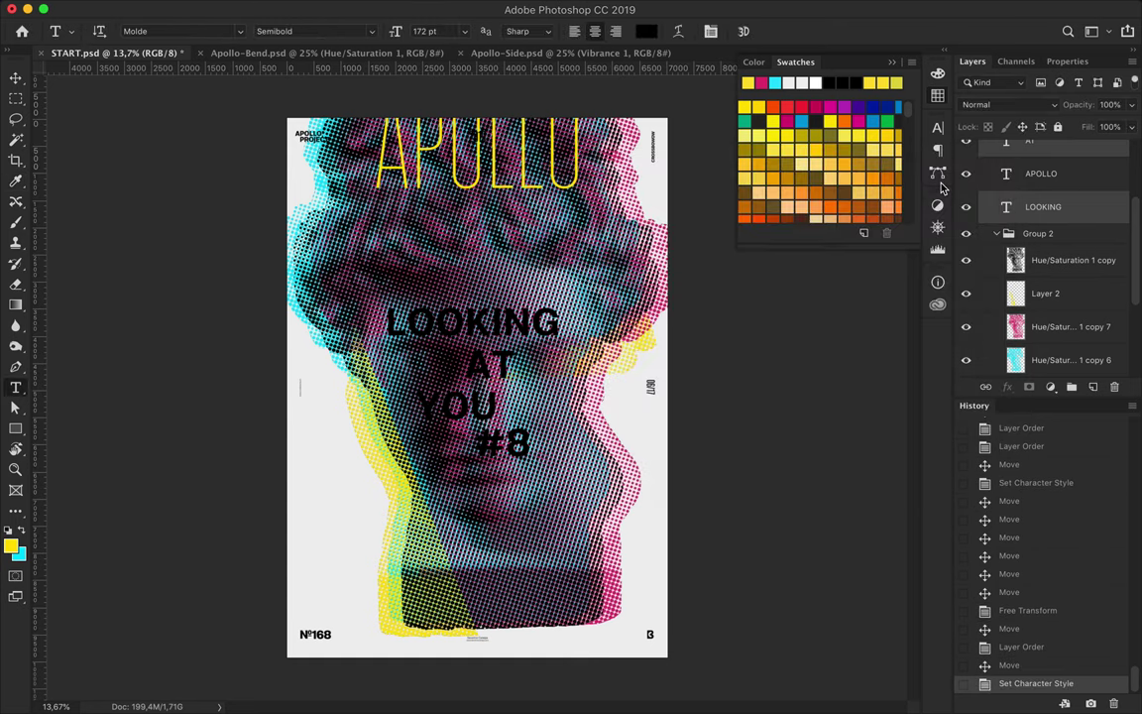
key("v")
key("ctrl+t")
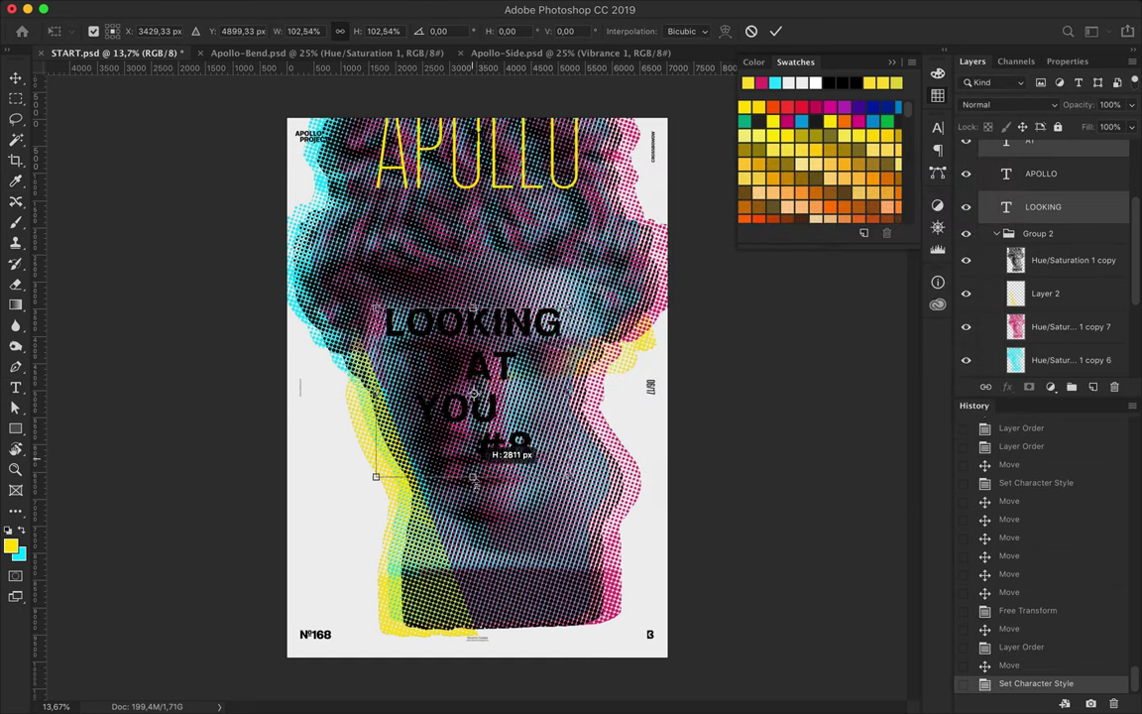
- Scale the LOOKING AT YOU text up about 185%, centre it, and move #8 toward the bottom
left_click_drag(474, 382, 509, 427)
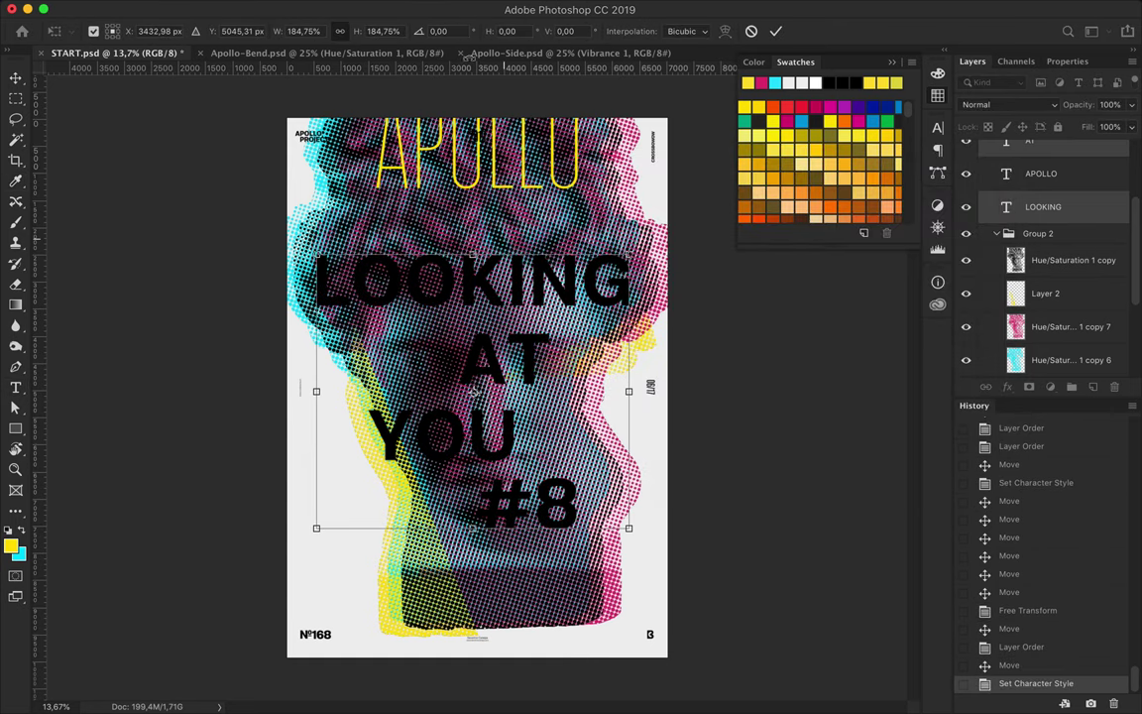
key("Return")
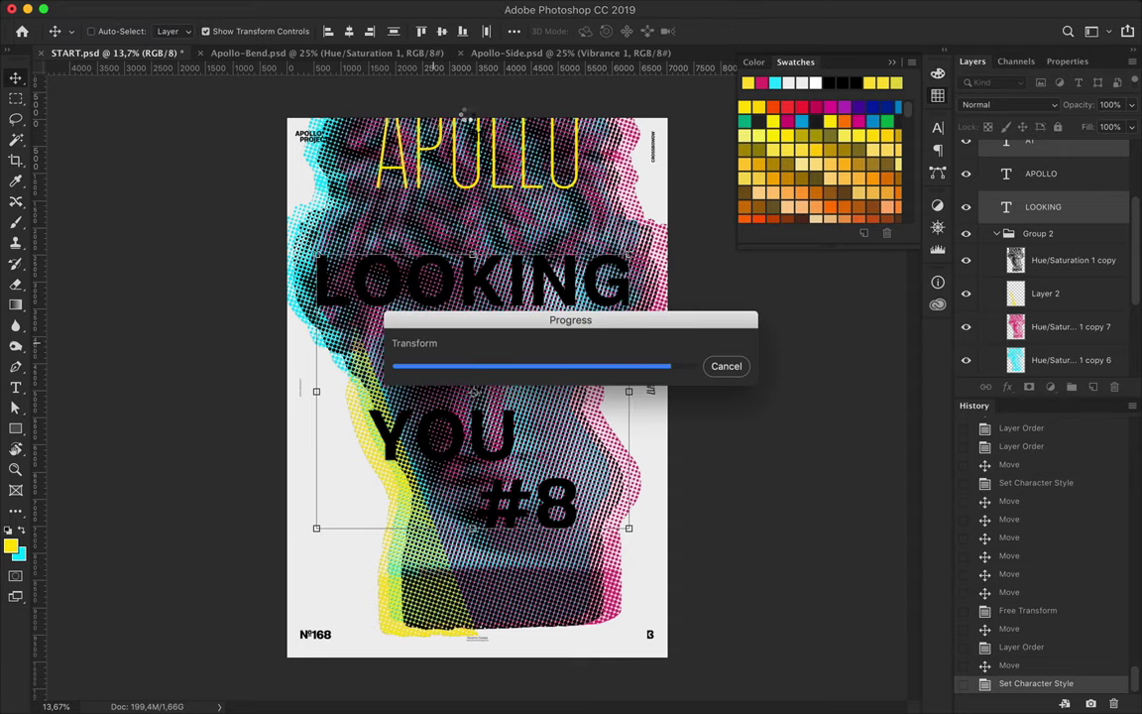
left_click(349, 31)
left_click_drag(466, 368, 466, 359)
left_click_drag(479, 437, 474, 412)
left_click_drag(468, 508, 466, 585)
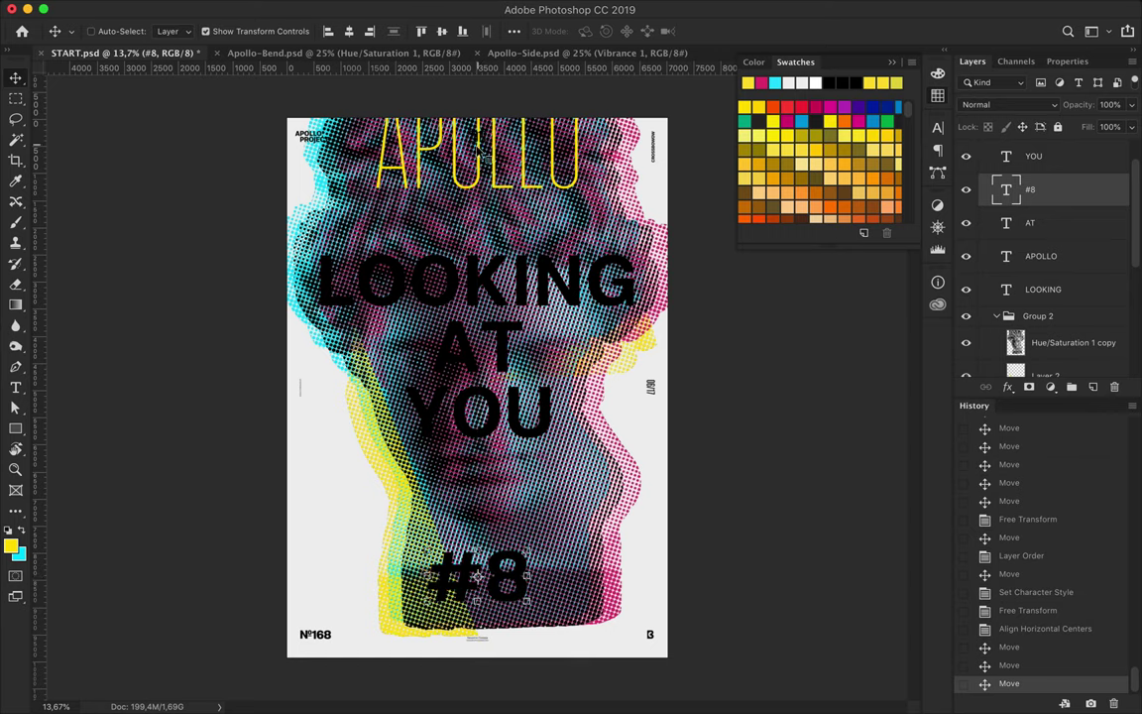
- Make APOLLO black and centre it horizontally on the poster
double_click(437, 153)
left_click(576, 31)
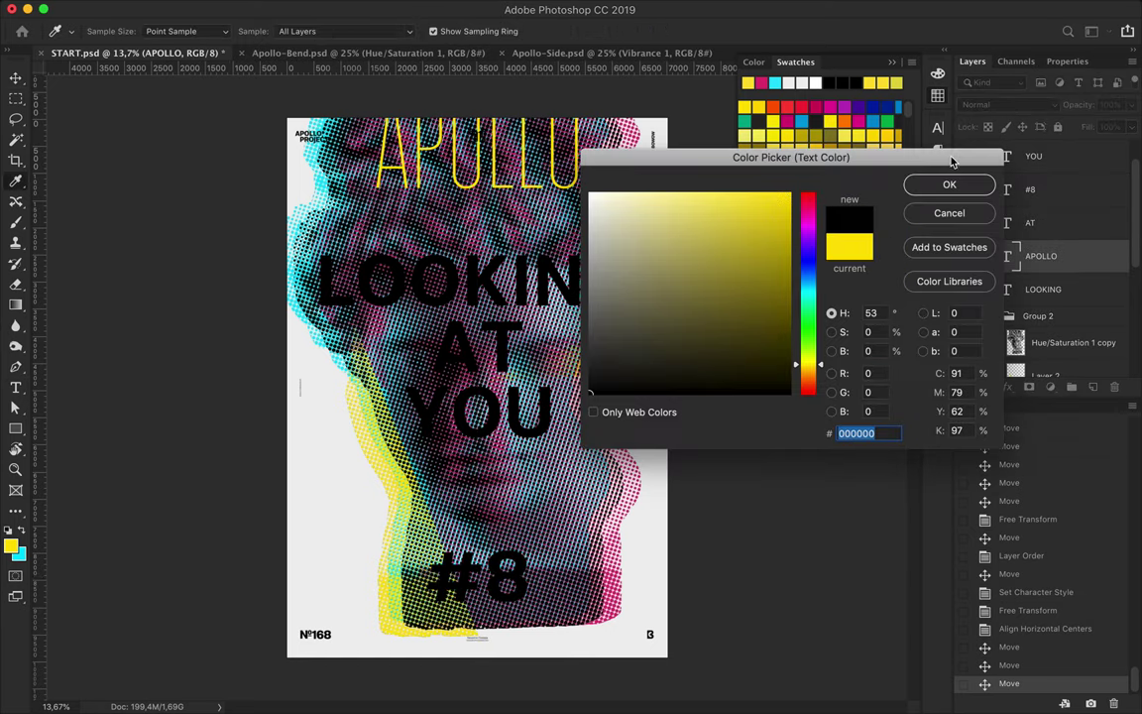
key("Return")
key("v")
left_click(347, 31)
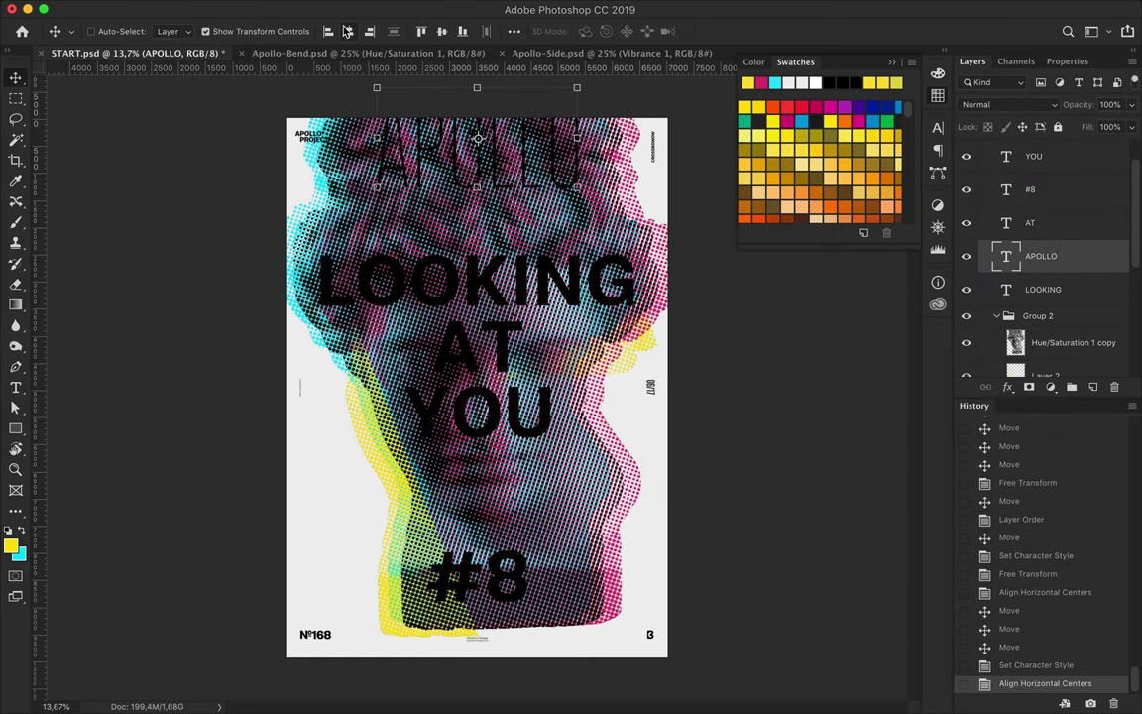
- Trace a four-point shard outline on the right side of the magenta halftone layer
scroll(1059, 316, "down", 3)
left_click(1065, 304)
key("p")
left_click(641, 182)
left_click(498, 298)
left_click(681, 361)
left_click(705, 188)
left_click(641, 181)
- Copy the magenta shard to a new layer and shift it down and right
left_click(203, 31)
key("Return")
key("ctrl+shift+i")
key("ctrl+c")
key("ctrl+v")
key("v")
left_click_drag(548, 298, 601, 390)
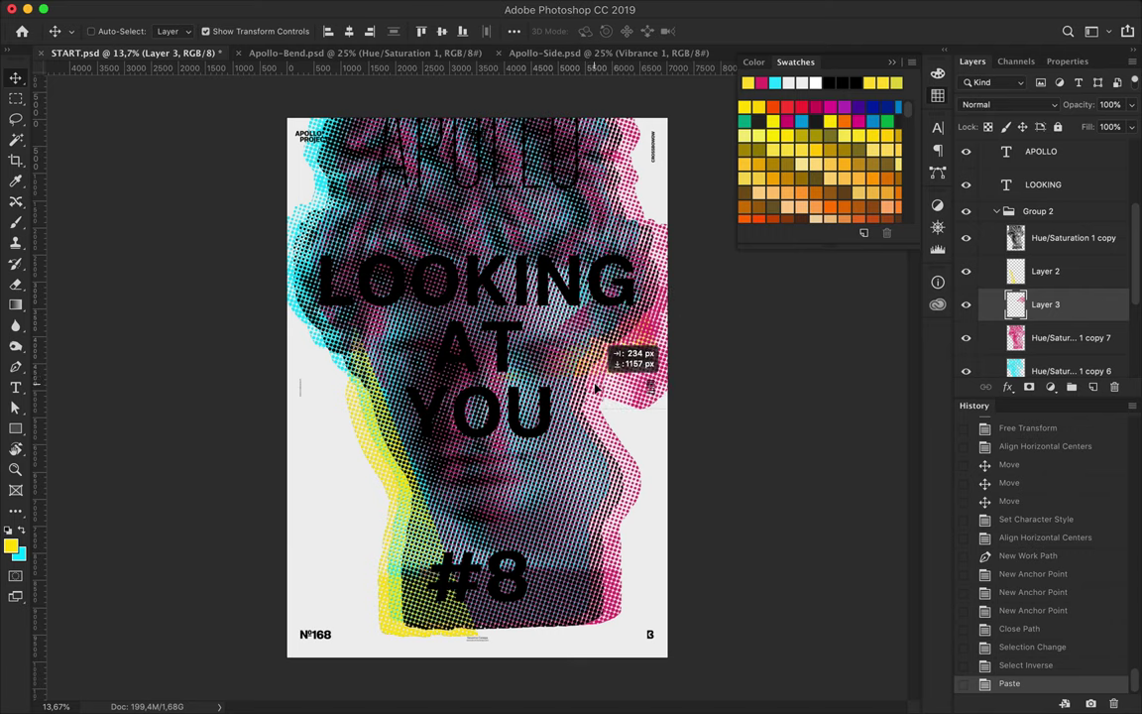
- Cut a triangular pen-path shard from the cyan halftone layer and paste it onto its own layer
left_click(1056, 371)
key("p")
left_click(282, 316)
left_click(491, 380)
left_click(283, 315)
left_click(203, 30)
left_click(556, 258)
key("ctrl+c")
key("ctrl+v")
key("ctrl+z")
key("ctrl+shift+i")
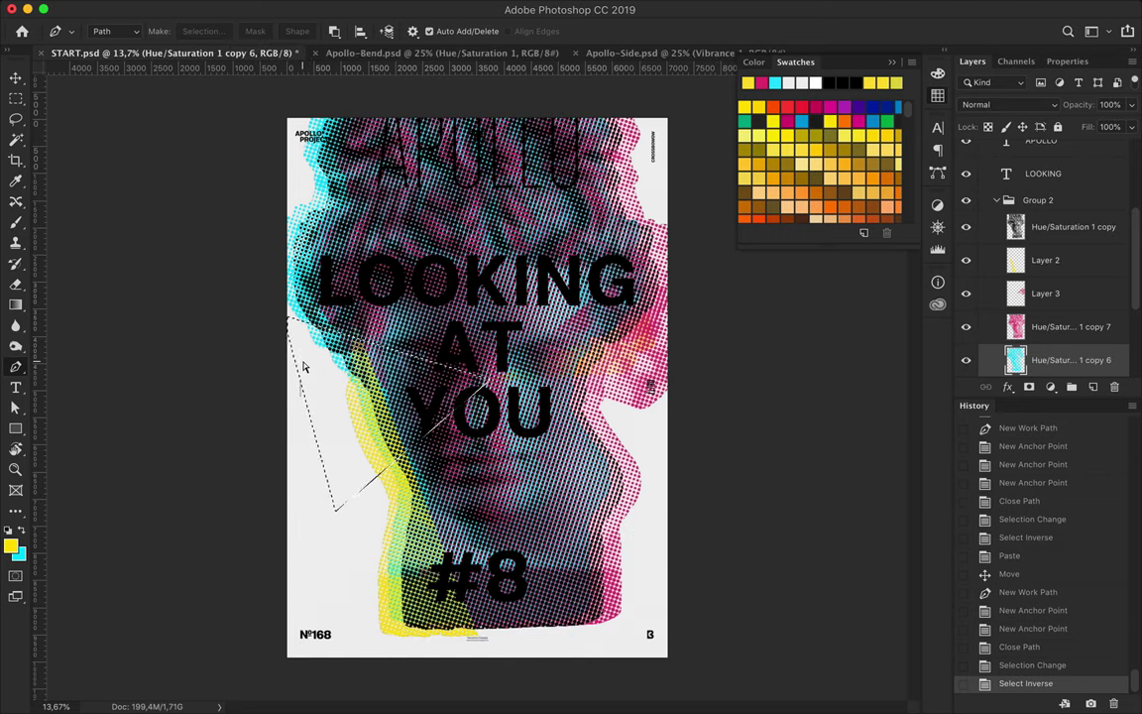
key("ctrl+c")
key("ctrl+v")
- Move the cyan shard lower on the poster and stack it above Layer 2 and Layer 3
key("v")
left_click_drag(311, 368, 313, 467)
left_click_drag(1014, 359, 1014, 243)
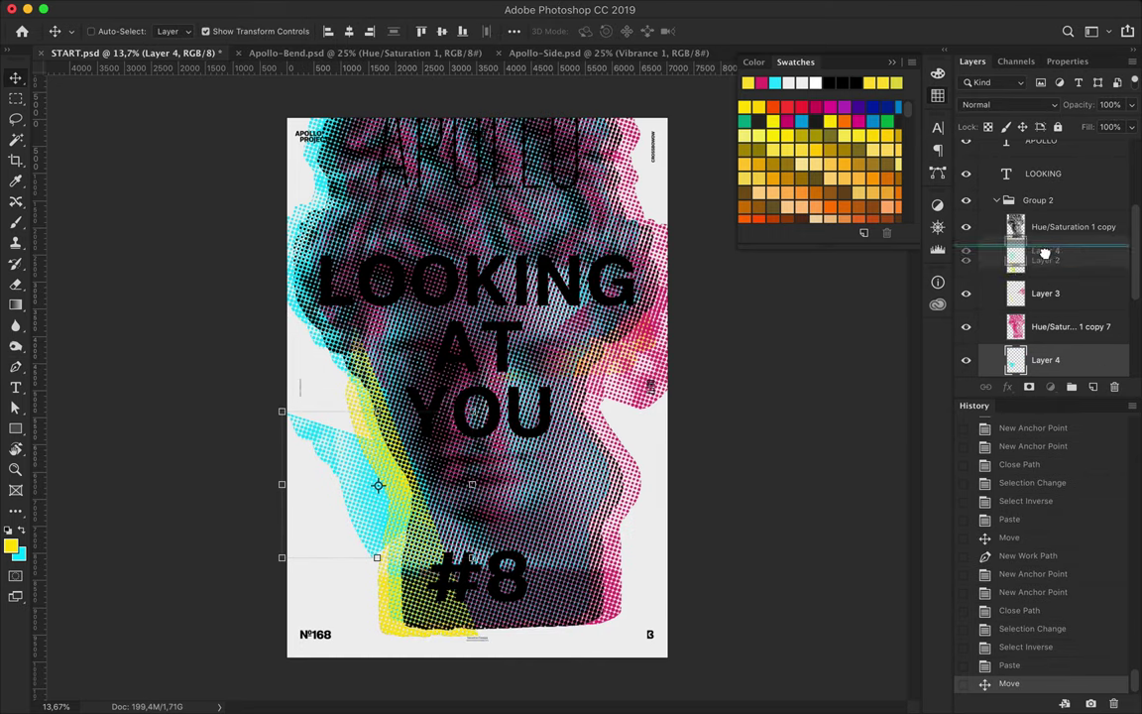
left_click_drag(323, 417, 354, 433)
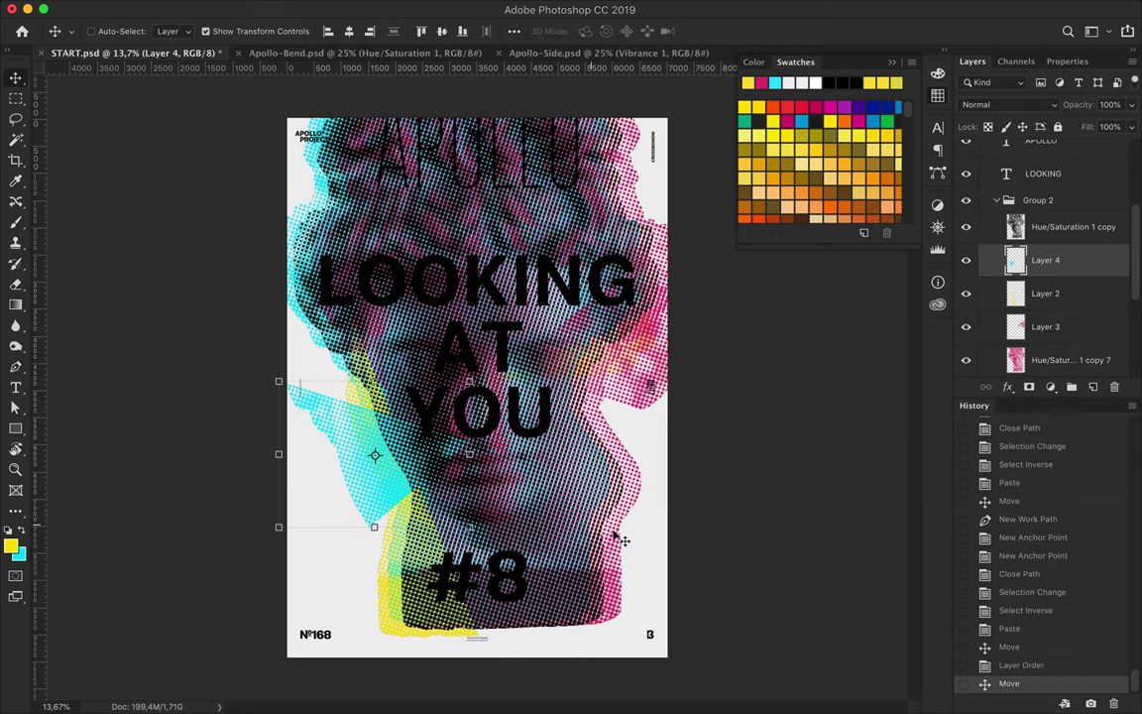
- Cut a triangular shard over the lower face from the magenta layer and shift it toward the bottom
right_click(1068, 360)
key("Escape")
key("p")
left_click(508, 387)
left_click(575, 620)
left_click(445, 636)
left_click(508, 388)
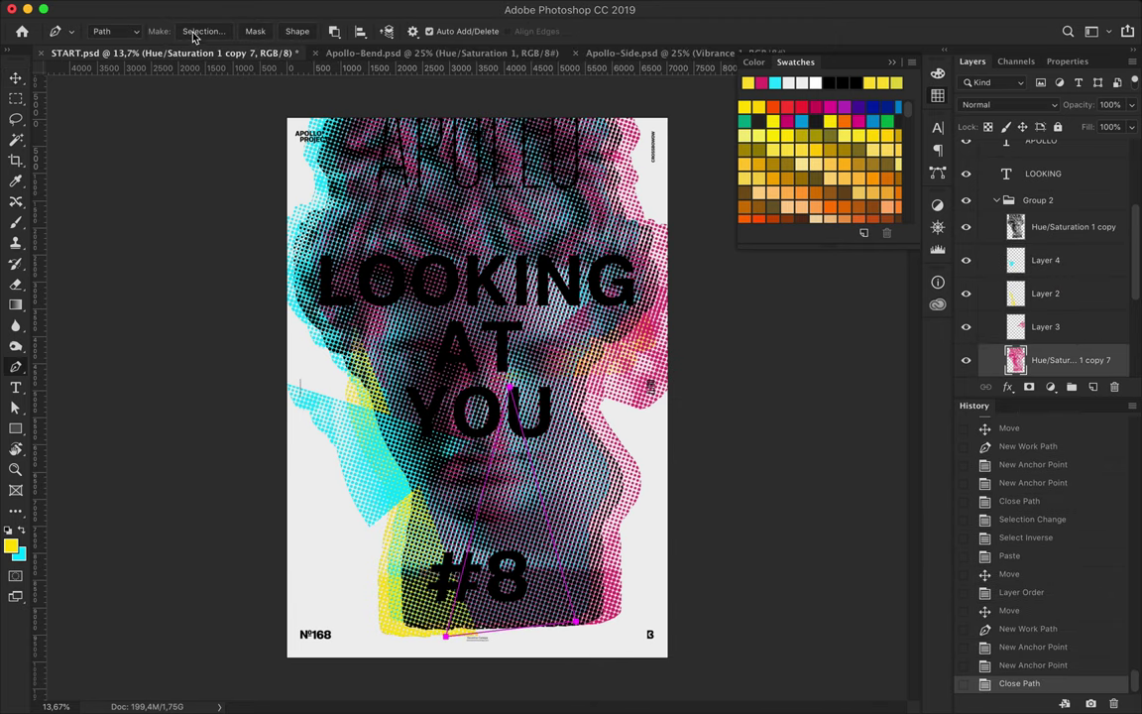
left_click(195, 37)
key("Return")
key("shift+ctrl+i")
key("ctrl+v")
key("v")
left_click_drag(485, 411, 531, 525)
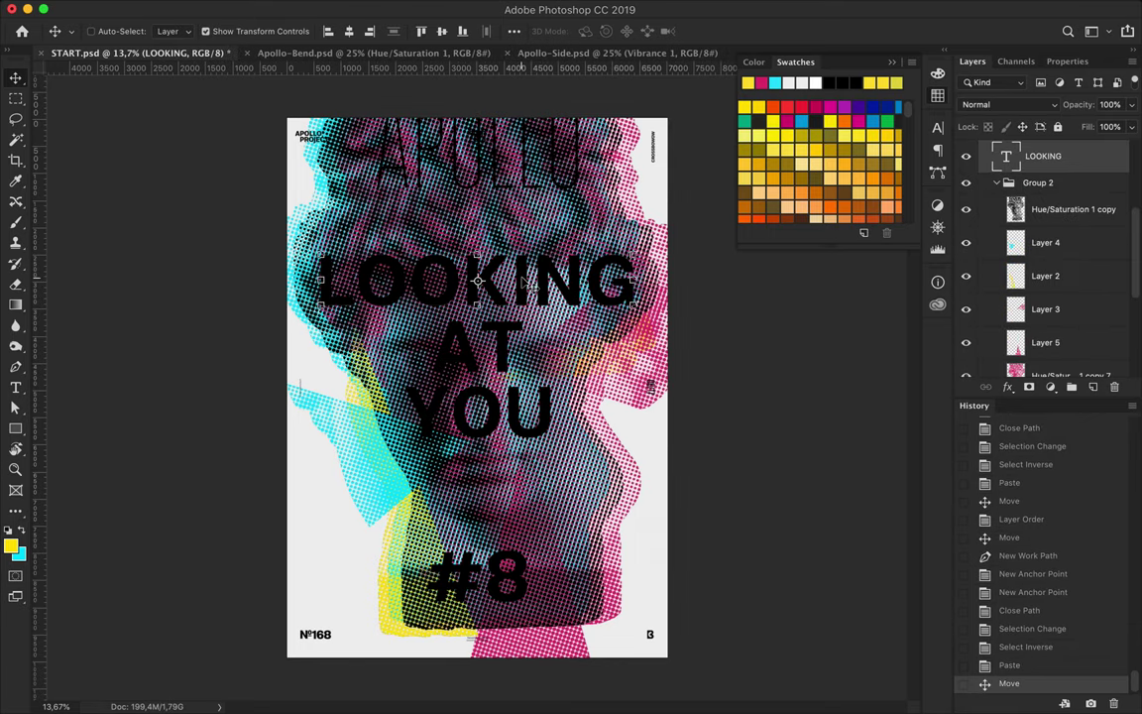
- Slice a strip across the top of the LOOKING text onto a new layer and offset it slightly
key("p")
left_click(294, 234)
left_click(606, 225)
left_click(651, 275)
left_click(307, 290)
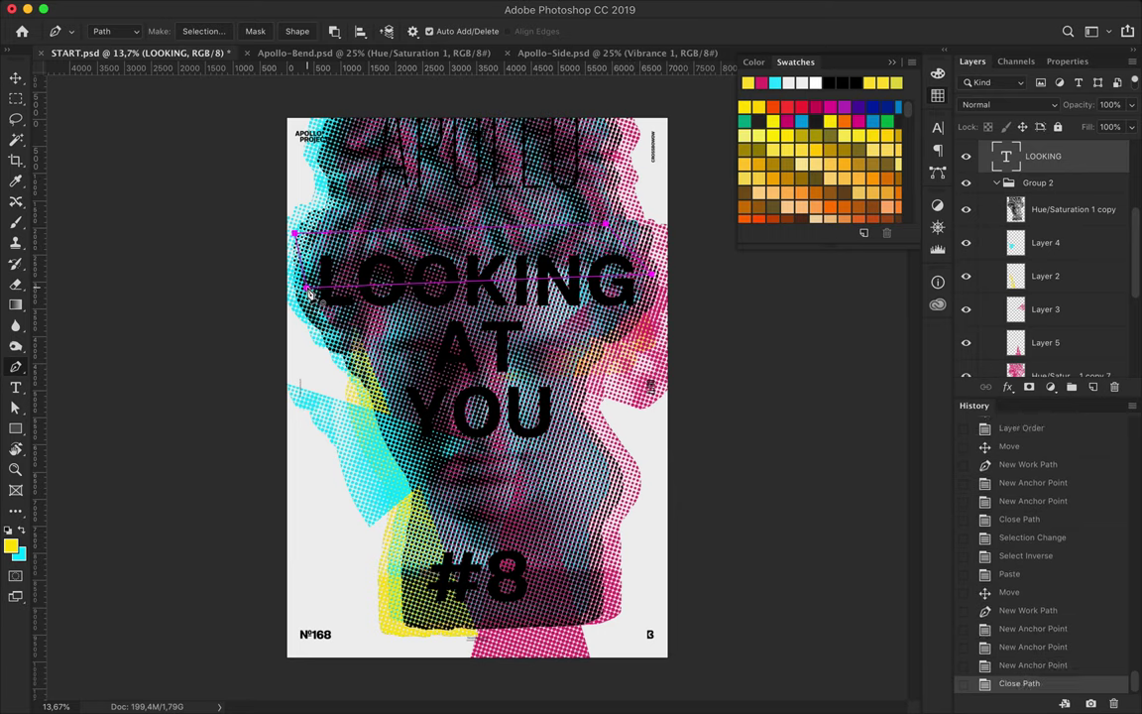
left_click(294, 234)
left_click(205, 31)
key("Return")
key("ctrl+shift+i")
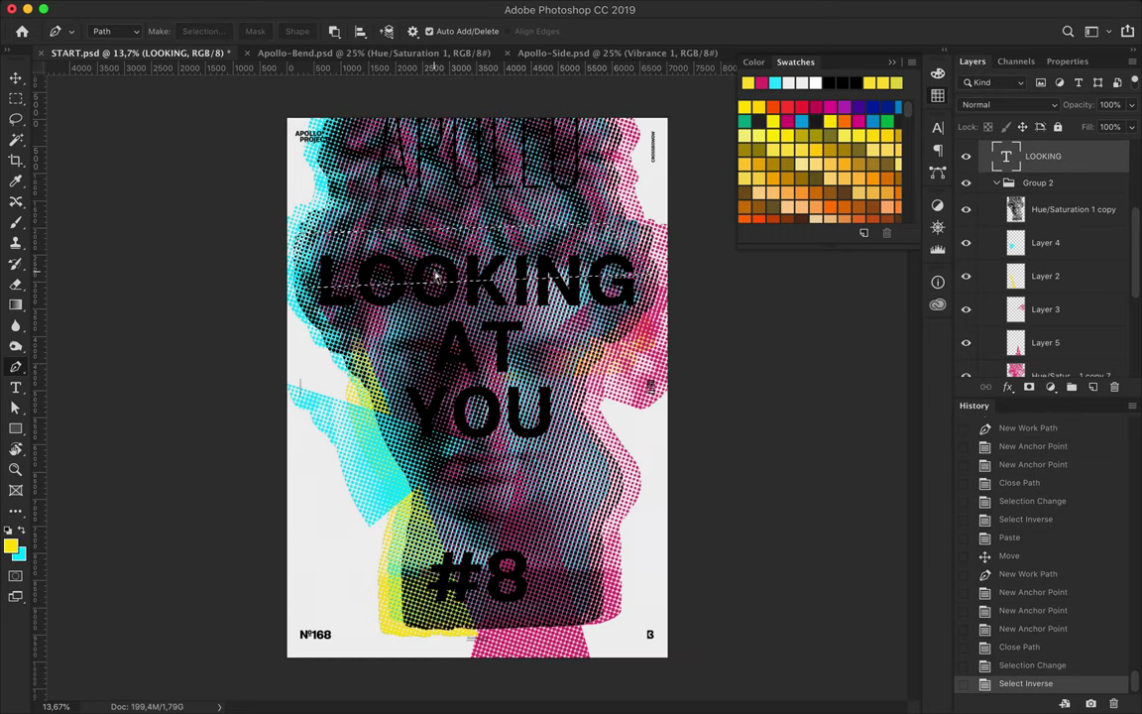
key("v")
key("ctrl+v")
left_click_drag(430, 238, 434, 248)
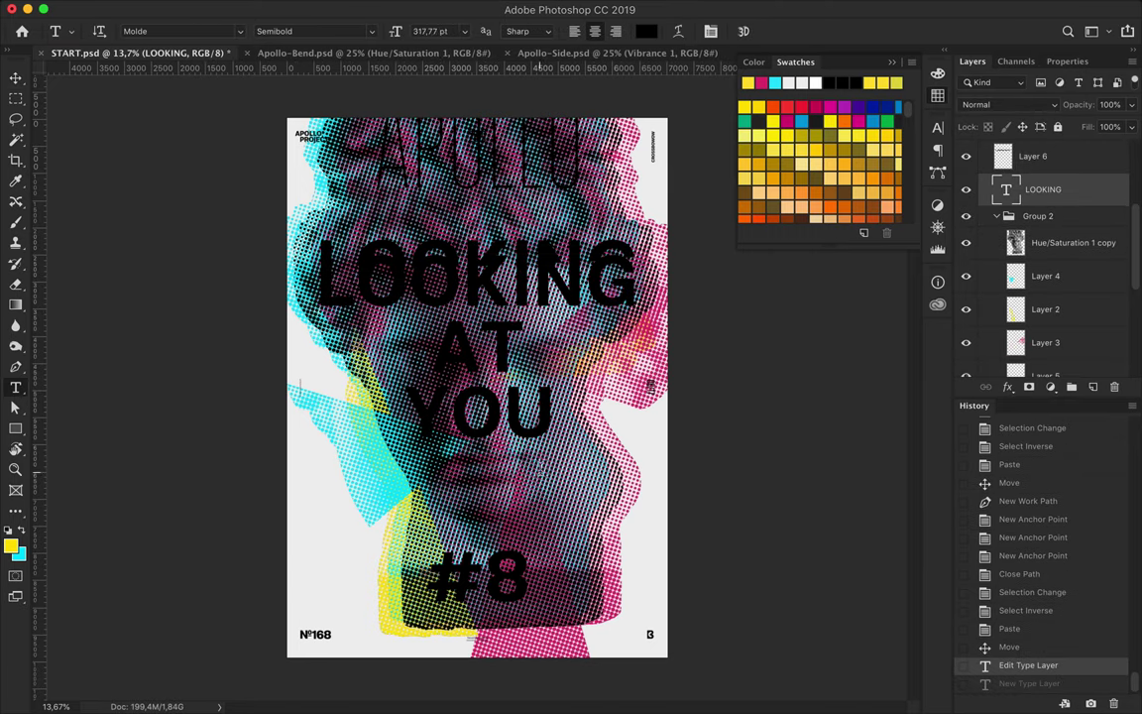
- Duplicate the LOOKING text below YOU, retype it as KING and set it to Heavy weight
key("ctrl+Return")
left_click_drag(254, 426, 254, 474)
type("KING")
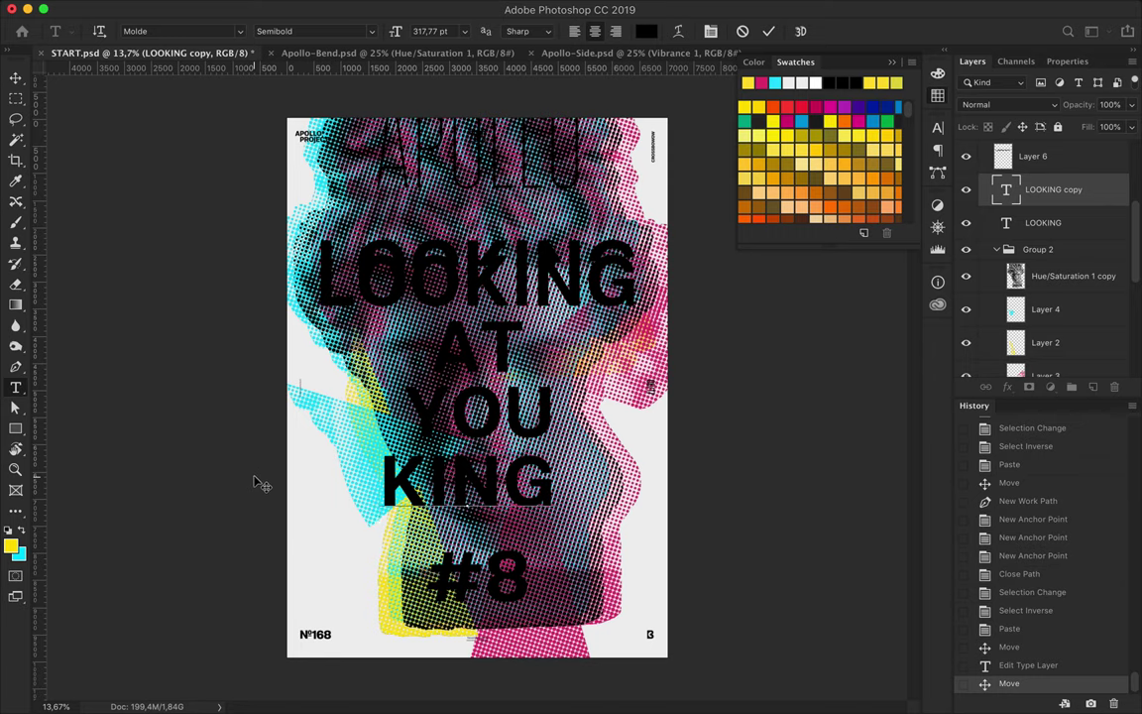
key("ctrl+Return")
left_click(404, 31)
left_click(317, 31)
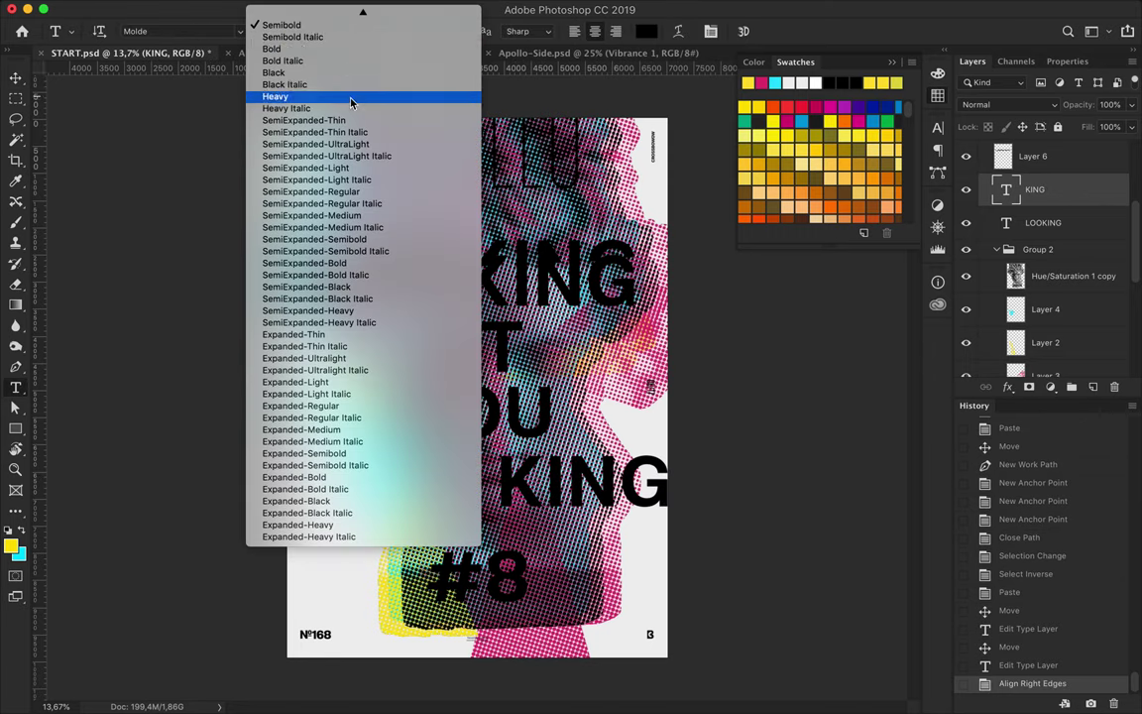
left_click(288, 98)
- Delete KING from the original to leave LOO, then place KING beside LOO
key("v")
key("t")
left_click_drag(464, 273, 634, 273)
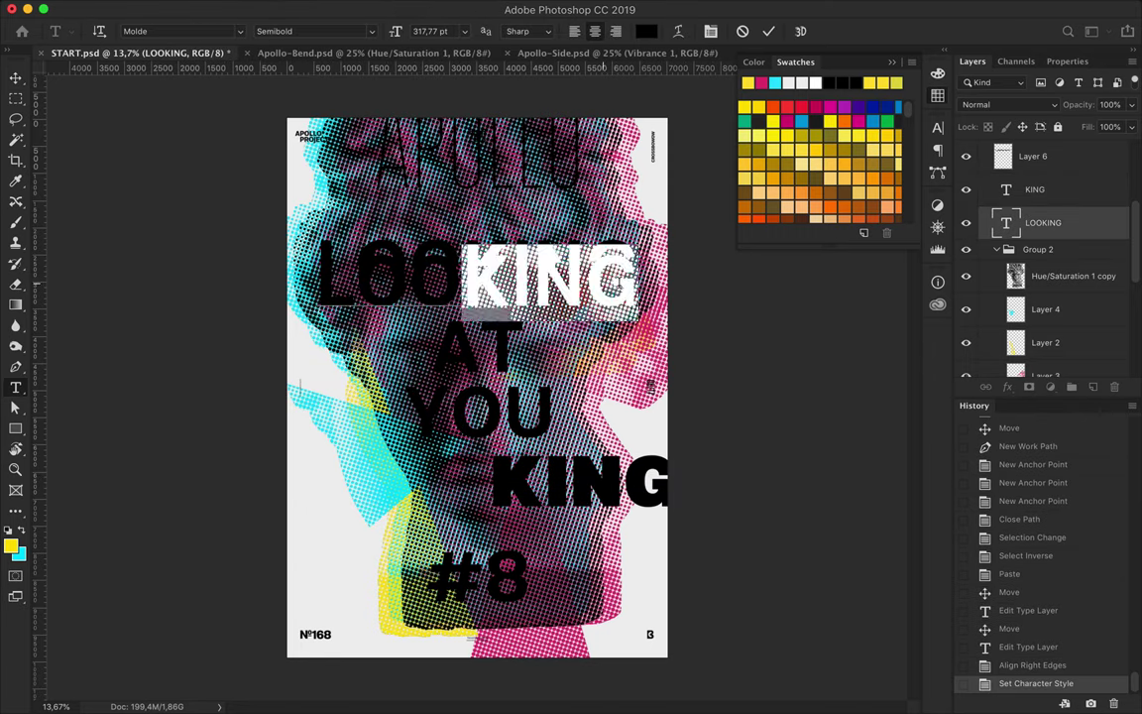
key("BackSpace")
key("ctrl+Return")
left_click_drag(535, 298, 429, 295)
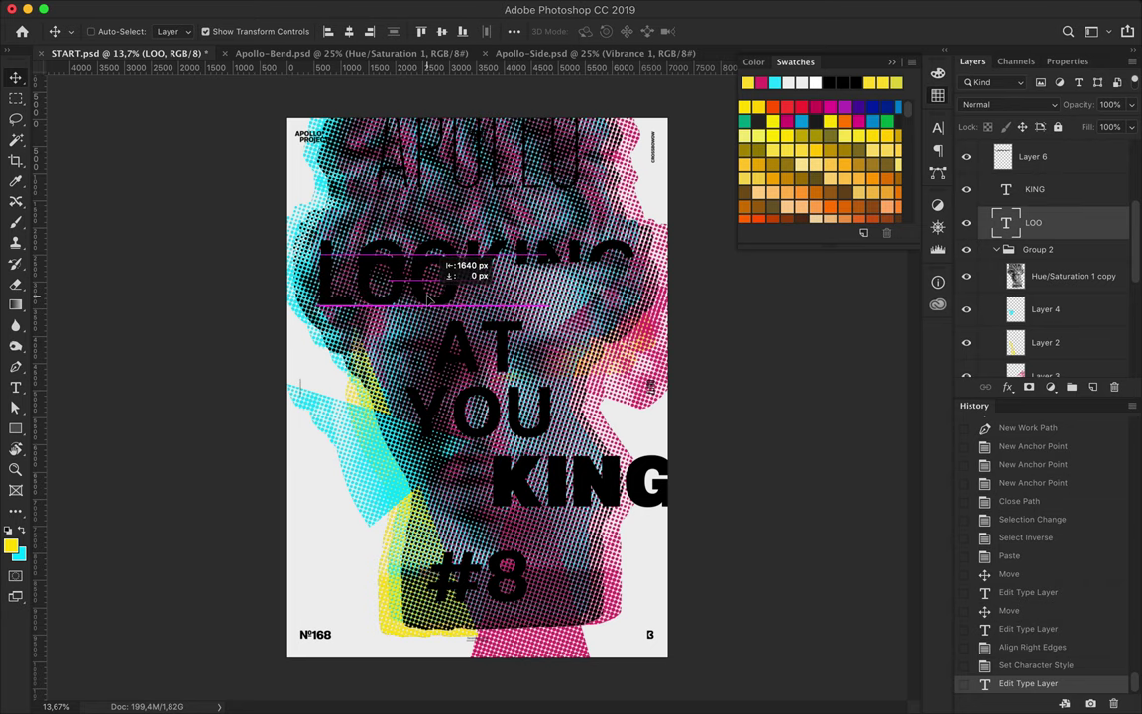
left_click_drag(535, 466, 532, 284)
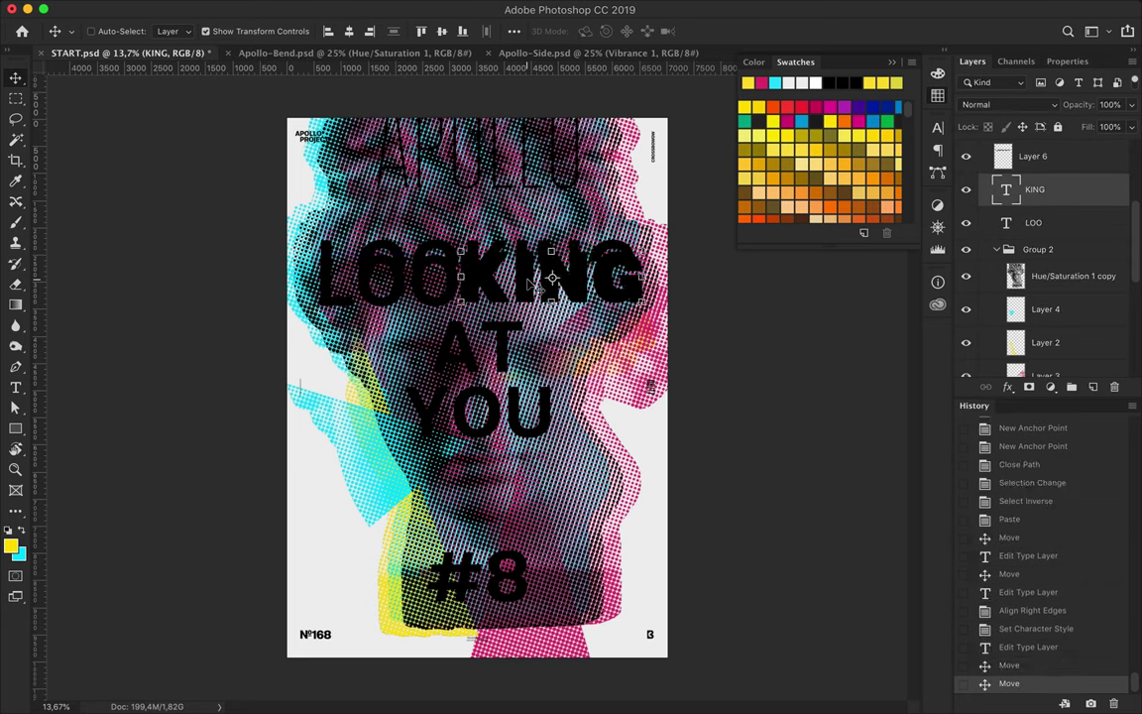
- Sample white from the background and draw a white rectangle behind YOU
key("i")
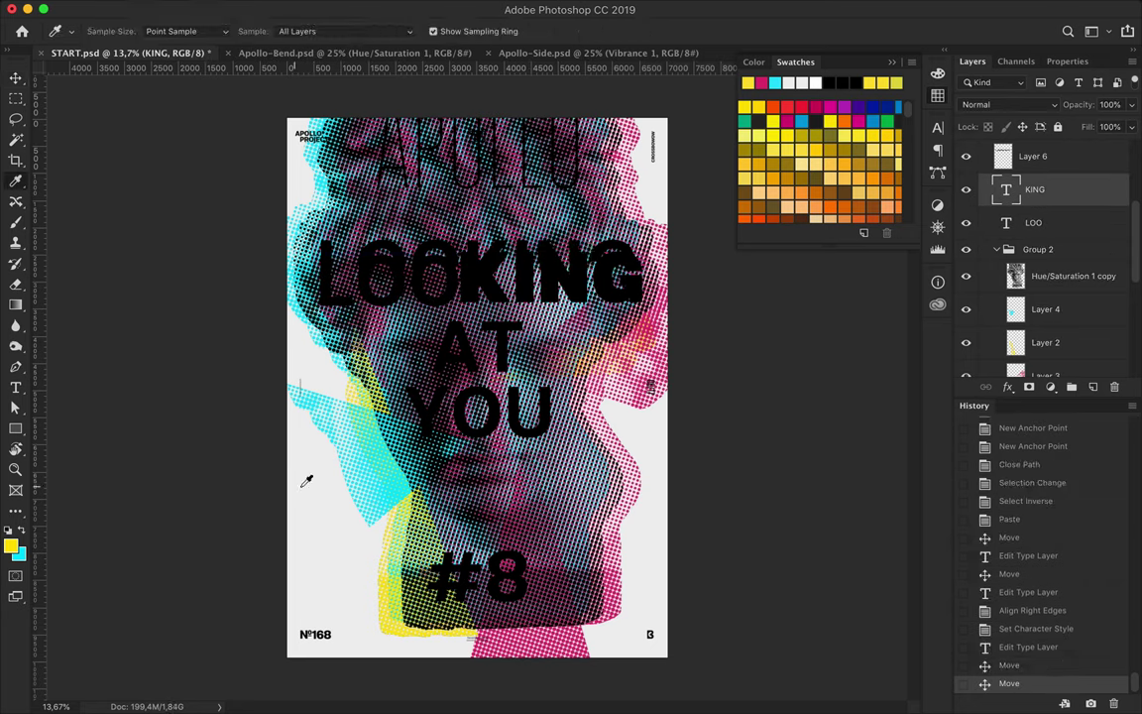
left_click(299, 485)
key("m")
left_click_drag(579, 406, 580, 406)
key("u")
left_click_drag(392, 380, 572, 447)
key("v")
key("m")
left_click(486, 377)
key("v")
left_click(973, 61)
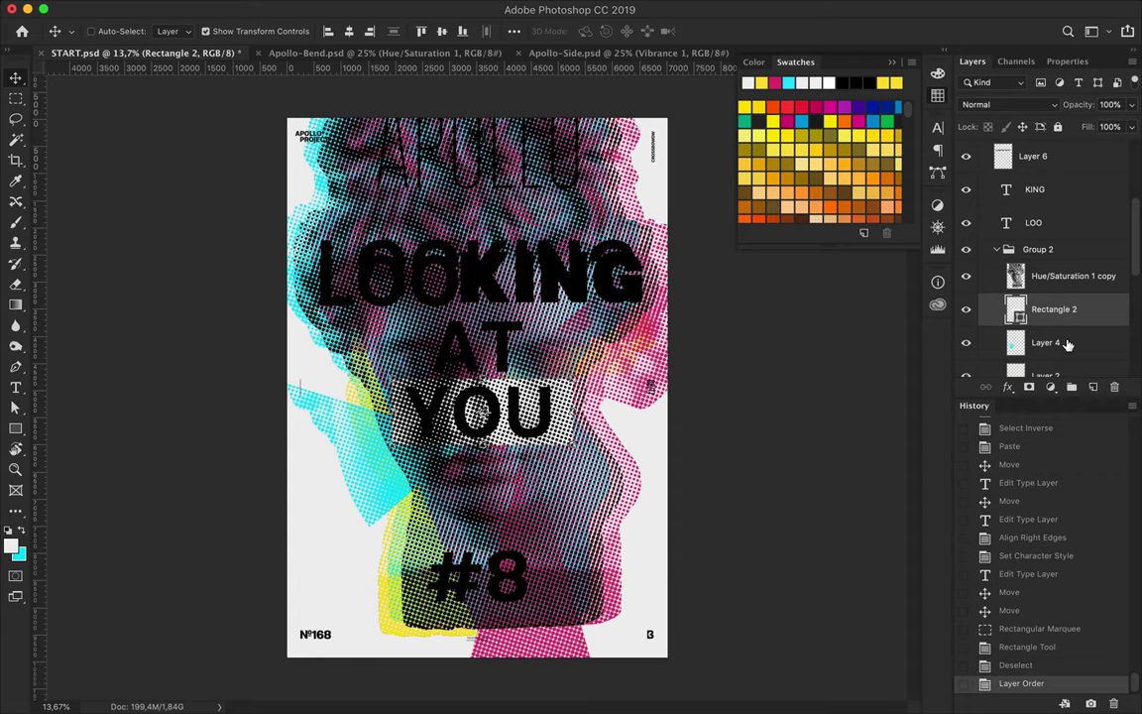
- On the magenta halftone layer, outline a triangular shard over the left face as a selection
scroll(1068, 343, "down", 2)
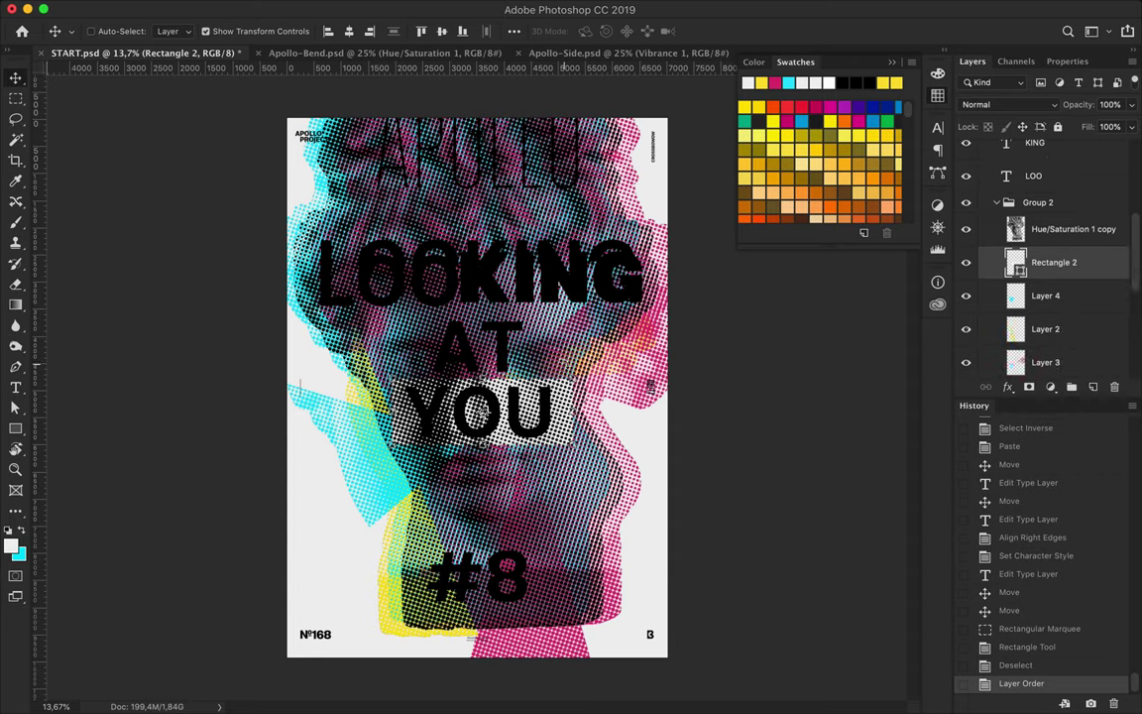
left_click(579, 509, "super")
key("p")
left_click(363, 352)
left_click(362, 535)
left_click(551, 482)
left_click(364, 352)
right_click(416, 397)
key("Return")
- Paste the inverted magenta shard onto a new layer and move it left over the face
key("super+v")
key("super+z")
key("shift+super+i")
key("super+v")
key("v")
mouse_move(566, 455)
left_mouse_down()
mouse_move(406, 493)
mouse_move(397, 525)
mouse_move(346, 394)
left_mouse_up()
- On the cyan halftone layer, make a triangular shard selection right of the face
scroll(1051, 297, "down", 3)
left_click(1071, 327)
key("p")
left_click(469, 461)
left_click(612, 415)
left_click(628, 595)
left_click(469, 461)
left_click(204, 31)
left_click(612, 282)
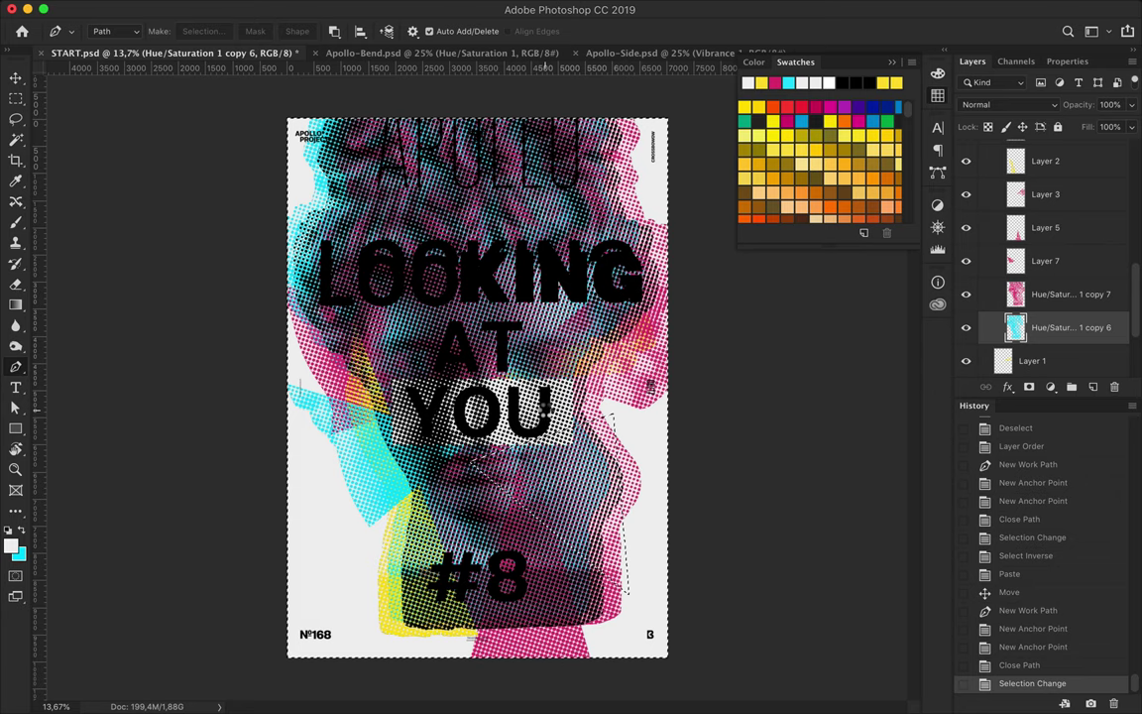
- Copy the inverted cyan shard to its own layer and move it up and right
key("ctrl+c")
key("ctrl+v")
key("v")
key("ctrl+z")
key("ctrl+shift+i")
key("ctrl+c")
key("ctrl+v")
mouse_move(495, 578)
left_mouse_down()
mouse_move(646, 421)
mouse_move(656, 387)
left_mouse_up()
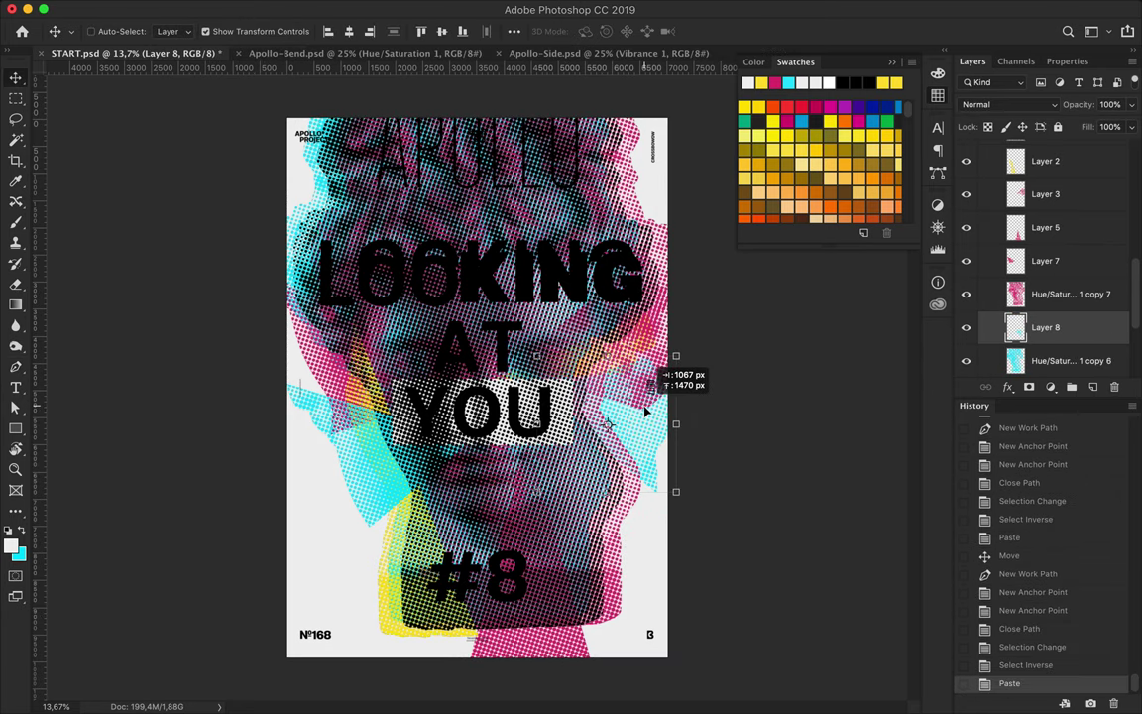
- Cut a magenta shard from the top right and move it down the right side
key("alt+bracketright")
key("p")
left_click(654, 203)
left_click(647, 87)
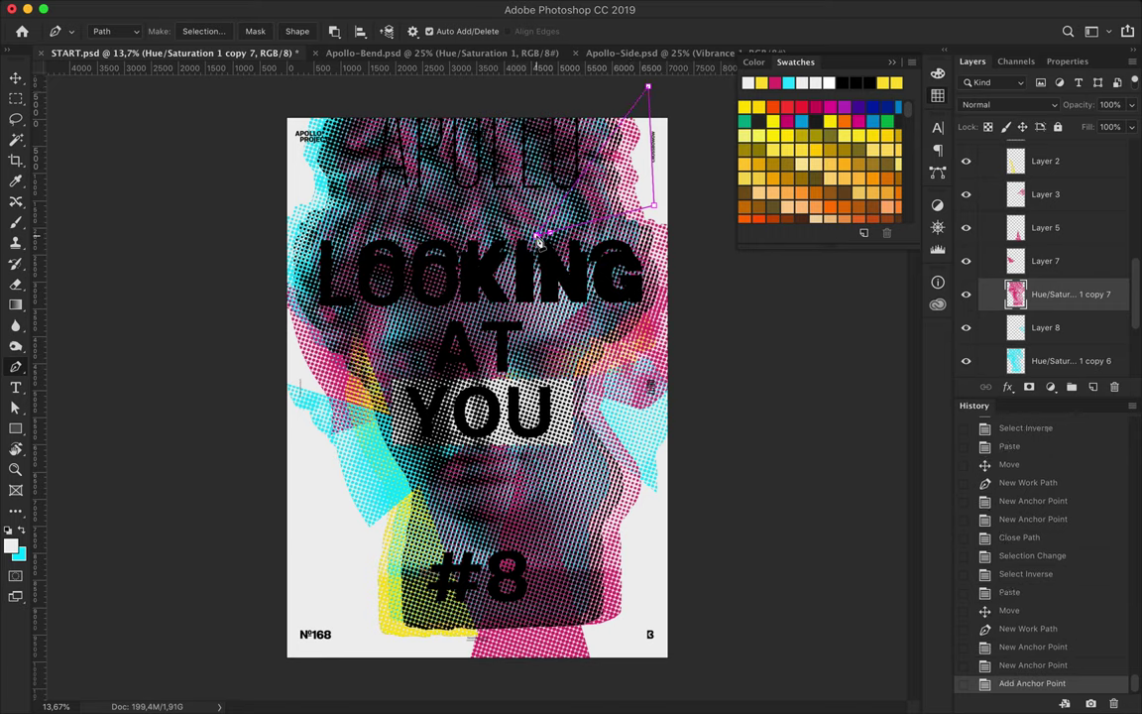
left_click(536, 236)
key("ctrl+Return")
key("ctrl+shift+i")
key("ctrl+c")
key("ctrl+v")
mouse_move(549, 199)
left_mouse_down()
mouse_move(640, 201)
mouse_move(623, 535)
left_mouse_up()
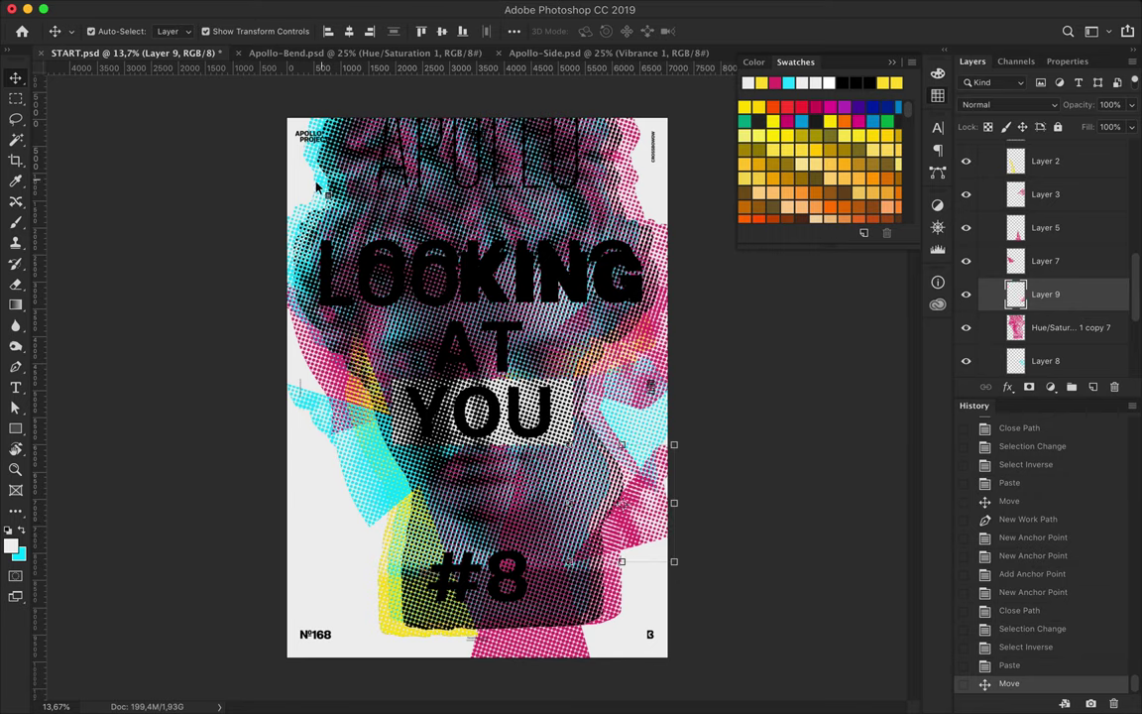
- Cut another cyan shard at the top right and place it near the corner
left_click(317, 187)
key("p")
left_click(615, 122)
left_click(664, 276)
left_click(490, 238)
left_click(204, 31)
key("Return")
key("ctrl+shift+i")
key("ctrl+v")
key("v")
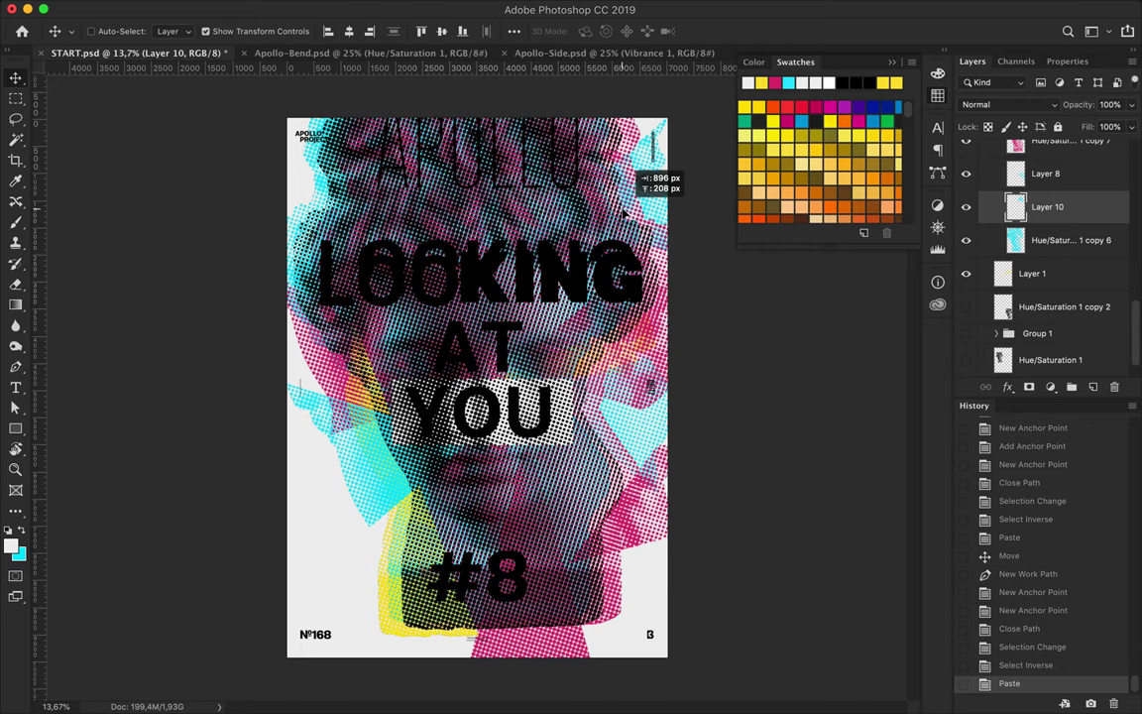
mouse_move(624, 211)
left_mouse_down()
mouse_move(659, 203)
mouse_move(654, 228)
mouse_move(555, 168)
left_mouse_up()
- Fill the duplicated top-right shard with yellow and deselect it
left_click(1015, 206, "ctrl")
key("b")
left_click(745, 107)
key("m")
key("ctrl+d")
- Make a triangular shard selection at the top left and copy it
key("v")
key("p")
left_click(471, 272)
left_click(289, 250)
left_click(310, 119)
left_click(472, 273)
left_click(201, 31)
key("Return")
key("ctrl+shift+i")
key("ctrl+c")
key("Return")
- Paste the top-left shard from the magenta halftone layer and paint it yellow
scroll(1047, 277, "up", 2)
scroll(1048, 276, "up", 2)
left_click(1061, 297)
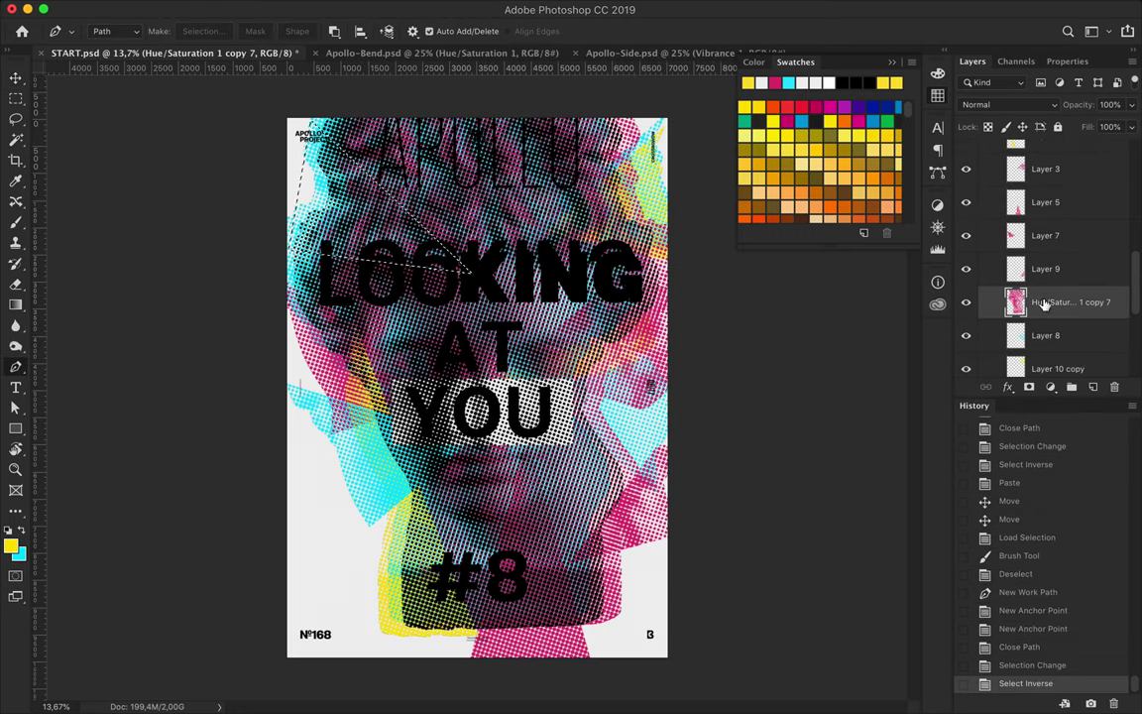
key("ctrl+v")
key("v")
left_click(1014, 301, "ctrl")
key("b")
left_click_drag(229, 127, 412, 209)
key("v")
key("ctrl+d")
- Cut a four-point shard near the lower right onto a new layer
key("p")
left_click(541, 458)
left_click(654, 510)
left_click(651, 602)
left_click(591, 632)
left_click(540, 458)
left_click(204, 30)
key("Return")
key("ctrl+shift+i")
key("ctrl+c")
key("ctrl+v")
- Paint the new shard near #8 yellow and clear the selection
key("v")
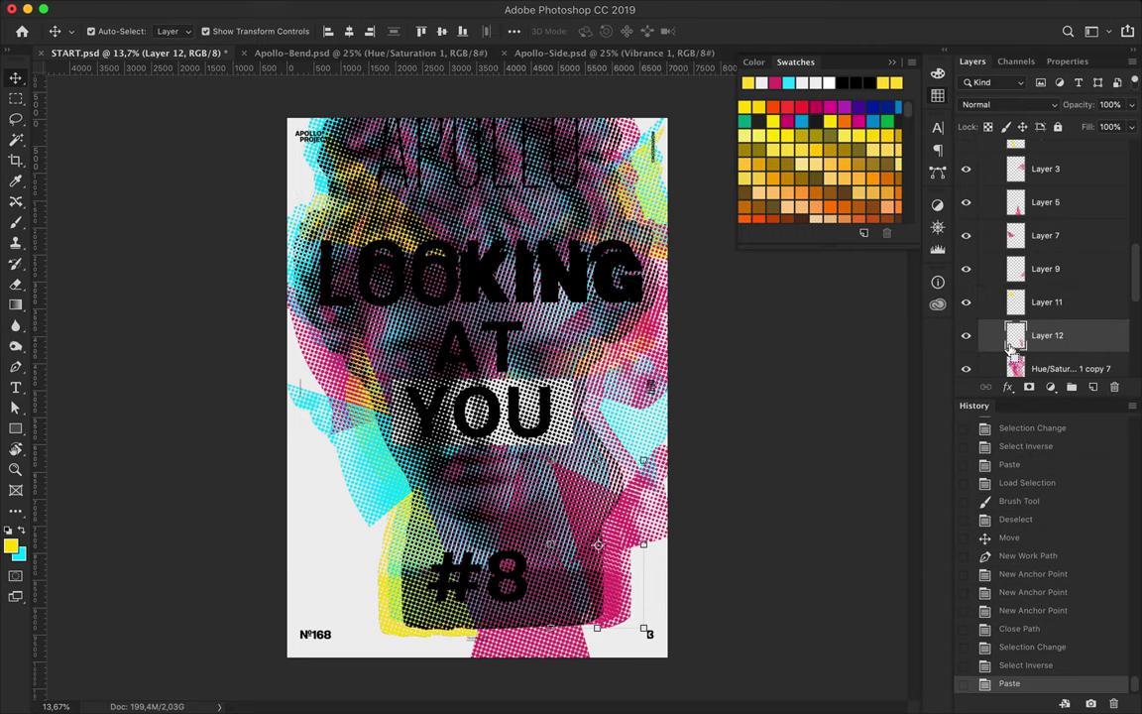
left_click(1012, 337, "ctrl")
key("b")
left_click_drag(634, 466, 610, 605)
key("v")
key("ctrl+d")
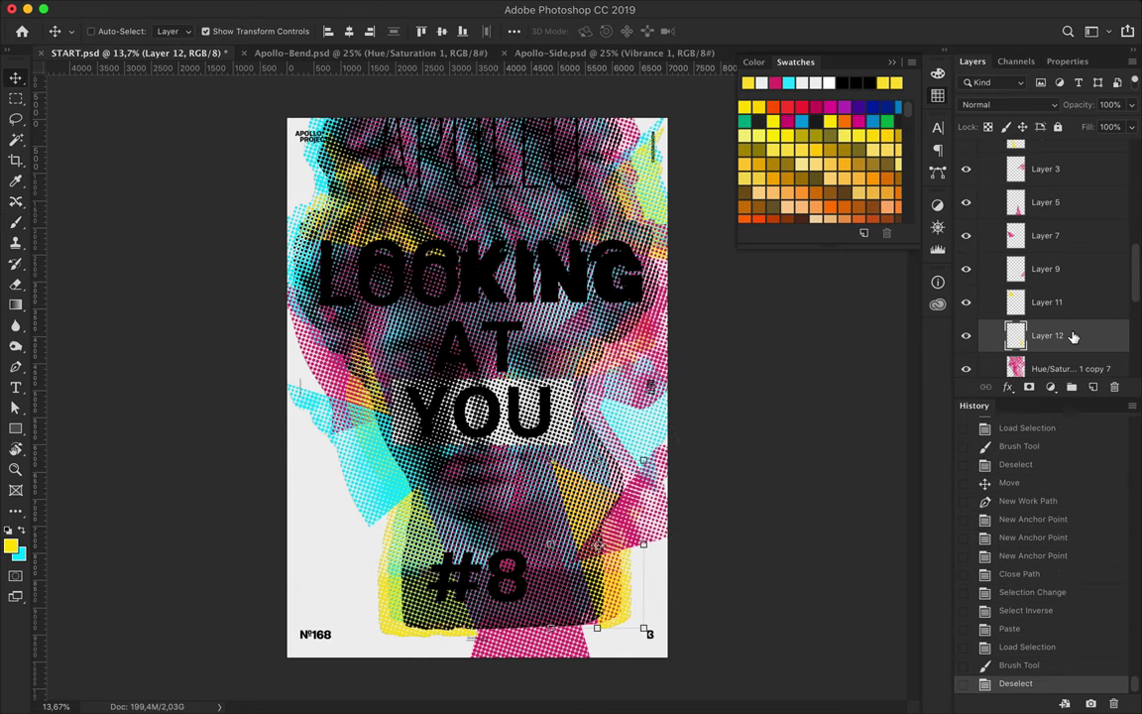
- Move the yellow shard into Group 2, adjust its position, and add a KING copy there
left_click_drag(1072, 337, 1050, 193)
mouse_move(627, 587)
left_mouse_down()
mouse_move(630, 471)
mouse_move(612, 595)
left_mouse_up()
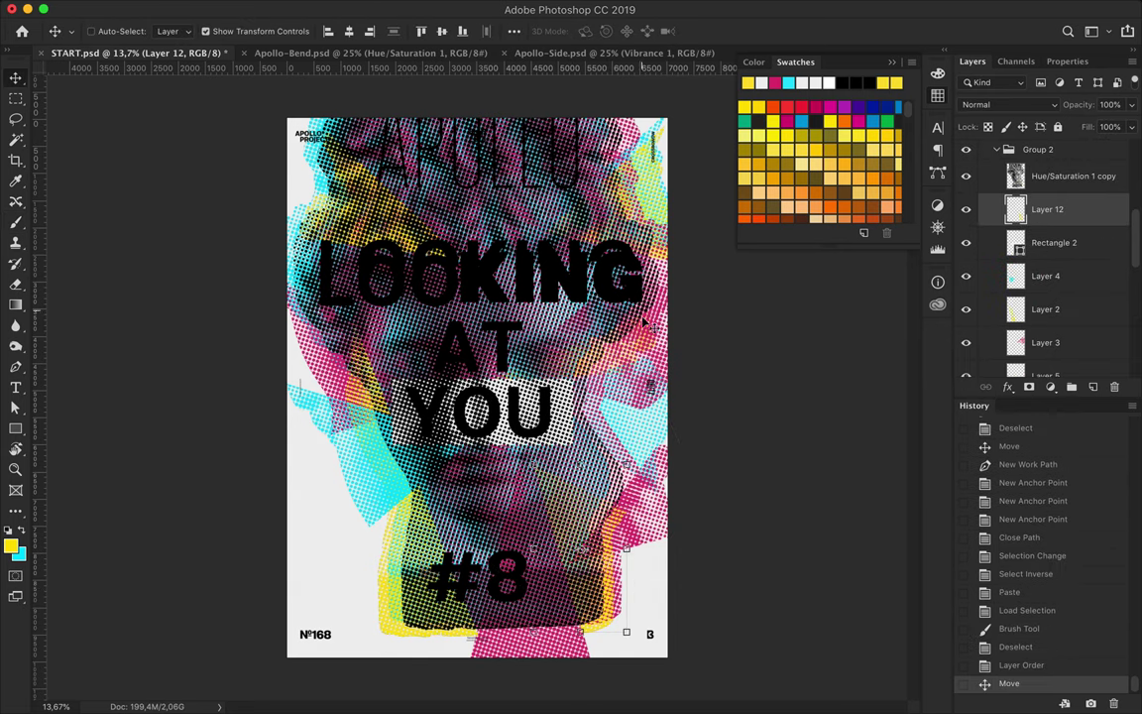
left_click_drag(574, 276, 634, 208)
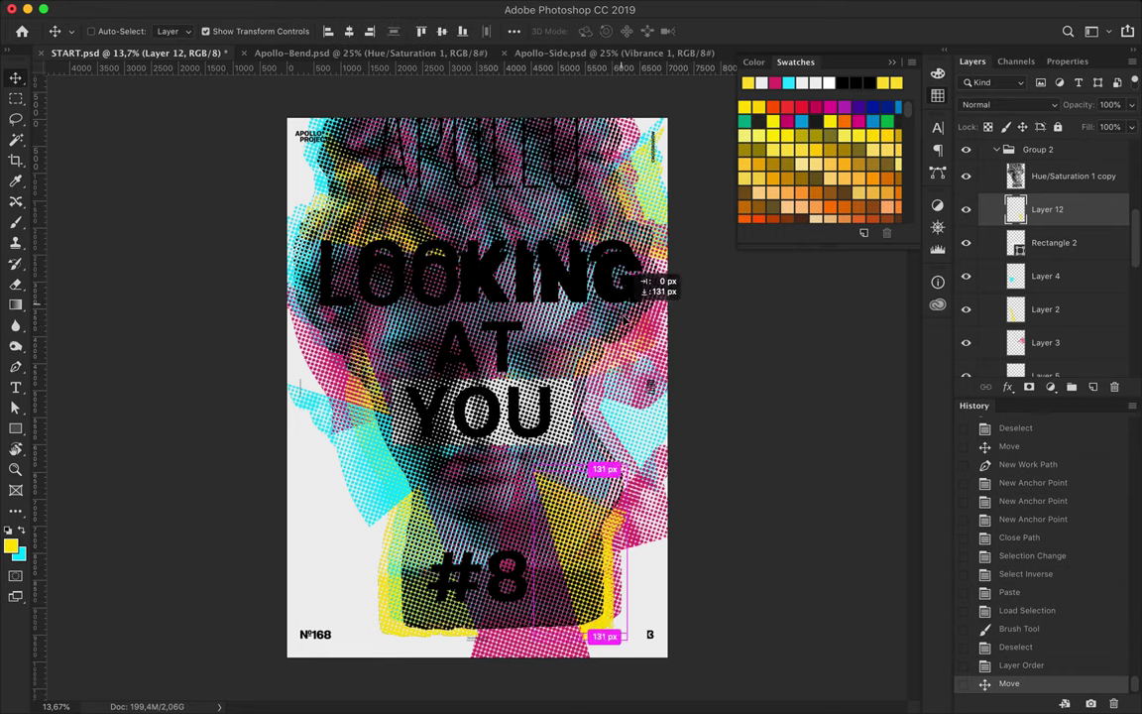
key("ctrl+z")
left_click_drag(628, 306, 634, 287)
mouse_move(1046, 148)
left_mouse_down()
mouse_move(1046, 347)
mouse_move(1051, 327)
left_mouse_up()
left_click(578, 253)
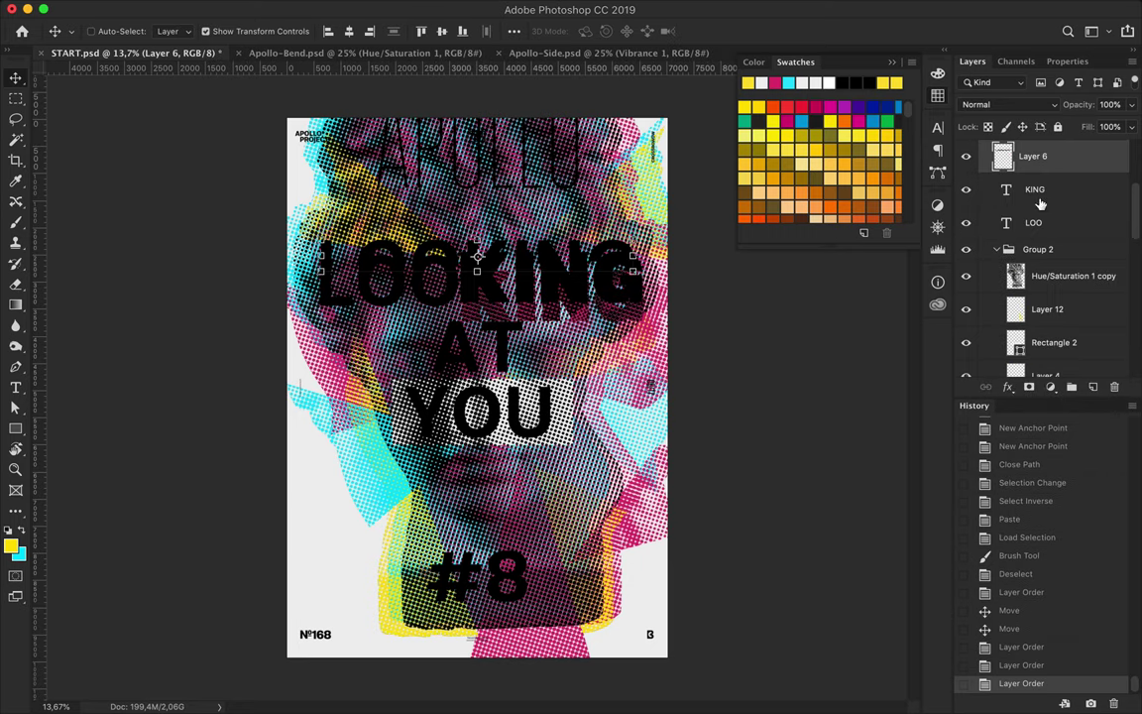
- Lower the sliced LOOKING piece and add three YOU copies behind the halftones
mouse_move(1045, 327)
left_mouse_down()
mouse_move(1053, 163)
mouse_move(1054, 355)
left_mouse_up()
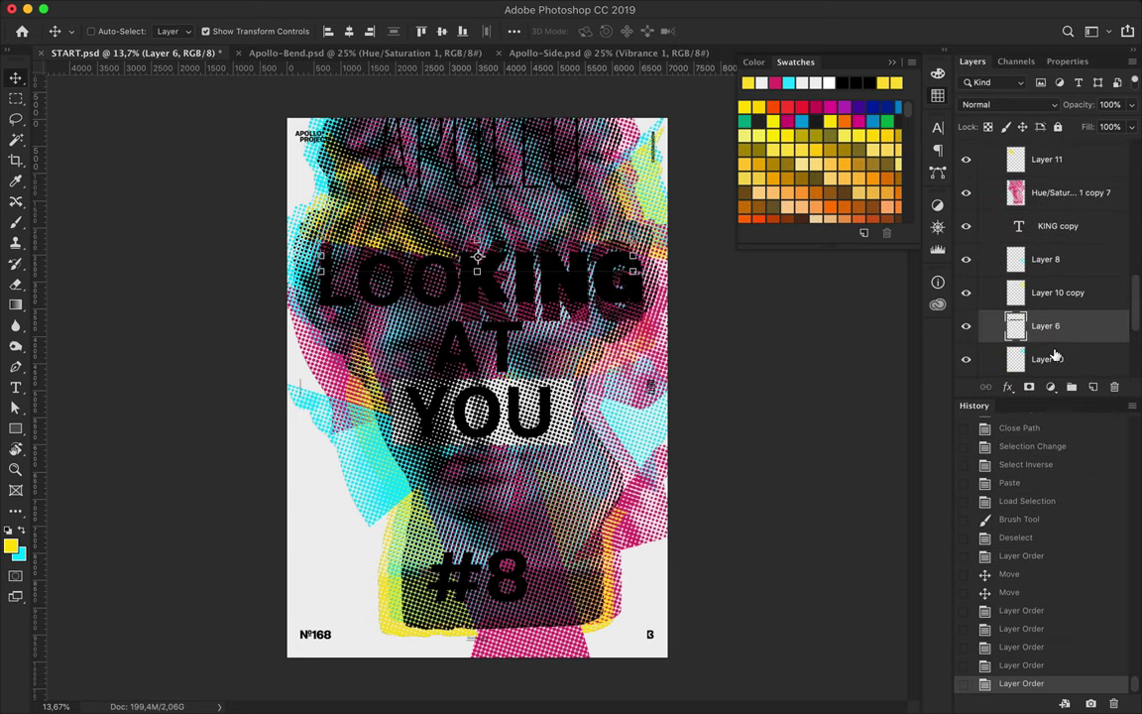
left_click(476, 406)
left_click_drag(476, 406, 501, 451)
mouse_move(1051, 158)
left_mouse_down()
mouse_move(1037, 276)
mouse_move(1051, 298)
left_mouse_up()
mouse_move(508, 421)
left_mouse_down()
mouse_move(508, 458)
mouse_move(507, 424)
left_mouse_up()
left_click_drag(416, 409, 514, 509)
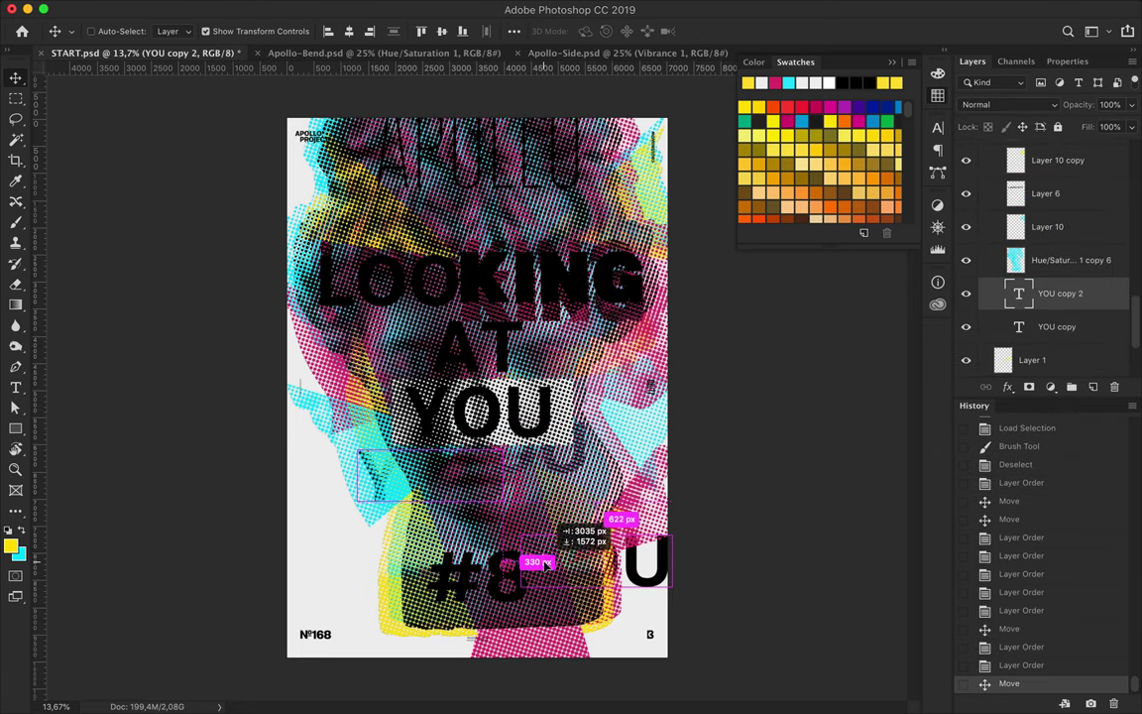
left_click_drag(569, 464, 442, 332)
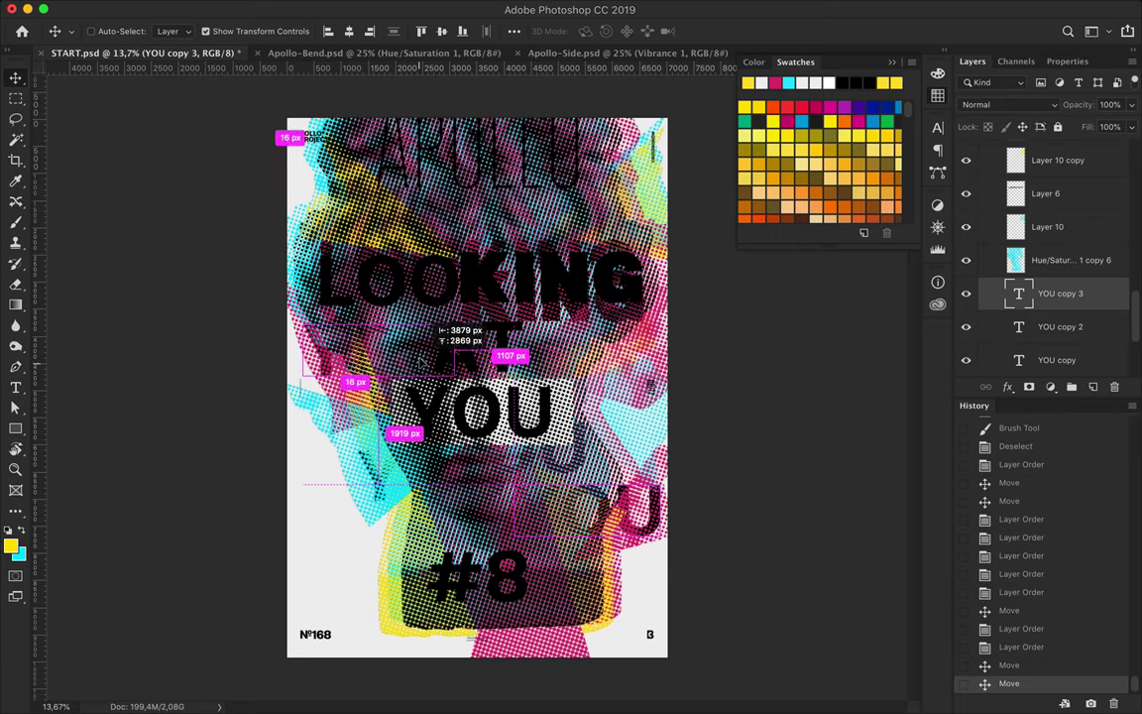